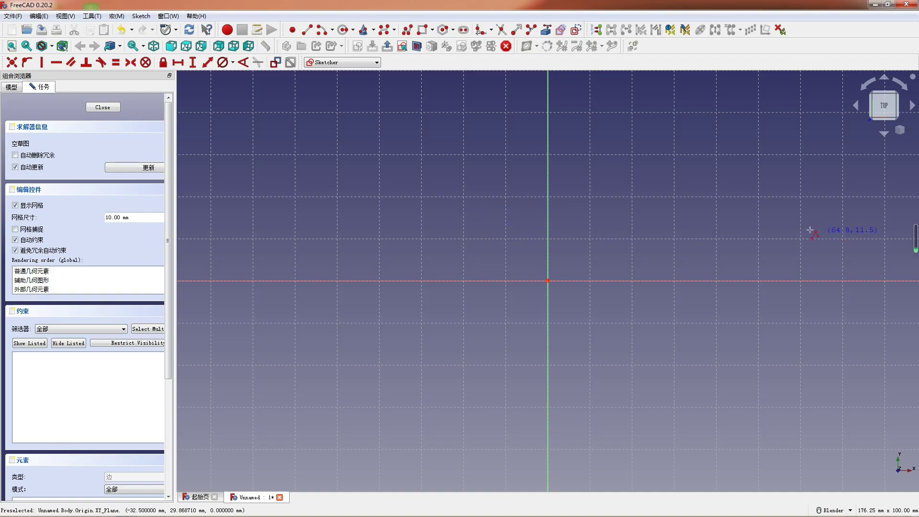
- Sketch an open three-segment polyline: slanted upper line, vertical left line about 52 mm long, and slanted lower line about 60 mm long
{"action": "left_click", "coordinate": [707, 239]}
{"action": "left_click", "coordinate": [458, 176]}
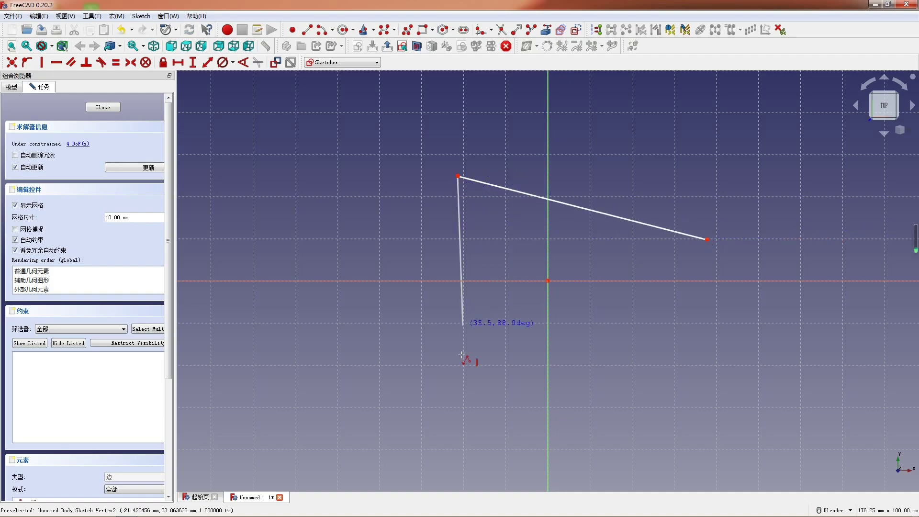
{"action": "left_click", "coordinate": [457, 394]}
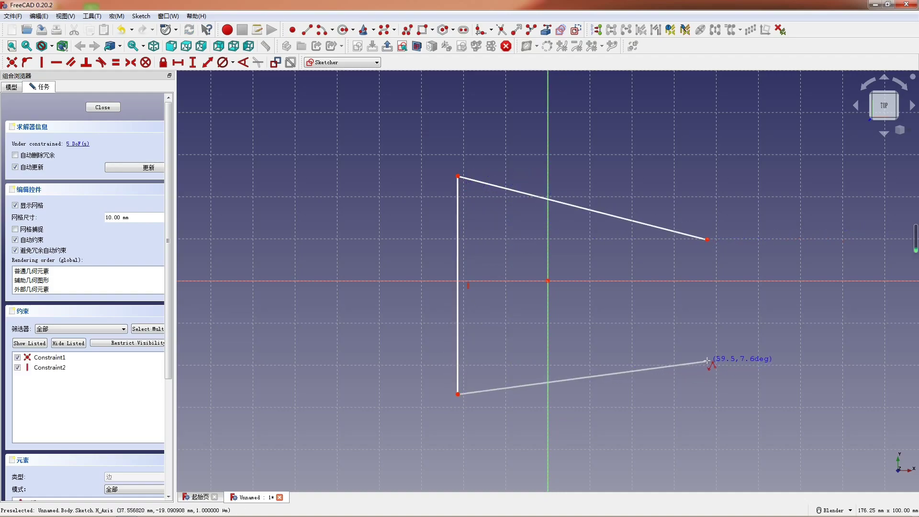
{"action": "left_click", "coordinate": [707, 360]}
{"action": "right_click", "coordinate": [722, 330]}
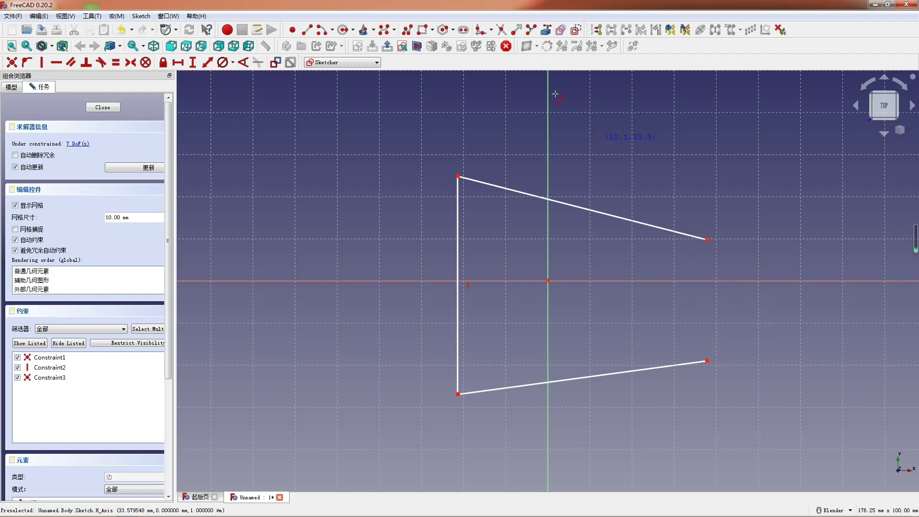
- Draw a three-point arc bulging outward across the open right end, between the free ends of the slanted lines
{"action": "left_click", "coordinate": [331, 30]}
{"action": "left_click", "coordinate": [326, 44]}
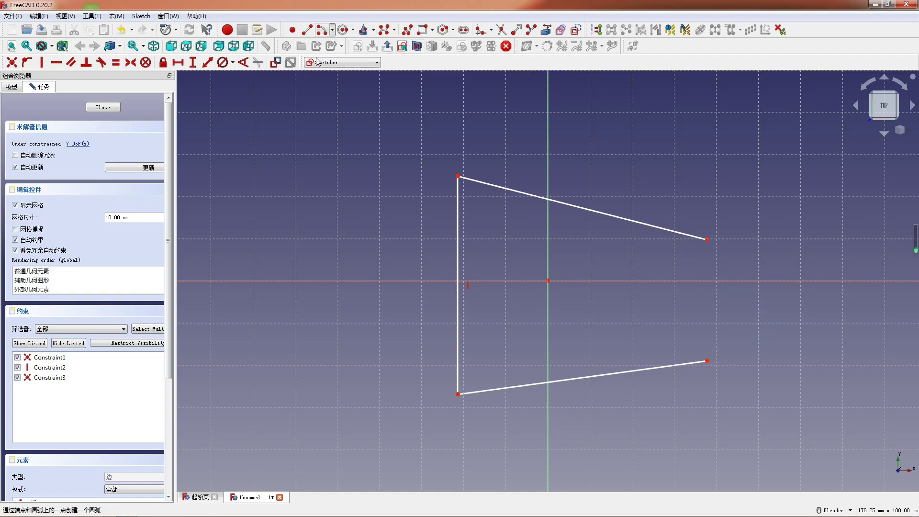
{"action": "left_click", "coordinate": [713, 239]}
{"action": "left_click", "coordinate": [715, 361]}
{"action": "left_click", "coordinate": [766, 309]}
{"action": "right_click", "coordinate": [761, 310]}
- Make both arc endpoints coincident with the adjacent ends of the upper and lower slanted lines
{"action": "left_click_drag", "start_coordinate": [692, 222], "coordinate": [730, 249]}
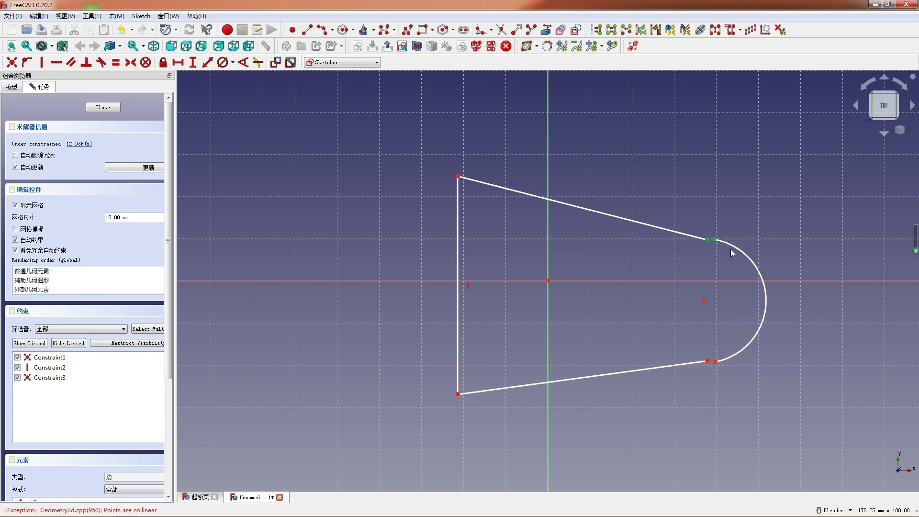
{"action": "key", "text": "c"}
{"action": "left_click_drag", "start_coordinate": [683, 337], "coordinate": [723, 376]}
{"action": "key", "text": "c"}
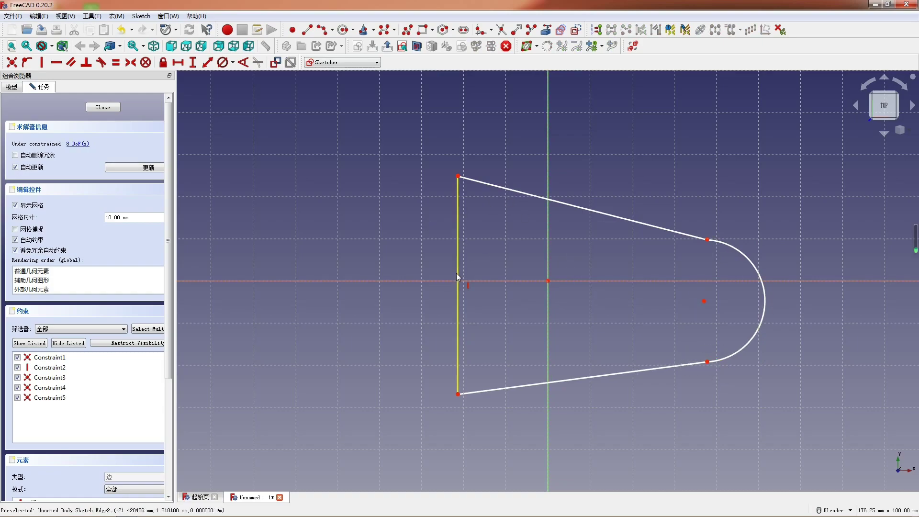
- Make the arc's center coincident with the sketch origin
{"action": "left_click", "coordinate": [703, 301]}
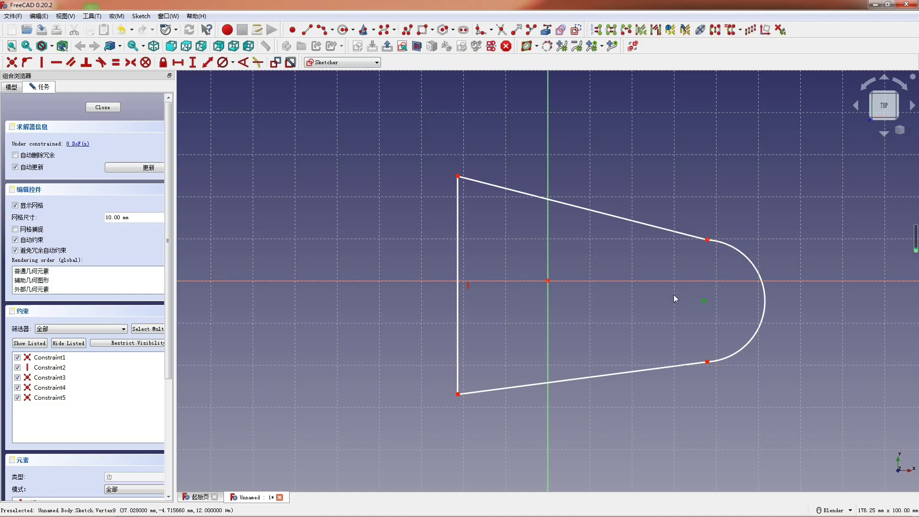
{"action": "left_click", "coordinate": [546, 280]}
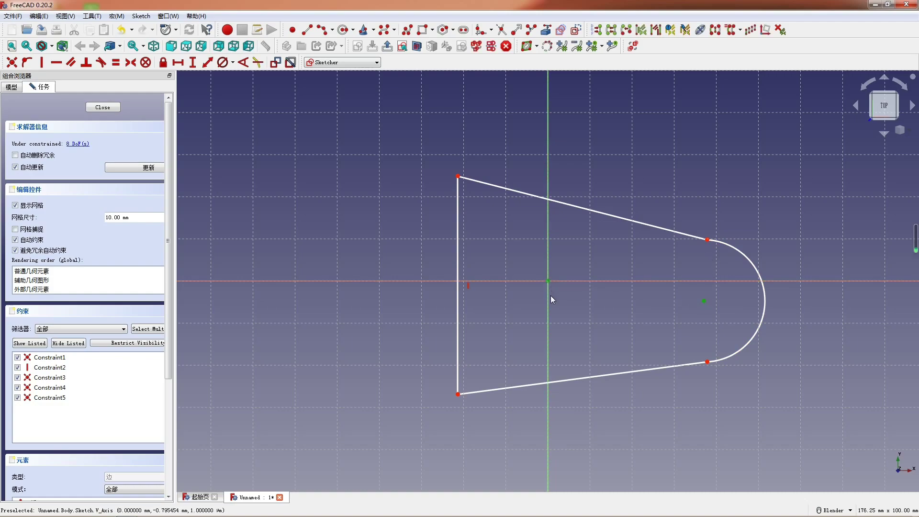
{"action": "key", "text": "c"}
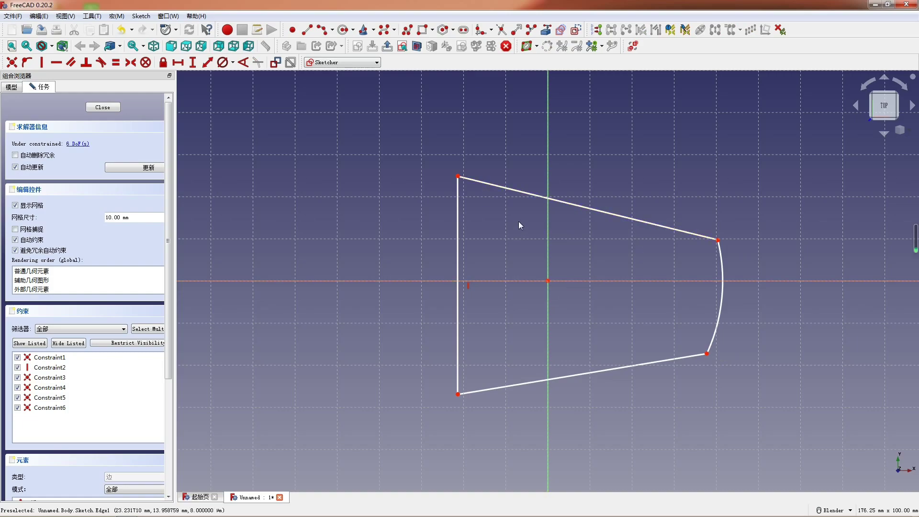
- Constrain the horizontal distance between the origin and the profile's upper-left corner to 55 mm
{"action": "left_click", "coordinate": [547, 280]}
{"action": "left_click", "coordinate": [457, 176]}
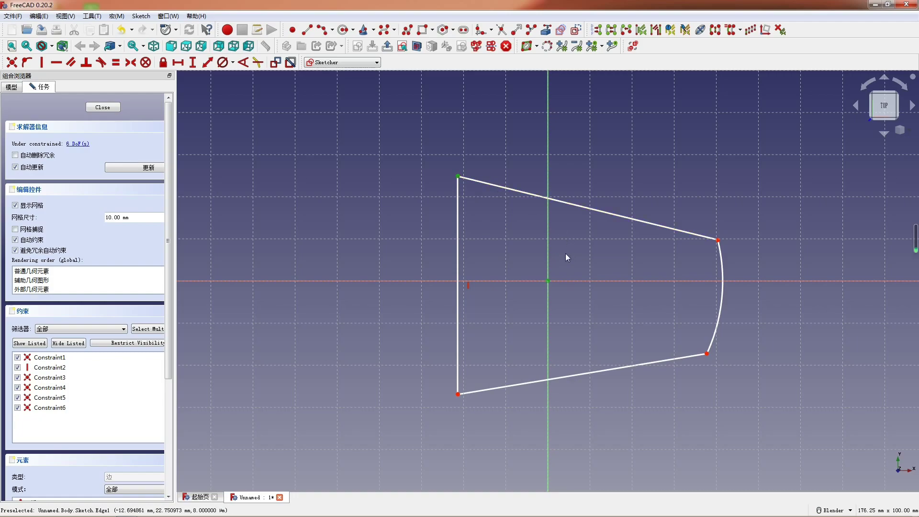
{"action": "key", "text": "l"}
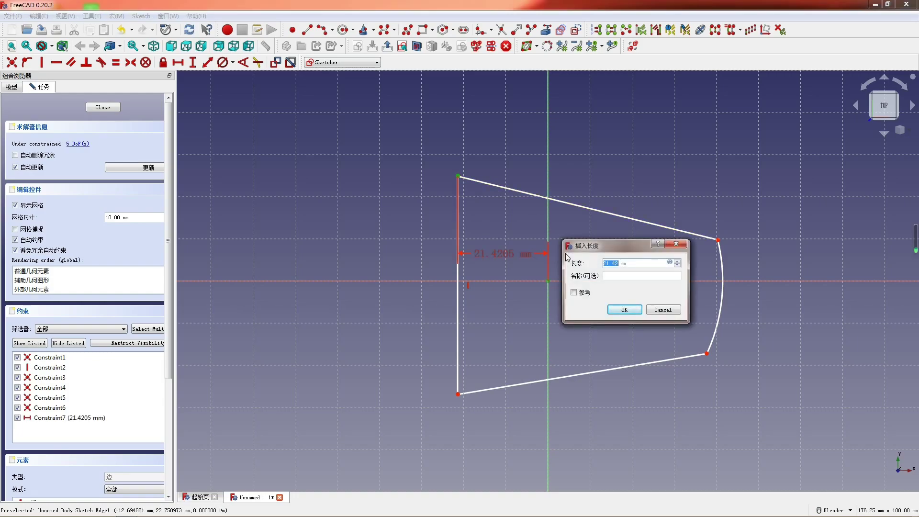
{"action": "type", "text": "55"}
{"action": "key", "text": "Return"}
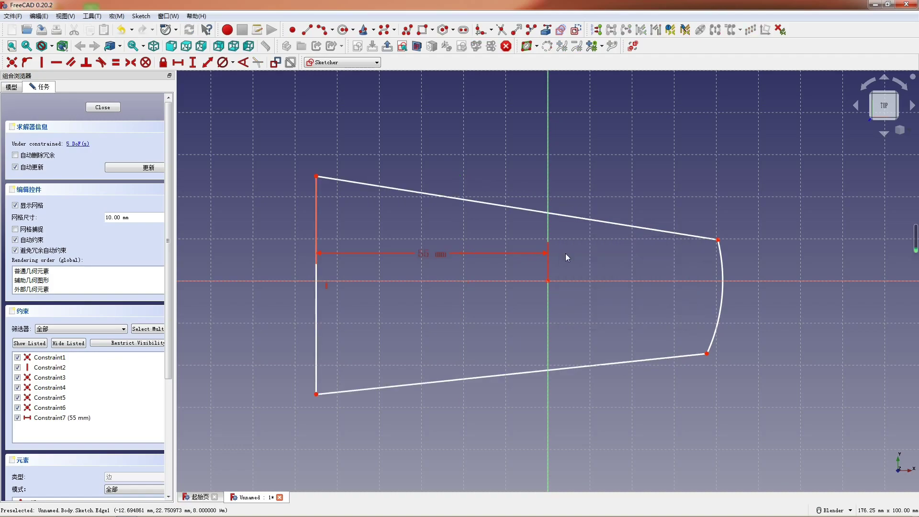
- Constrain the end arc's diameter to 22 mm
{"action": "left_click", "coordinate": [722, 270]}
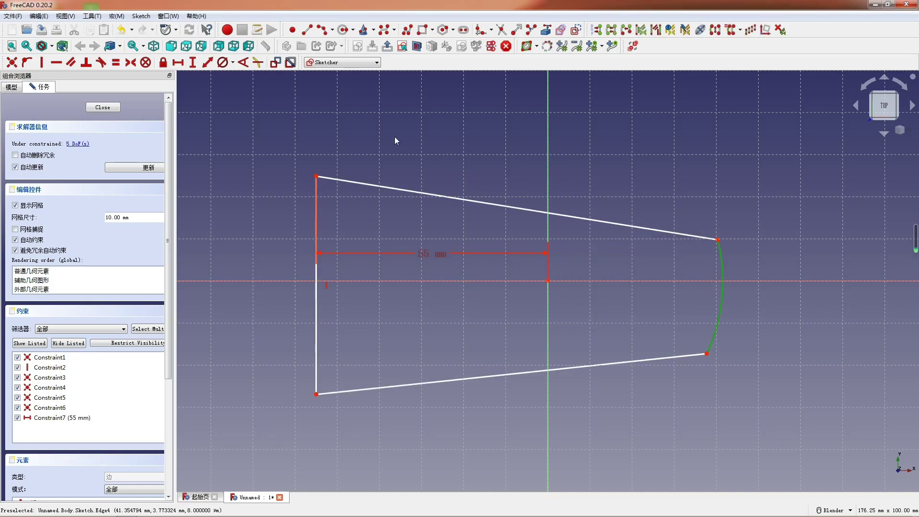
{"action": "left_click", "coordinate": [223, 63]}
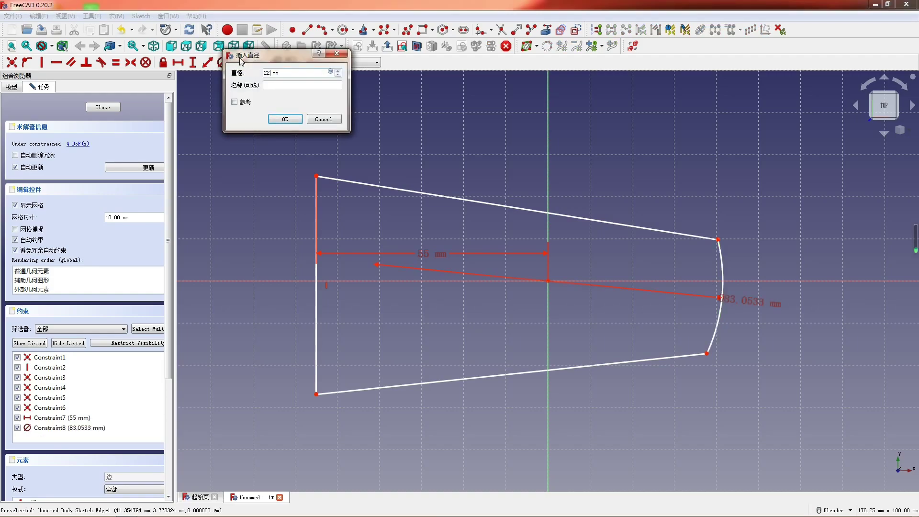
{"action": "type", "text": "22"}
{"action": "key", "text": "Return"}
{"action": "scroll", "coordinate": [551, 263], "scroll_direction": "up", "scroll_amount": 3}
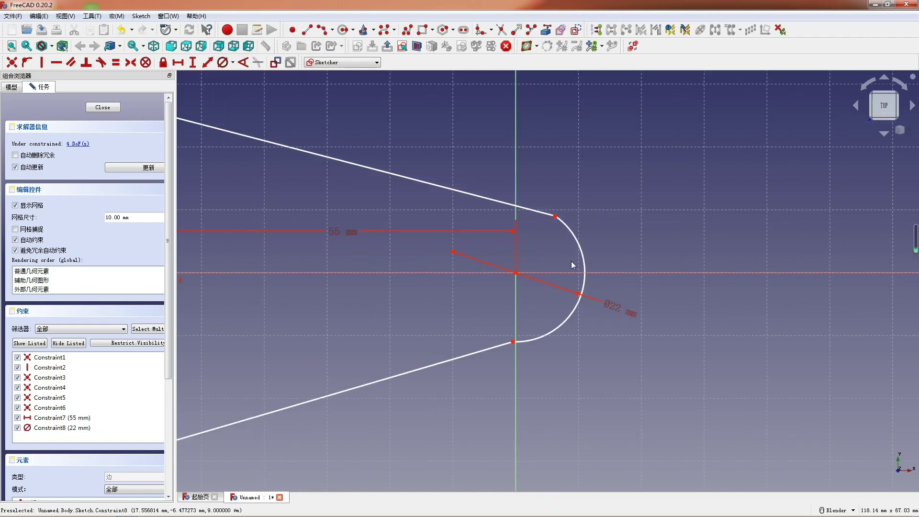
- Try replacing the coincident constraints at both arc ends with tangent constraints to the slanted lines
{"action": "left_click", "coordinate": [555, 217]}
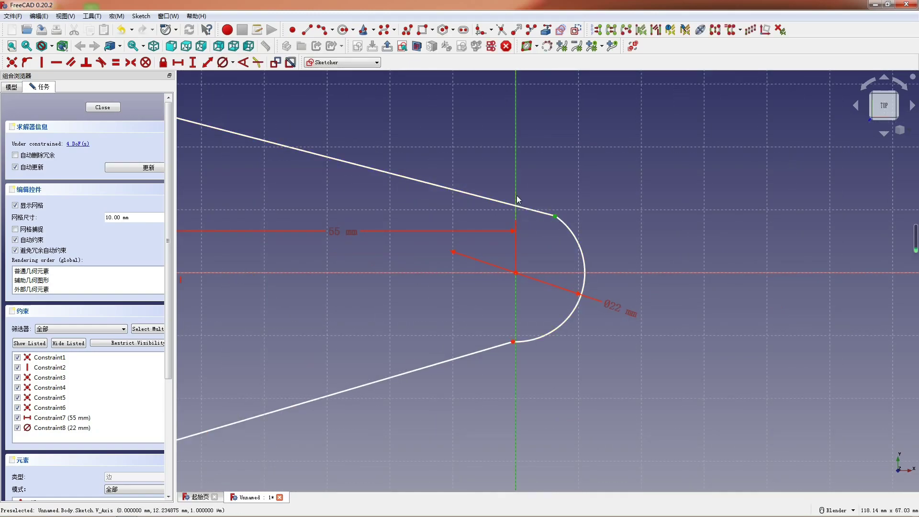
{"action": "left_click", "coordinate": [516, 198]}
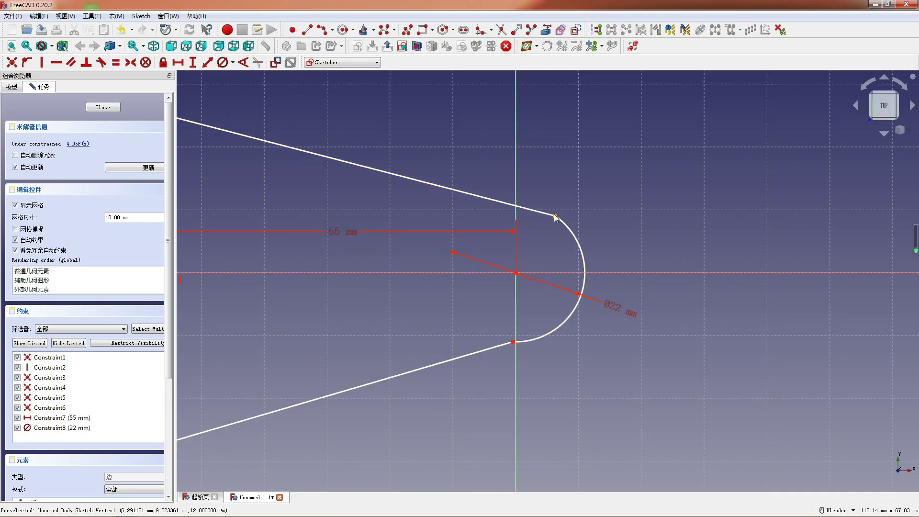
{"action": "key", "text": "Delete"}
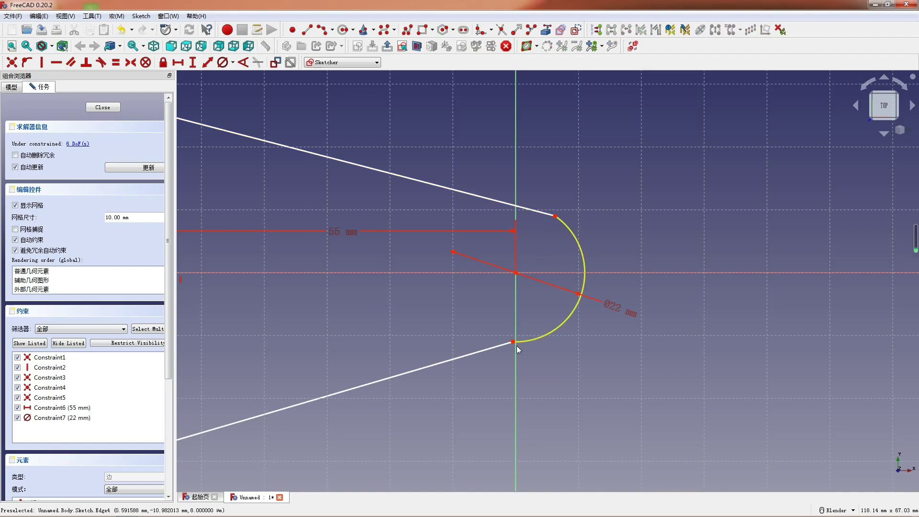
{"action": "left_click", "coordinate": [512, 340]}
{"action": "key", "text": "Delete"}
{"action": "left_click", "coordinate": [555, 216]}
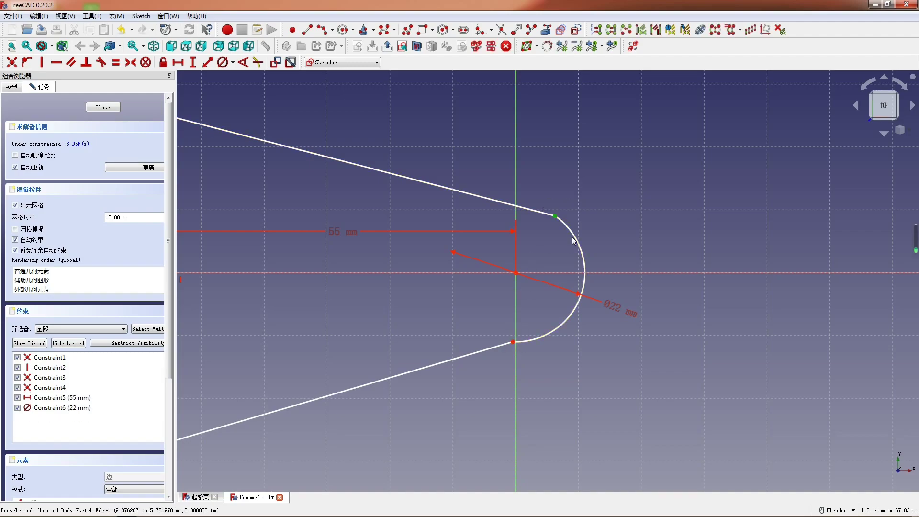
{"action": "key", "text": "t"}
{"action": "left_click_drag", "start_coordinate": [498, 328], "coordinate": [538, 370]}
{"action": "key", "text": "t"}
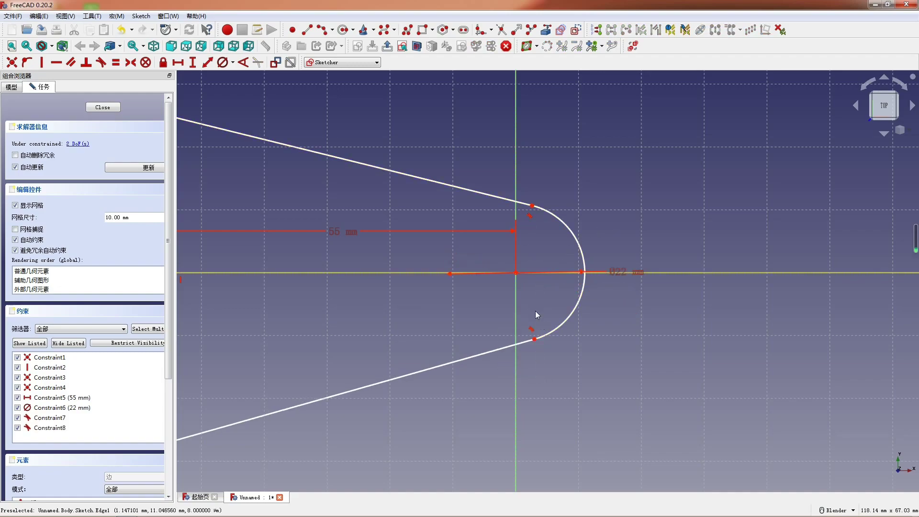
- Move the arc's lower and upper endpoints toward the vertical axis
{"action": "left_click_drag", "start_coordinate": [534, 339], "coordinate": [518, 344]}
{"action": "scroll", "coordinate": [540, 297], "scroll_direction": "down", "scroll_amount": 3}
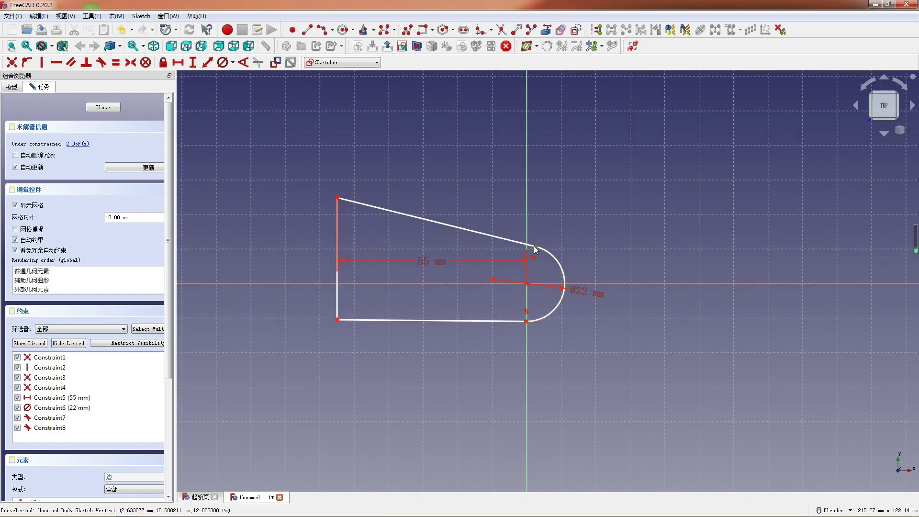
{"action": "left_click_drag", "start_coordinate": [534, 246], "coordinate": [530, 243]}
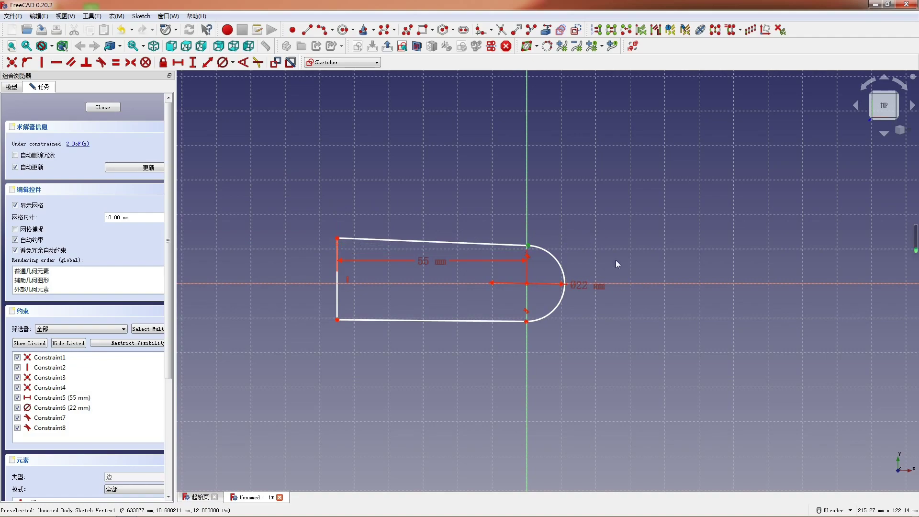
- Undo the endpoint moves, the tangent constraints and the arc's diameter constraint
{"action": "key", "text": "ctrl+z"}
{"action": "key", "text": "ctrl+z"}
{"action": "key", "text": "ctrl+z"}
{"action": "key", "text": "ctrl+z"}
{"action": "key", "text": "ctrl+z"}
{"action": "key", "text": "ctrl+z"}
{"action": "key", "text": "ctrl+z"}
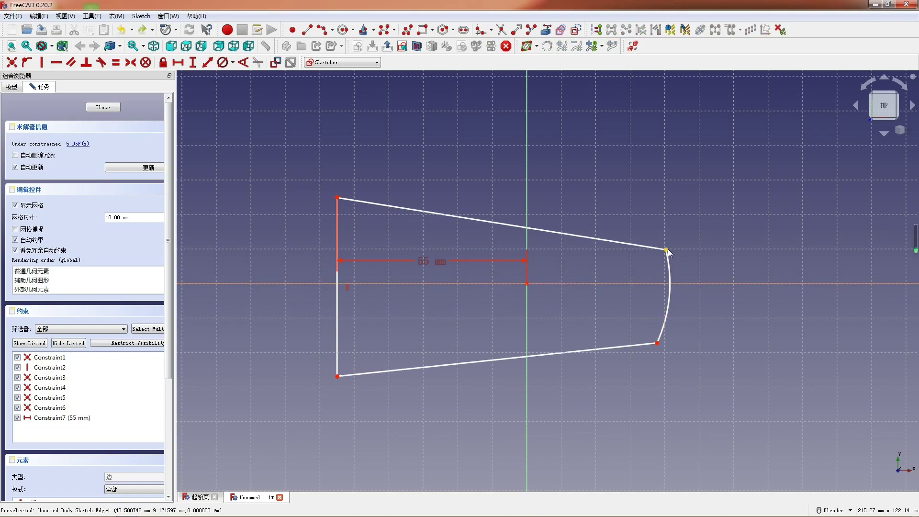
- Pull the arc's upper endpoint inward and constrain the arc's diameter to 20 mm
{"action": "left_click_drag", "start_coordinate": [664, 251], "coordinate": [622, 238]}
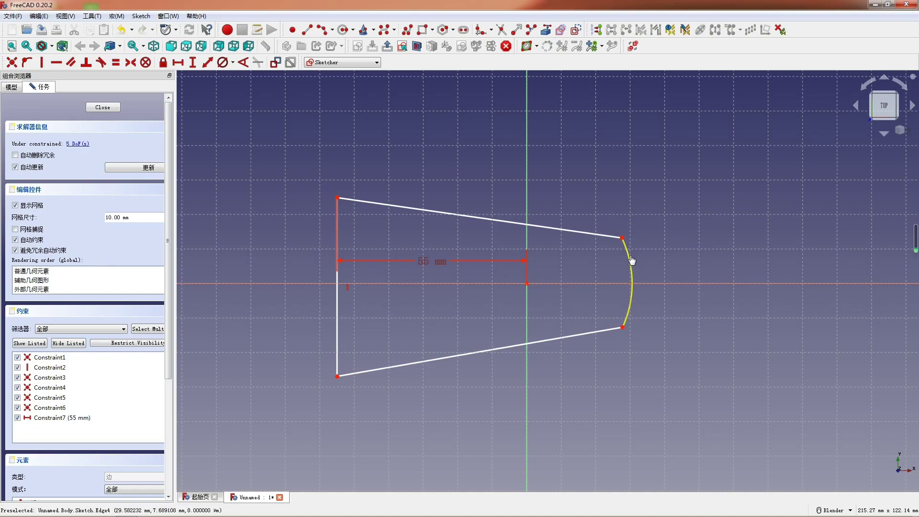
{"action": "left_click", "coordinate": [629, 282]}
{"action": "left_click", "coordinate": [221, 62]}
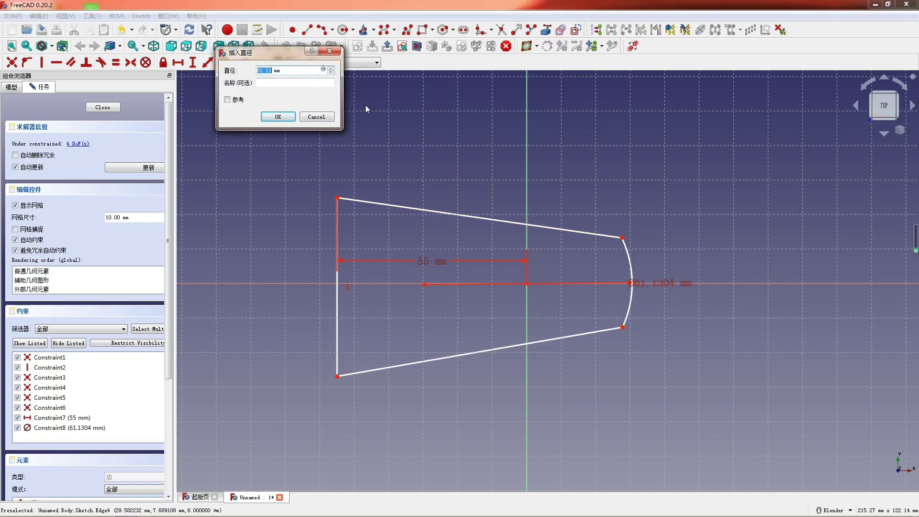
{"action": "type", "text": "20"}
{"action": "key", "text": "Return"}
- Constrain the arc's upper and lower endpoints onto the vertical axis with point-on-object constraints
{"action": "scroll", "coordinate": [589, 308], "scroll_direction": "up", "scroll_amount": 1}
{"action": "scroll", "coordinate": [589, 310], "scroll_direction": "up", "scroll_amount": 3}
{"action": "left_click", "coordinate": [540, 246]}
{"action": "left_click", "coordinate": [451, 177]}
{"action": "key", "text": "o"}
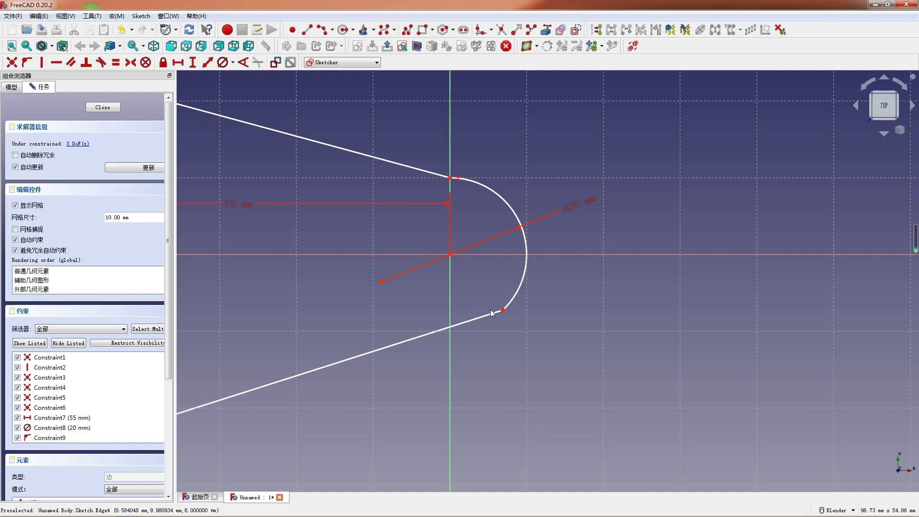
{"action": "left_click", "coordinate": [450, 308]}
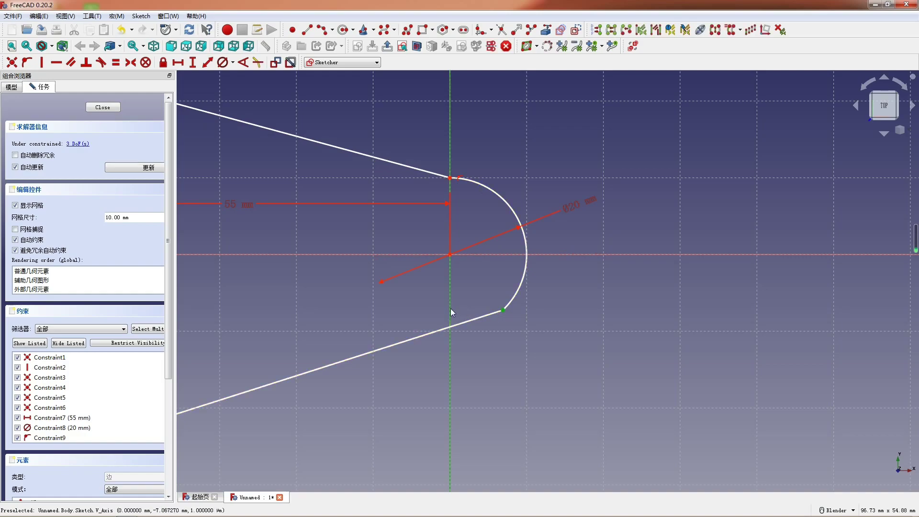
{"action": "scroll", "coordinate": [450, 308], "scroll_direction": "down", "scroll_amount": 2}
{"action": "key", "text": "o"}
{"action": "scroll", "coordinate": [593, 300], "scroll_direction": "down", "scroll_amount": 3}
{"action": "scroll", "coordinate": [496, 329], "scroll_direction": "up", "scroll_amount": 1}
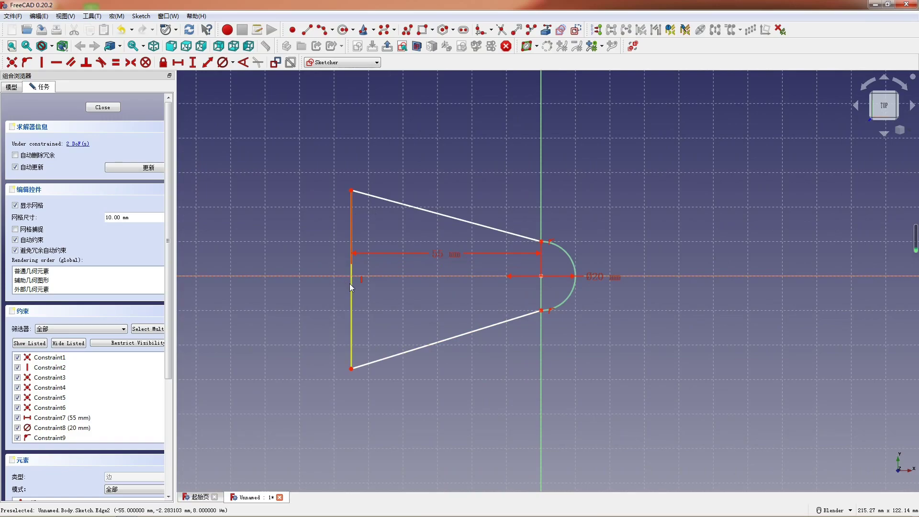
- Constrain the length of the profile's vertical left edge to 42 mm
{"action": "scroll", "coordinate": [347, 297], "scroll_direction": "up", "scroll_amount": 2}
{"action": "left_click", "coordinate": [345, 302]}
{"action": "type", "text": "i"}
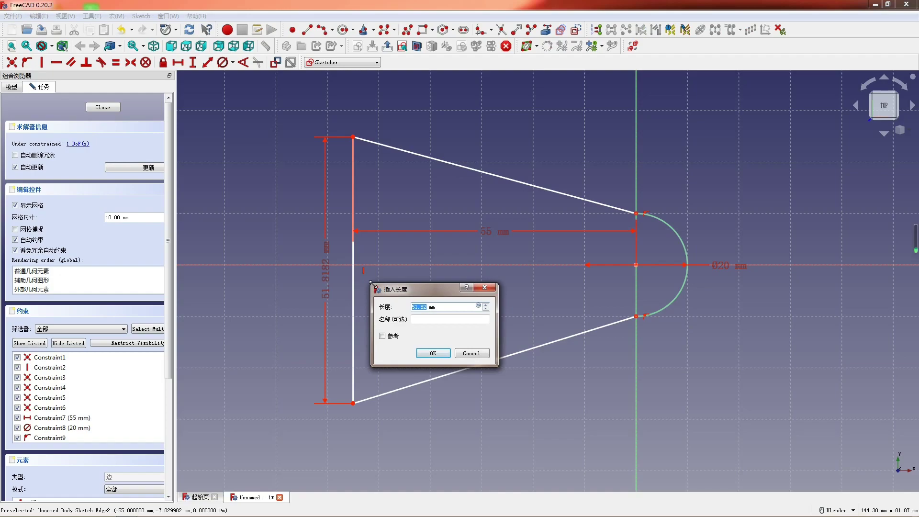
{"action": "type", "text": "42"}
{"action": "key", "text": "Return"}
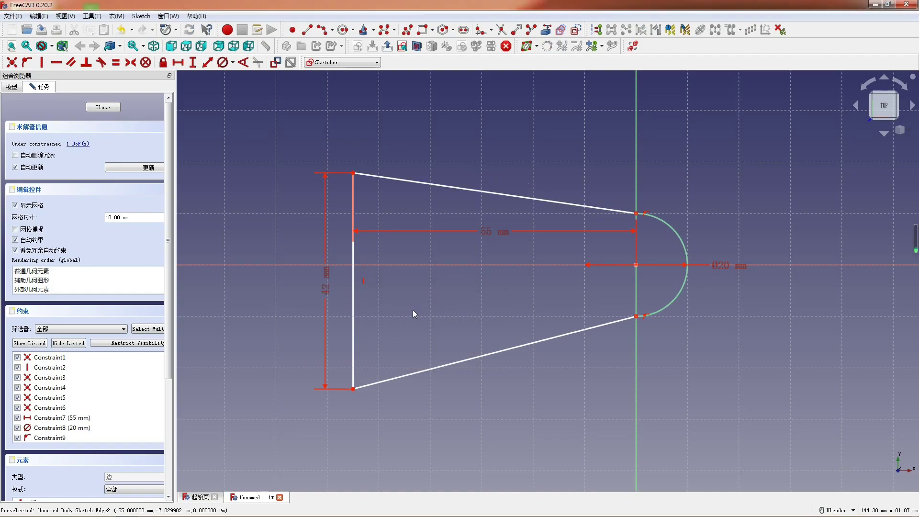
- Constrain the vertical distance between the upper-left corner and the origin to 21 mm
{"action": "left_click", "coordinate": [352, 173]}
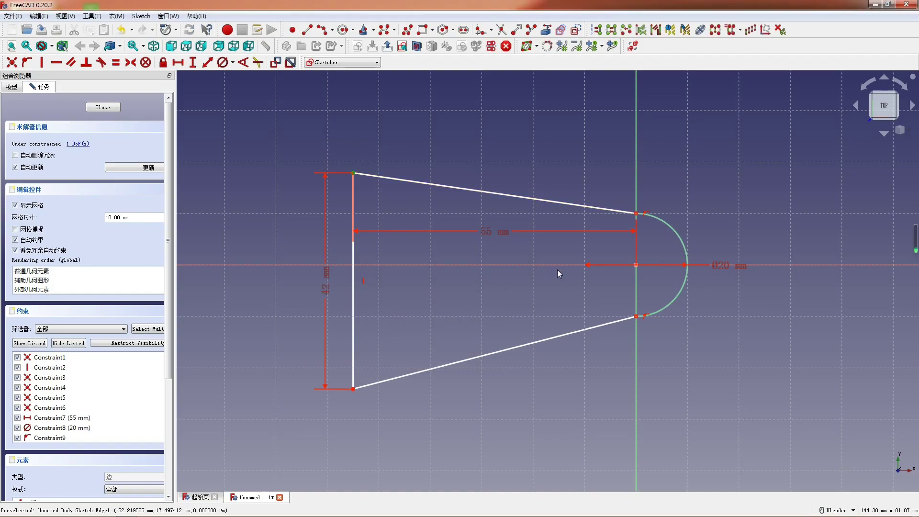
{"action": "left_click", "coordinate": [634, 266]}
{"action": "type", "text": "i31"}
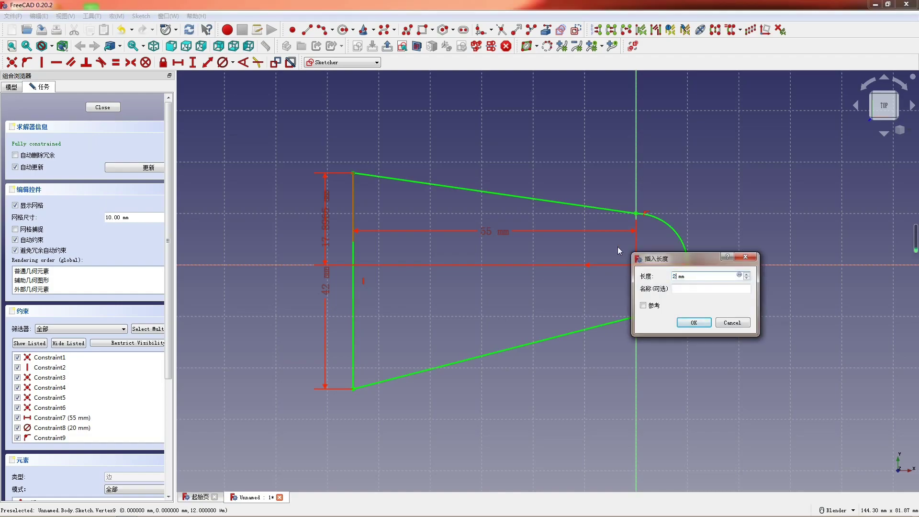
{"action": "key", "text": "Return"}
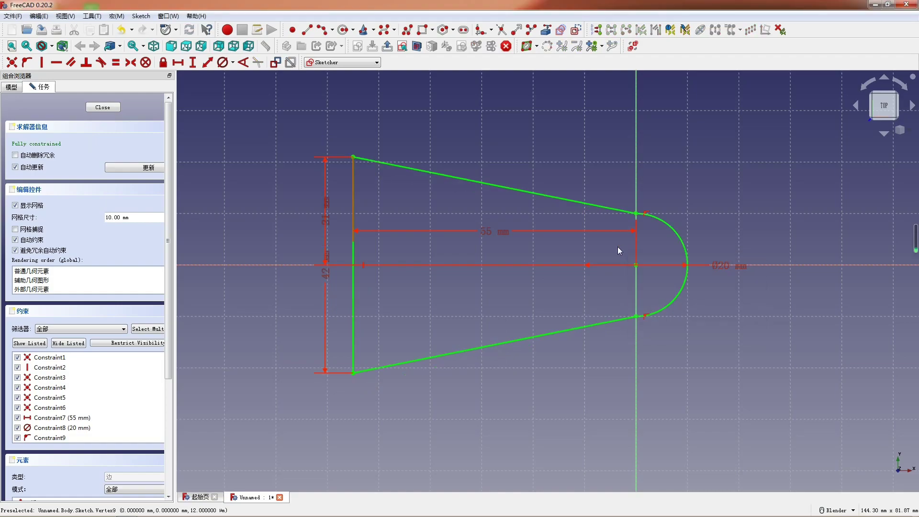
- Finish the sketch and pad the tapered profile to a length of 5 mm
{"action": "left_click", "coordinate": [103, 107]}
{"action": "left_click", "coordinate": [375, 29]}
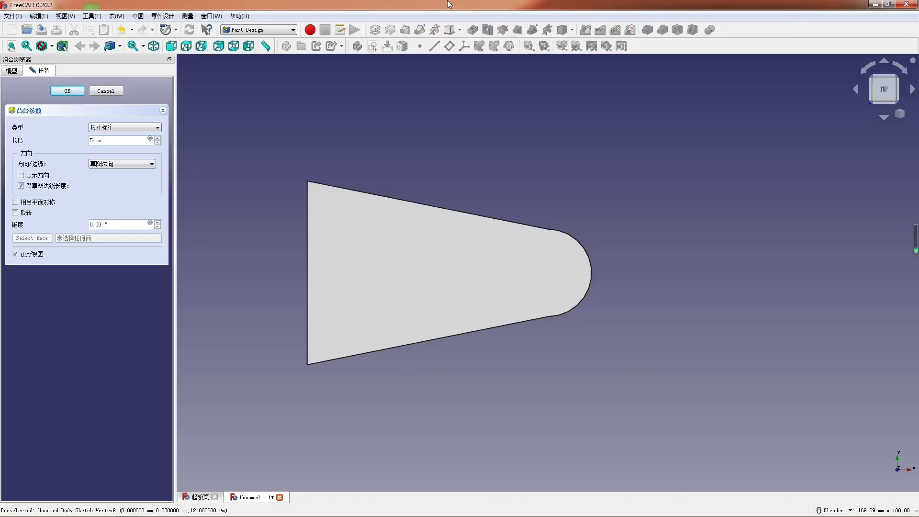
{"action": "type", "text": "5"}
{"action": "key", "text": "Return"}
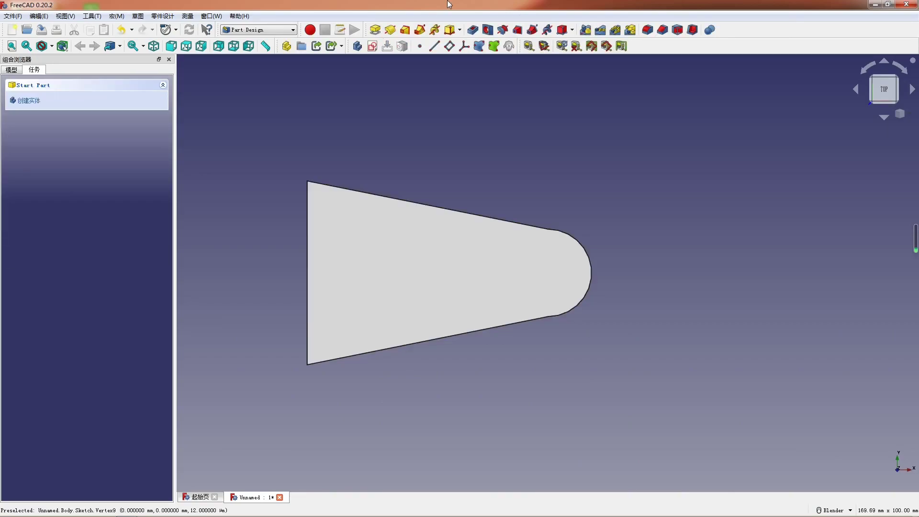
{"action": "left_click", "coordinate": [11, 70]}
{"action": "double_click", "coordinate": [48, 130]}
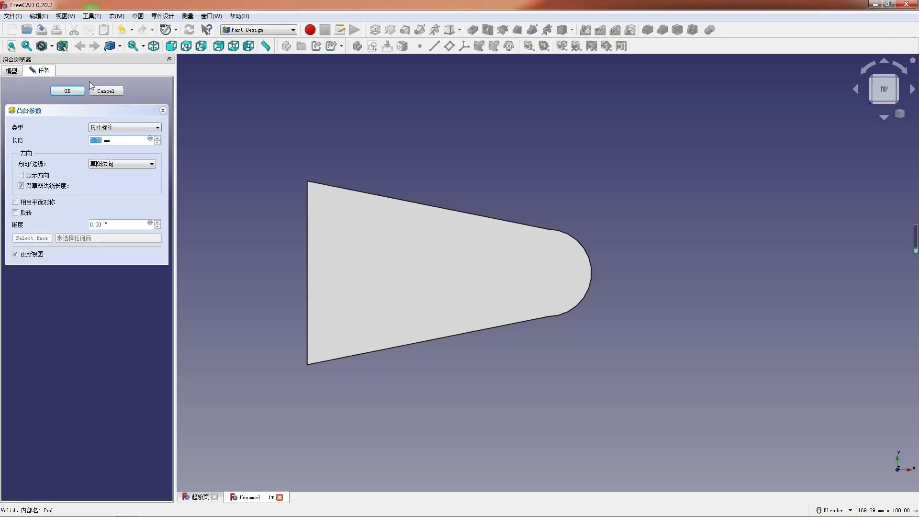
{"action": "left_click", "coordinate": [104, 93]}
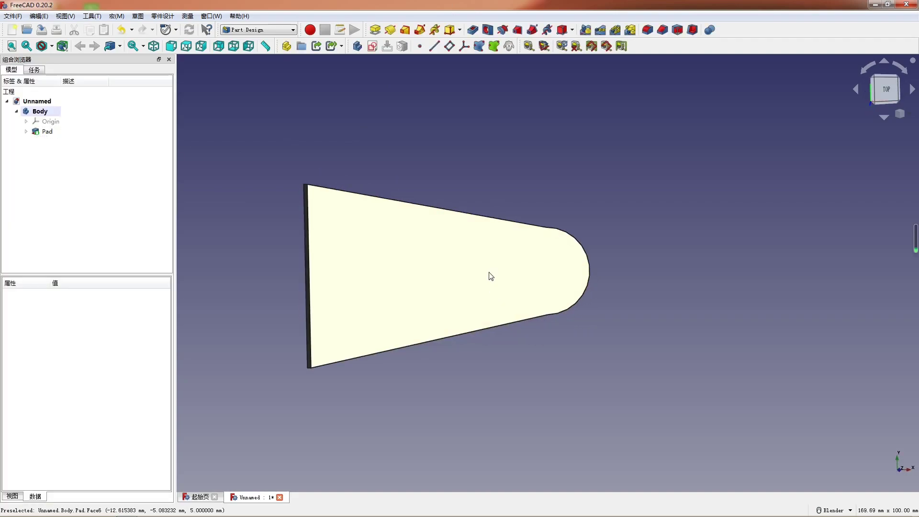
- Create a new sketch on the upper face of the tapered base plate
{"action": "left_click", "coordinate": [413, 238]}
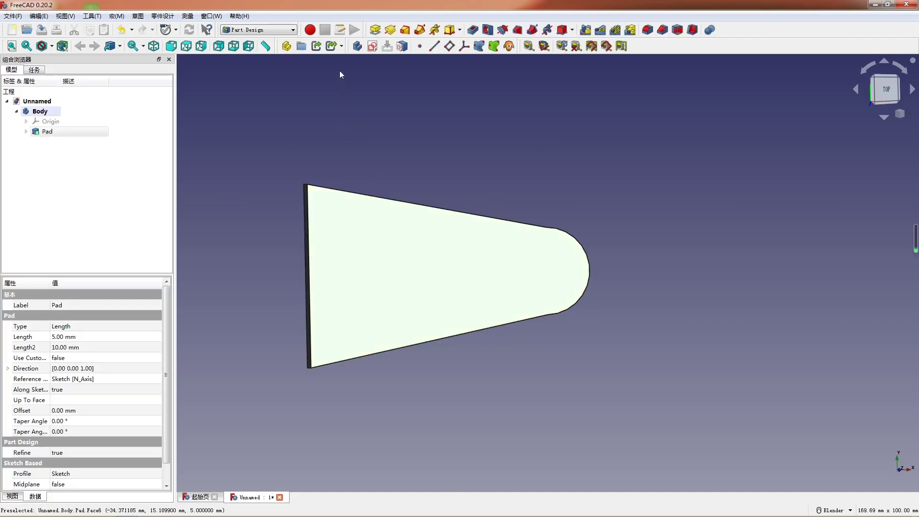
{"action": "left_click", "coordinate": [369, 44]}
{"action": "scroll", "coordinate": [524, 279], "scroll_direction": "up", "scroll_amount": 2}
{"action": "scroll", "coordinate": [534, 281], "scroll_direction": "down", "scroll_amount": 2}
{"action": "scroll", "coordinate": [594, 289], "scroll_direction": "up", "scroll_amount": 2}
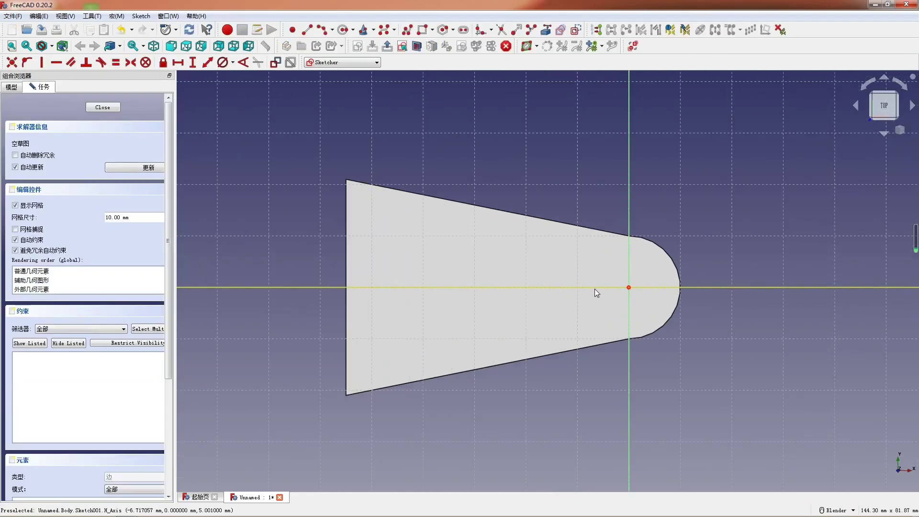
{"action": "scroll", "coordinate": [575, 268], "scroll_direction": "down", "scroll_amount": 2}
{"action": "scroll", "coordinate": [622, 279], "scroll_direction": "up", "scroll_amount": 3}
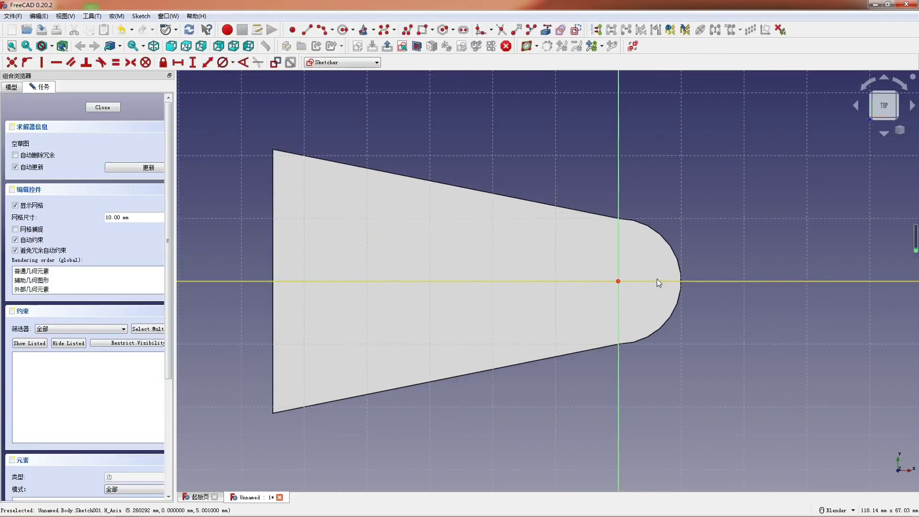
{"action": "left_click", "coordinate": [347, 31]}
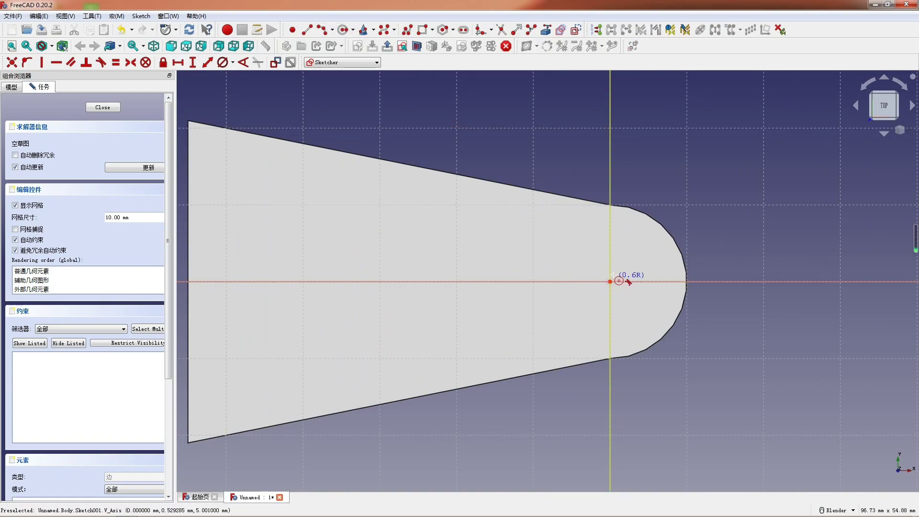
{"action": "key", "text": "Escape"}
- Set the new sketch's attachment offset position to 13 mm in Z
{"action": "left_click", "coordinate": [4, 87]}
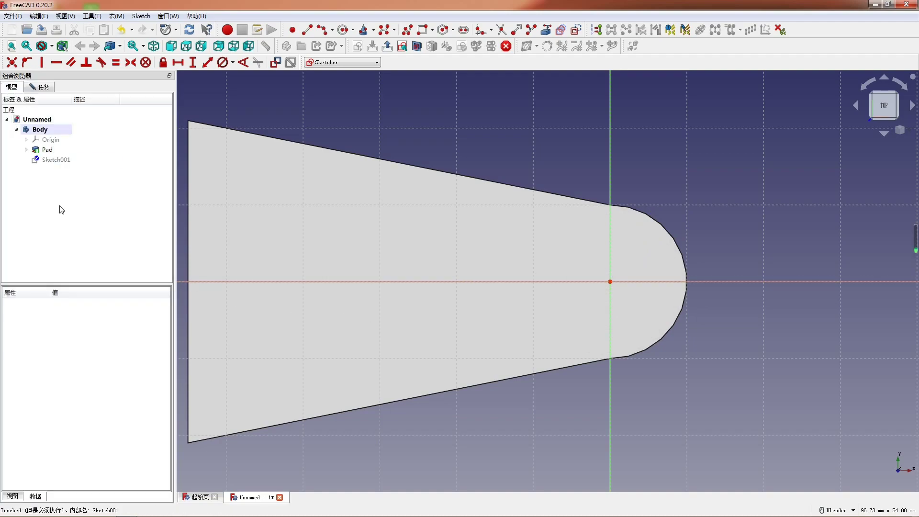
{"action": "left_click", "coordinate": [56, 159]}
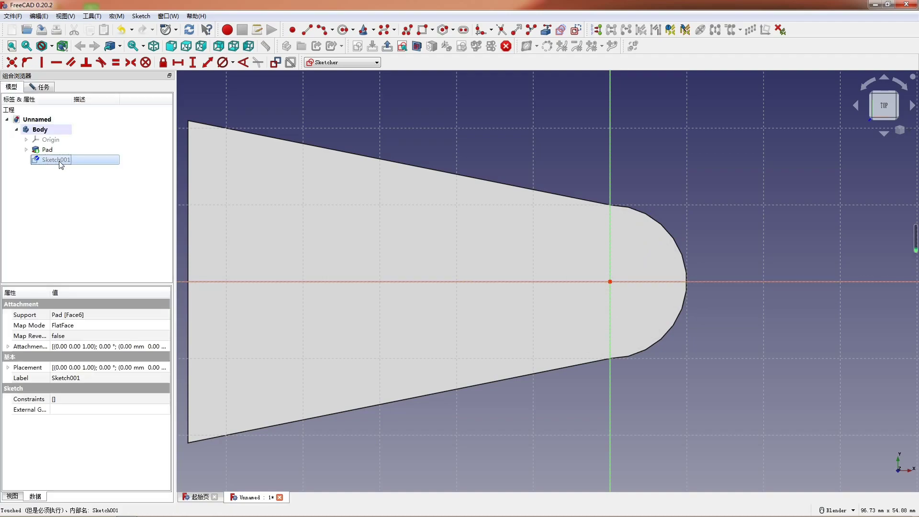
{"action": "left_click", "coordinate": [8, 346]}
{"action": "left_click", "coordinate": [18, 377]}
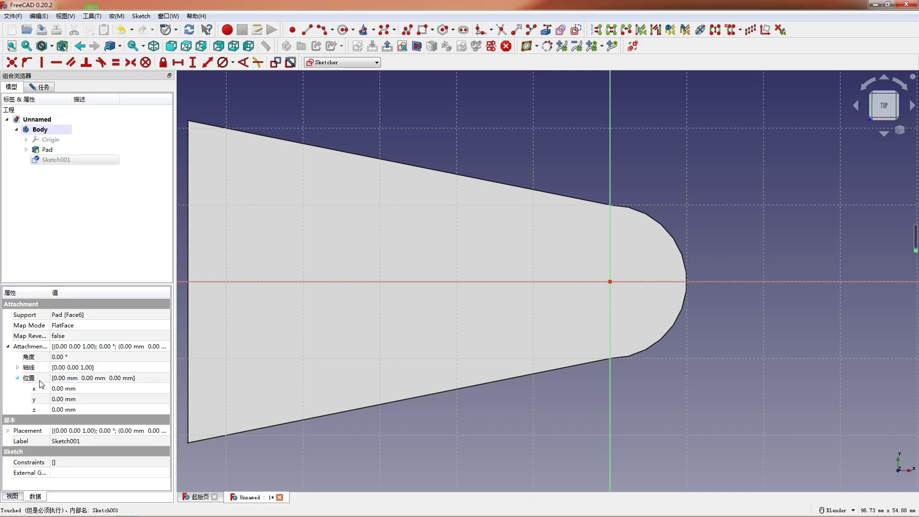
{"action": "left_click", "coordinate": [79, 409]}
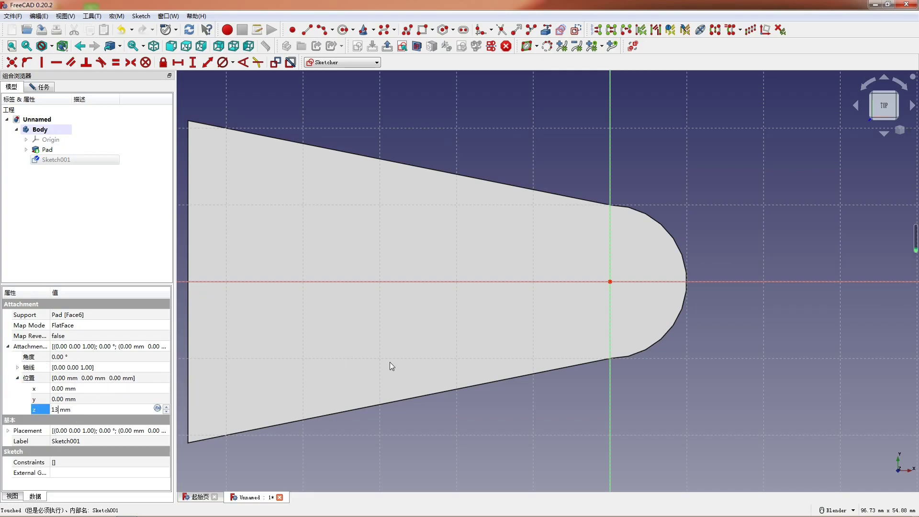
{"action": "key", "text": "Return"}
{"action": "left_click", "coordinate": [398, 449]}
- Sketch a circle about 27 mm in diameter centred on the origin at the plate's rounded end
{"action": "mouse_move", "coordinate": [590, 303]}
{"action": "middle_mouse_down"}
{"action": "mouse_move", "coordinate": [621, 242]}
{"action": "mouse_move", "coordinate": [617, 172]}
{"action": "middle_mouse_up"}
{"action": "key", "text": "2"}
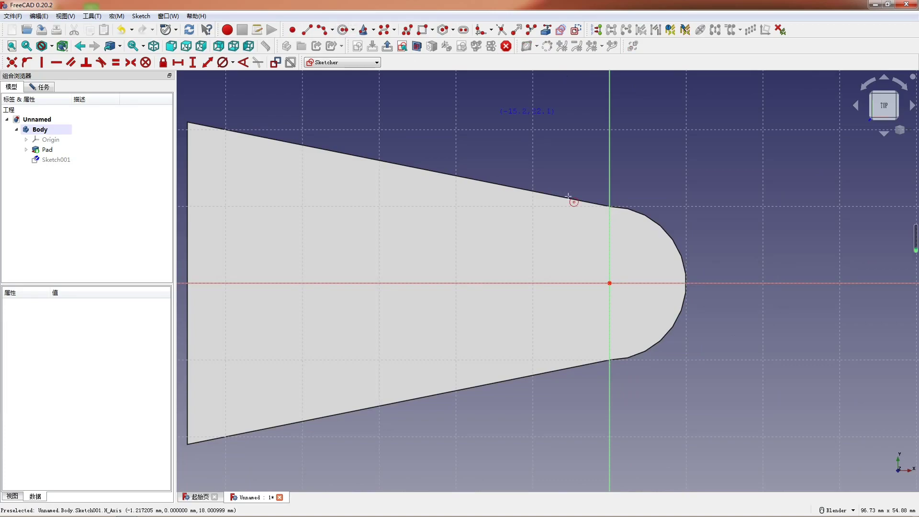
{"action": "left_click", "coordinate": [609, 283]}
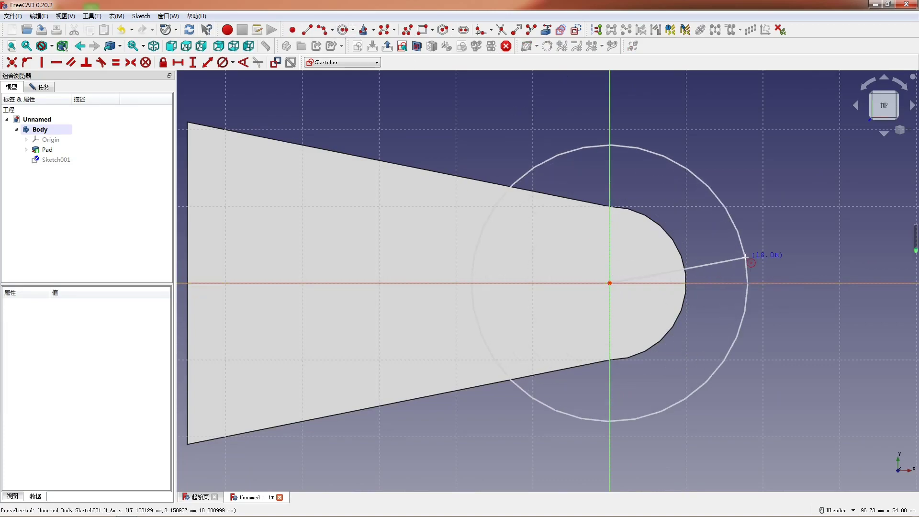
{"action": "left_click", "coordinate": [714, 273]}
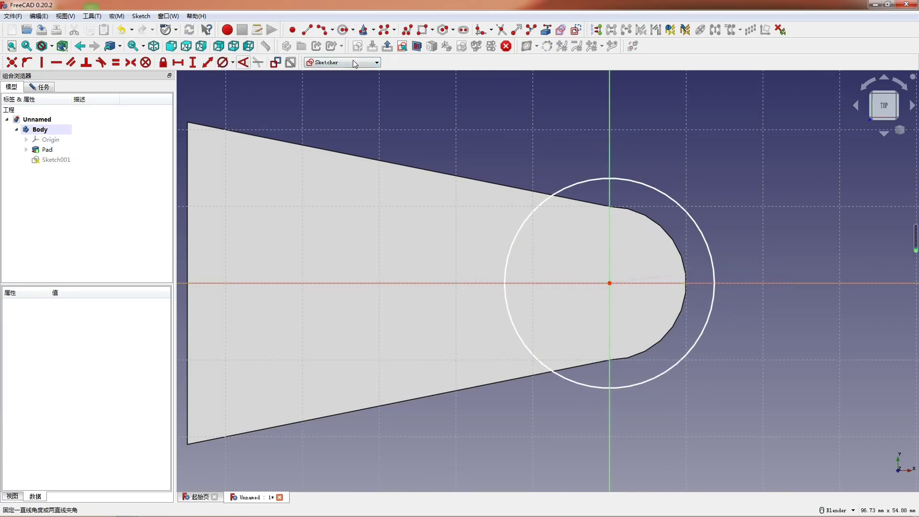
- Constrain the circle's diameter to 20 mm
{"action": "left_click", "coordinate": [712, 261]}
{"action": "key", "text": "k"}
{"action": "key", "text": "o"}
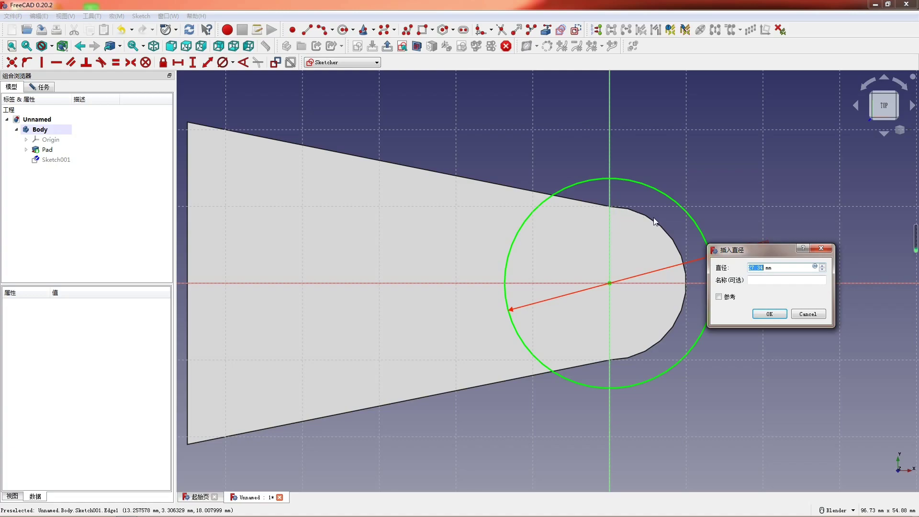
{"action": "key", "text": "Return"}
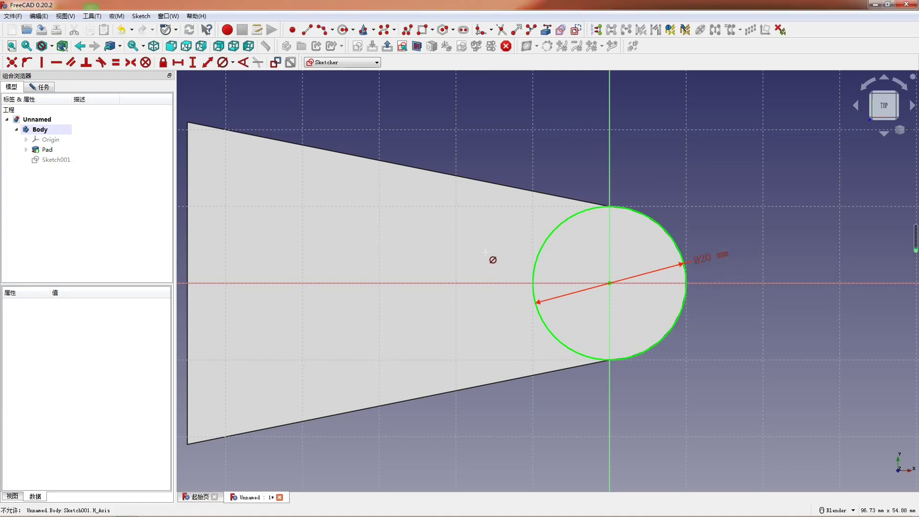
- Finish the circle sketch and pad it to a length of 24 mm in the reversed direction
{"action": "left_click", "coordinate": [42, 87]}
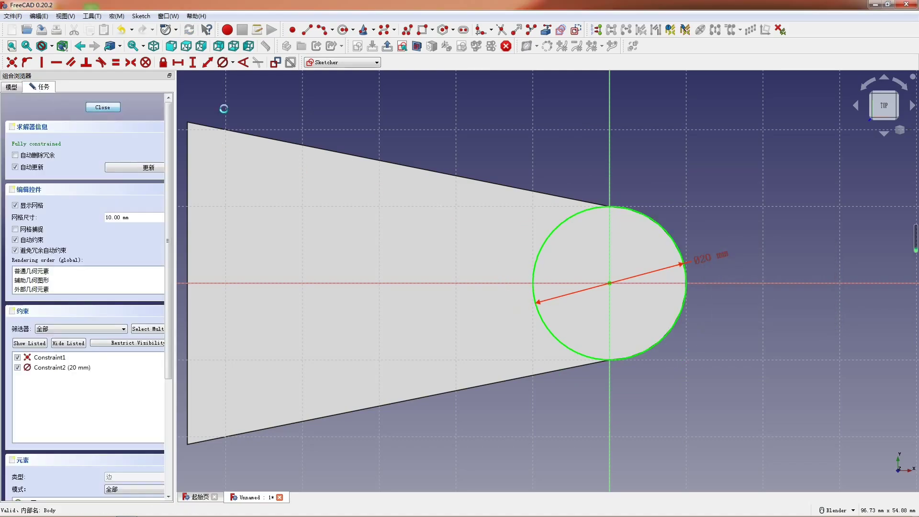
{"action": "left_click", "coordinate": [103, 108]}
{"action": "left_click", "coordinate": [377, 28]}
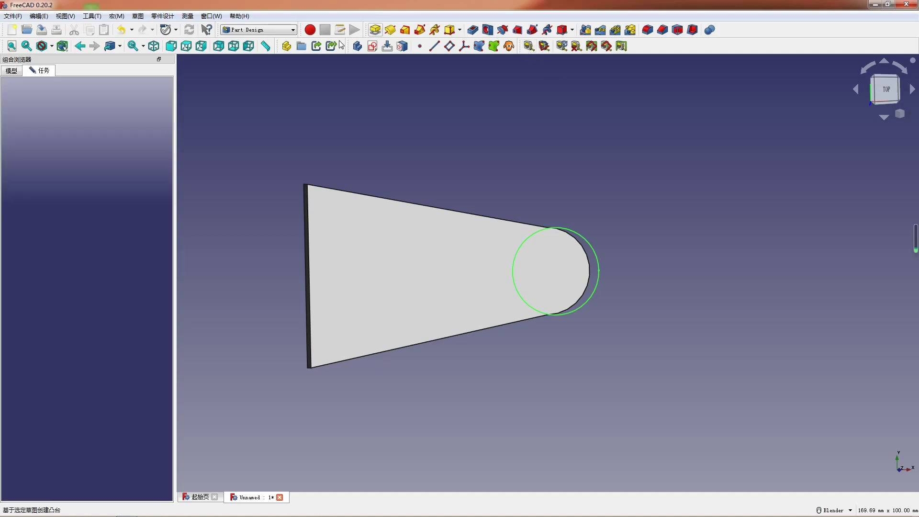
{"action": "left_click", "coordinate": [23, 213]}
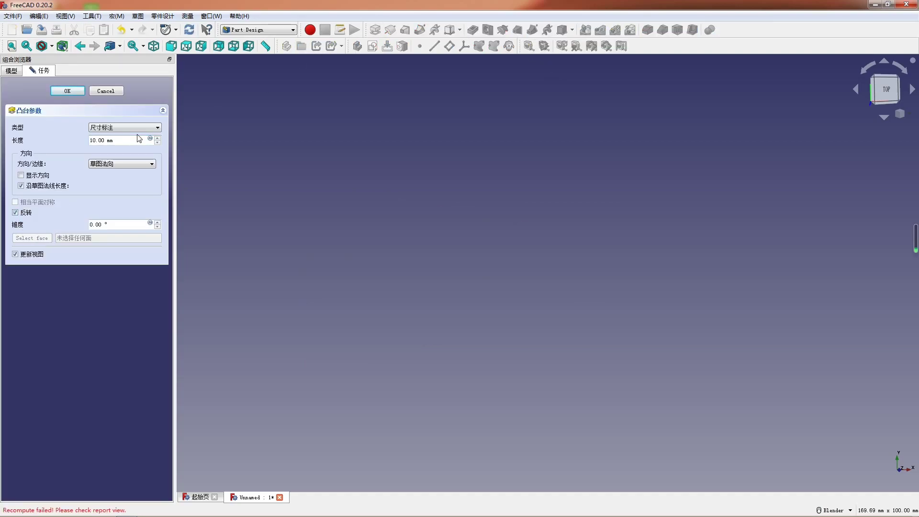
{"action": "type", "text": "24"}
{"action": "key", "text": "Return"}
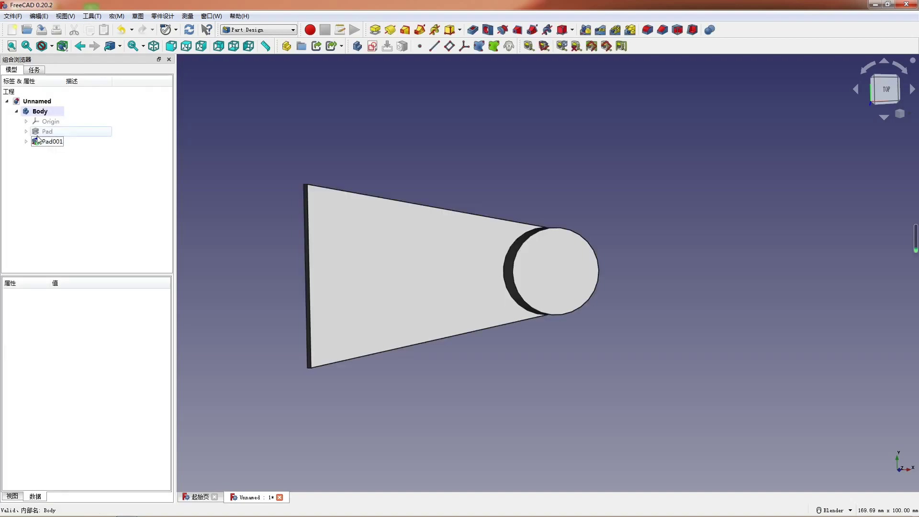
- Create a new sketch on the top face of the cylinder at the plate's rounded end
{"action": "left_click", "coordinate": [37, 141]}
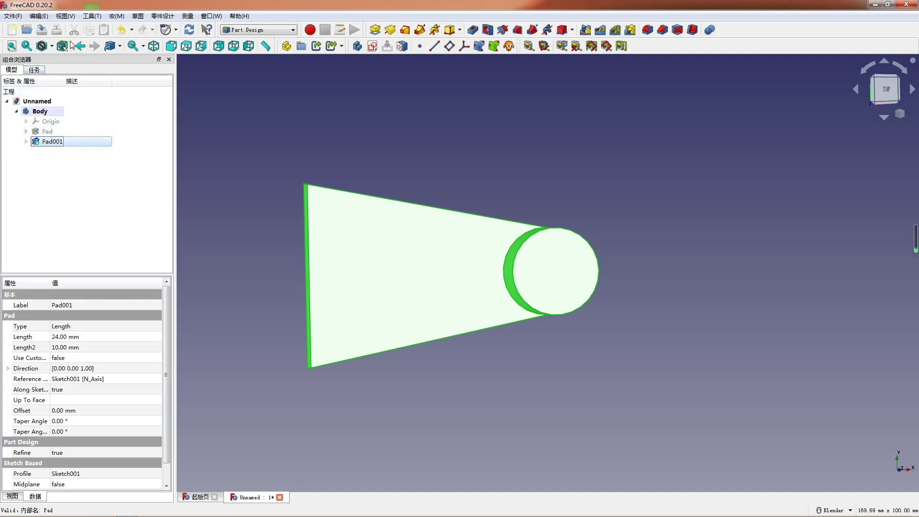
{"action": "left_click", "coordinate": [371, 168]}
{"action": "middle_click_drag", "start_coordinate": [370, 168], "coordinate": [596, 207]}
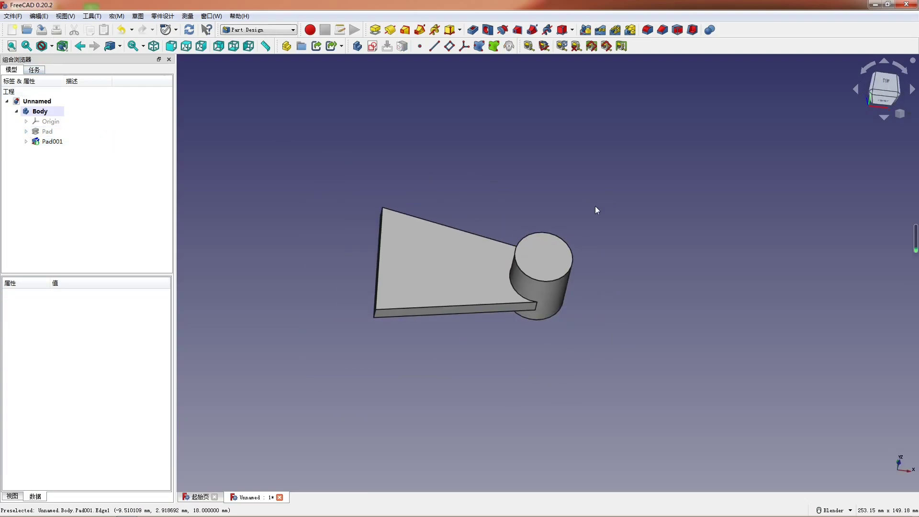
{"action": "left_click", "coordinate": [544, 257]}
{"action": "left_click", "coordinate": [372, 46]}
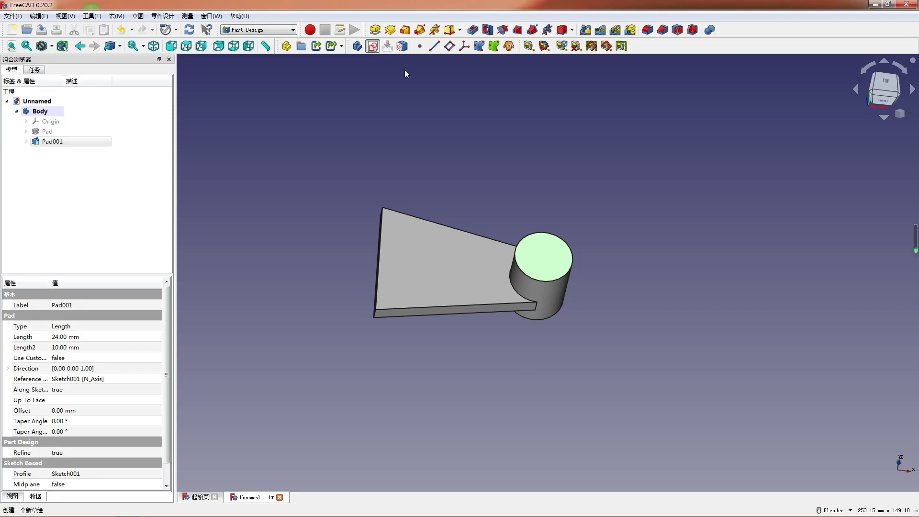
{"action": "scroll", "coordinate": [625, 246], "scroll_direction": "down", "scroll_amount": 3}
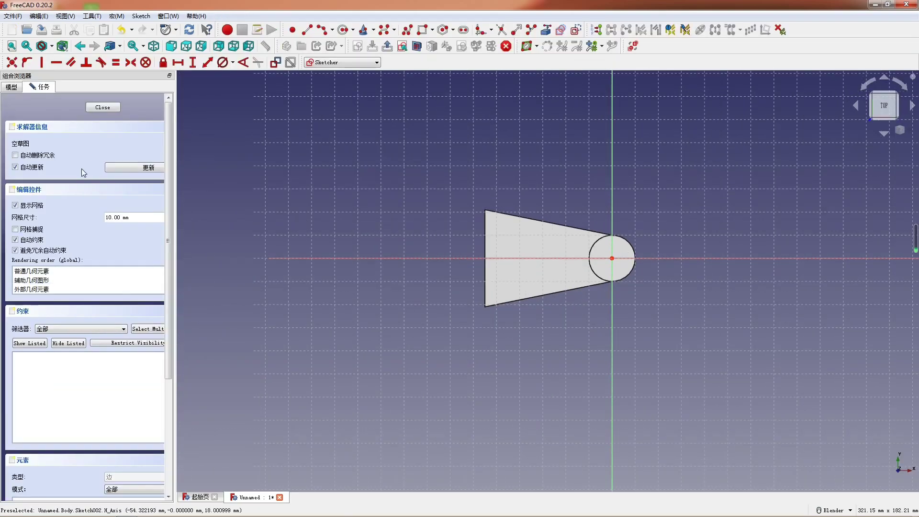
- Set the cylinder-face sketch's attachment offset position to -11 mm in Z
{"action": "left_click", "coordinate": [9, 88]}
{"action": "left_click", "coordinate": [56, 169]}
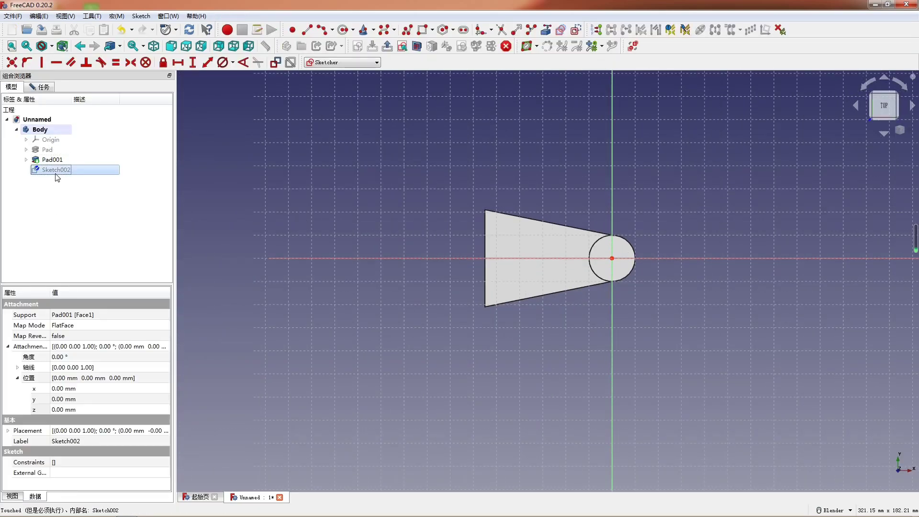
{"action": "left_click", "coordinate": [74, 410]}
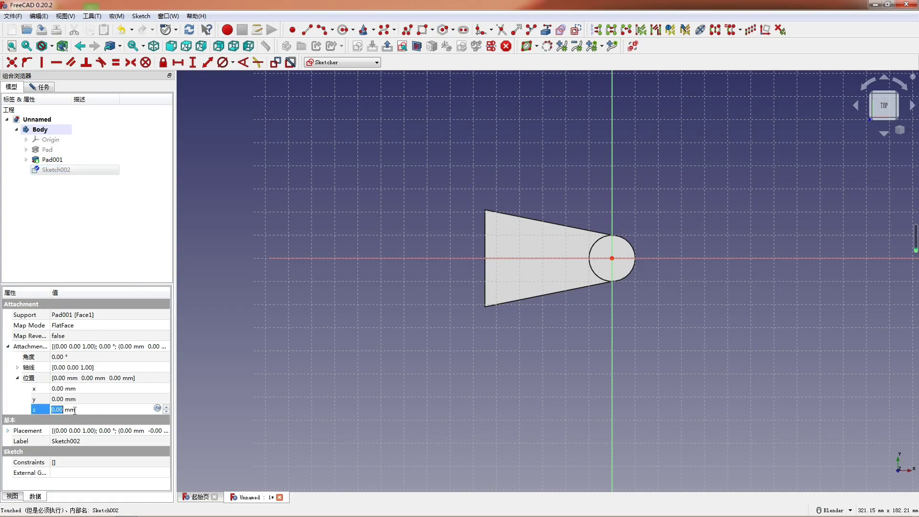
{"action": "type", "text": "-11"}
{"action": "key", "text": "Return"}
- Sketch a vertical line about 40 mm long just inside the plate's wide end edge
{"action": "scroll", "coordinate": [541, 450], "scroll_direction": "up", "scroll_amount": 3}
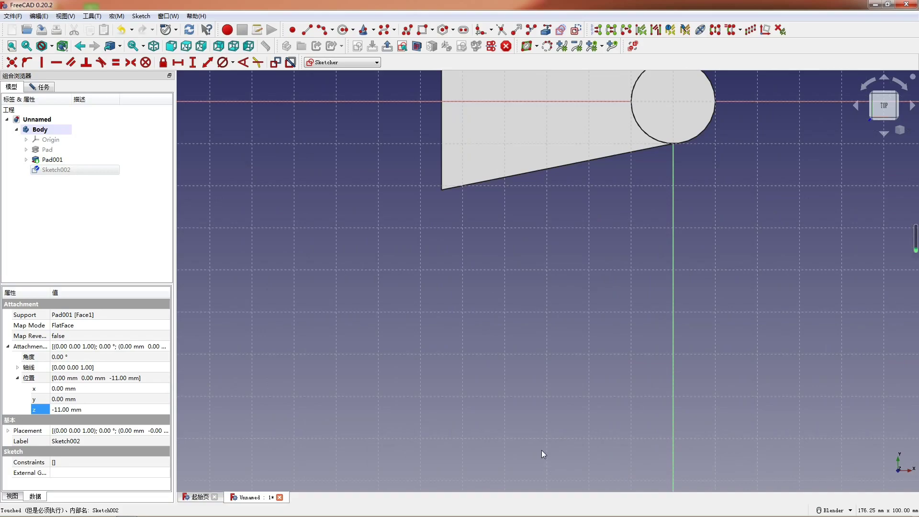
{"action": "mouse_move", "coordinate": [648, 110]}
{"action": "middle_mouse_down"}
{"action": "mouse_move", "coordinate": [646, 95]}
{"action": "mouse_move", "coordinate": [870, 92]}
{"action": "middle_mouse_up"}
{"action": "left_click", "coordinate": [870, 93]}
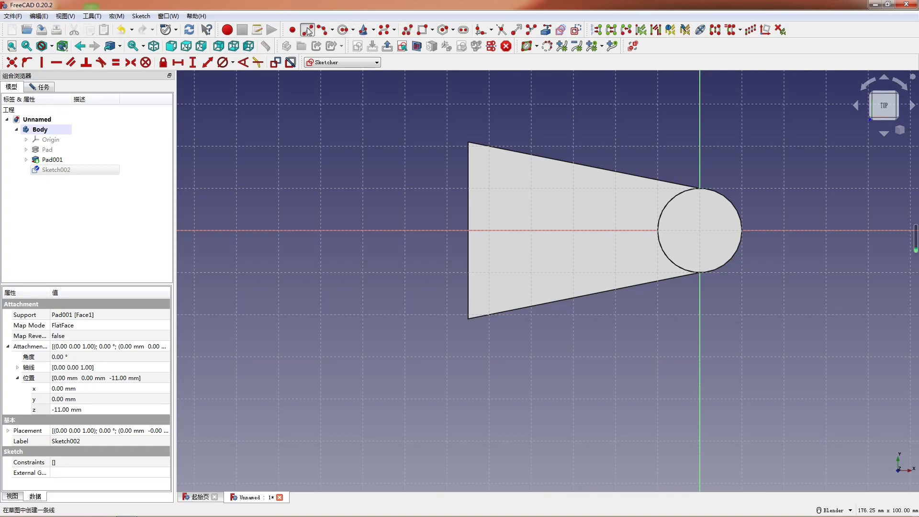
{"action": "left_click", "coordinate": [407, 30]}
{"action": "left_click", "coordinate": [467, 142]}
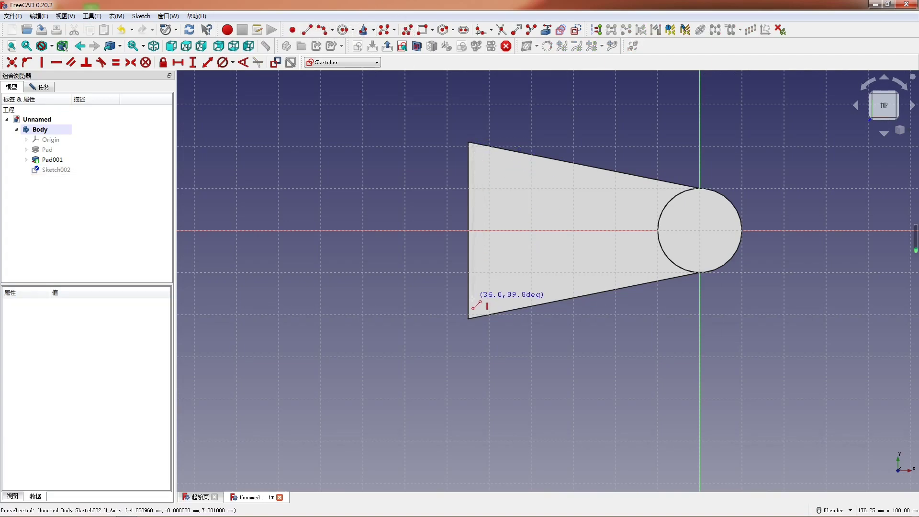
{"action": "left_click", "coordinate": [469, 316]}
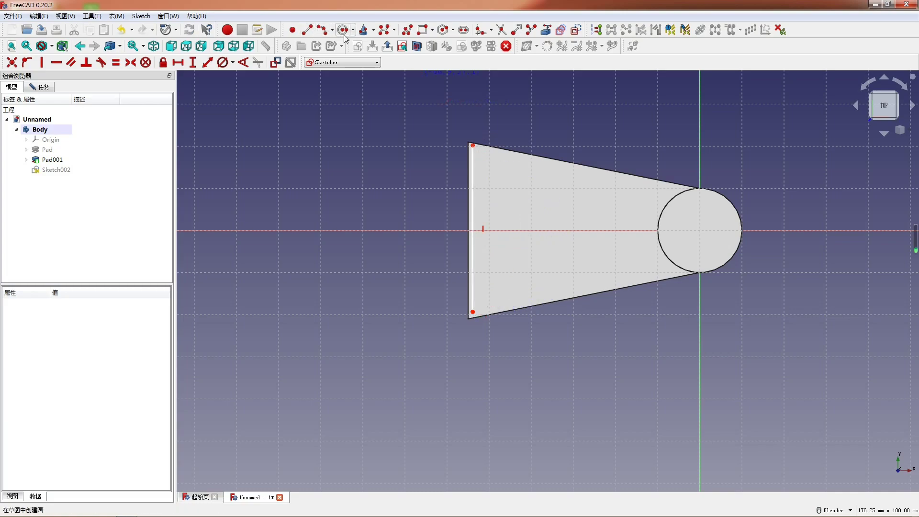
- Draw a semicircular arc of about 19.8 mm radius joining the vertical line's two endpoints and bulging toward the cylinder
{"action": "left_click", "coordinate": [325, 33]}
{"action": "left_click", "coordinate": [472, 142]}
{"action": "left_click", "coordinate": [473, 312]}
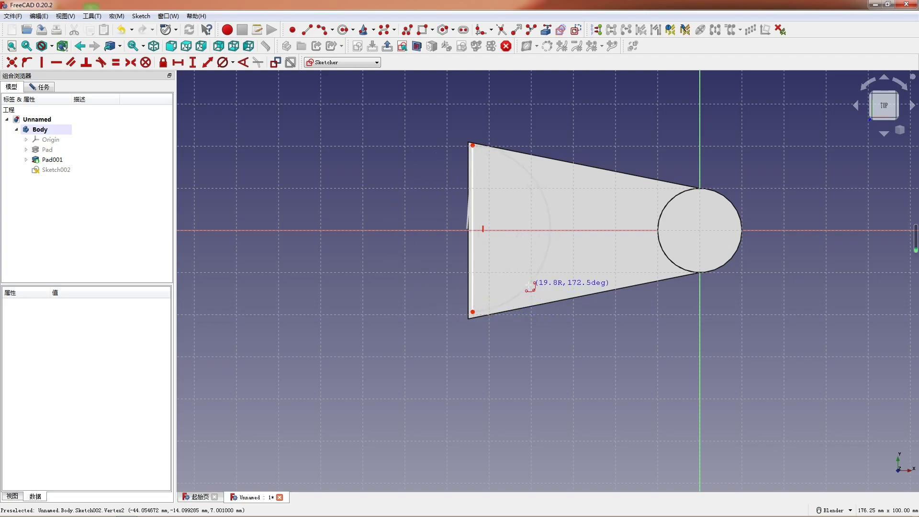
- Constrain the arc's centre point onto the vertical line with a point-on-object constraint
{"action": "scroll", "coordinate": [510, 279], "scroll_direction": "up", "scroll_amount": 1}
{"action": "scroll", "coordinate": [469, 228], "scroll_direction": "up", "scroll_amount": 3}
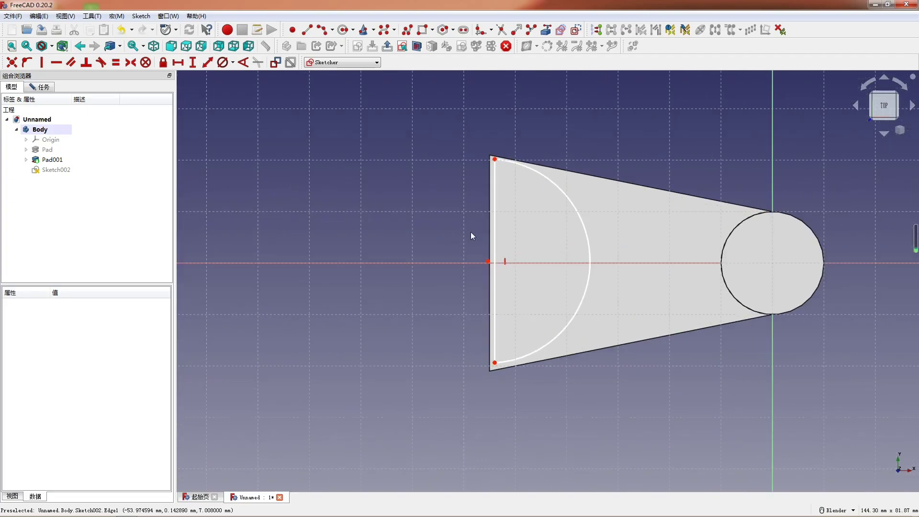
{"action": "left_click", "coordinate": [492, 258]}
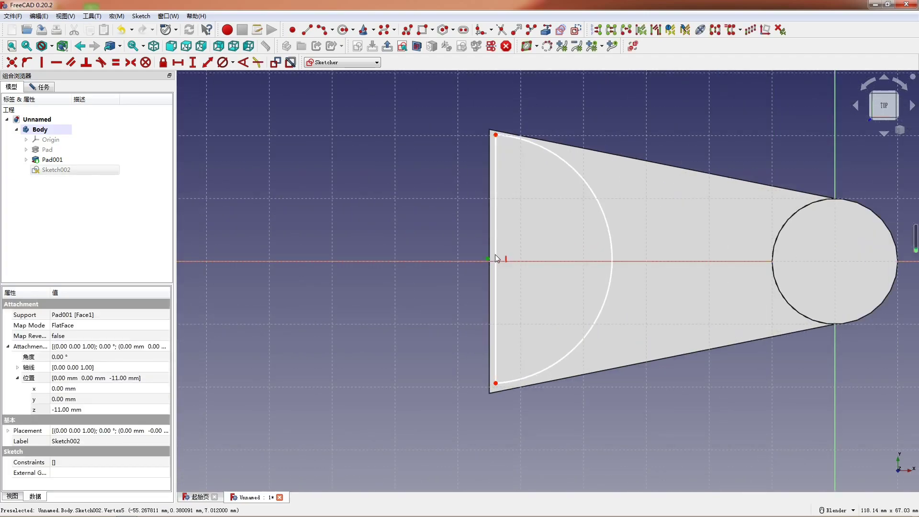
{"action": "left_click", "coordinate": [519, 251]}
{"action": "scroll", "coordinate": [479, 153], "scroll_direction": "up", "scroll_amount": 3}
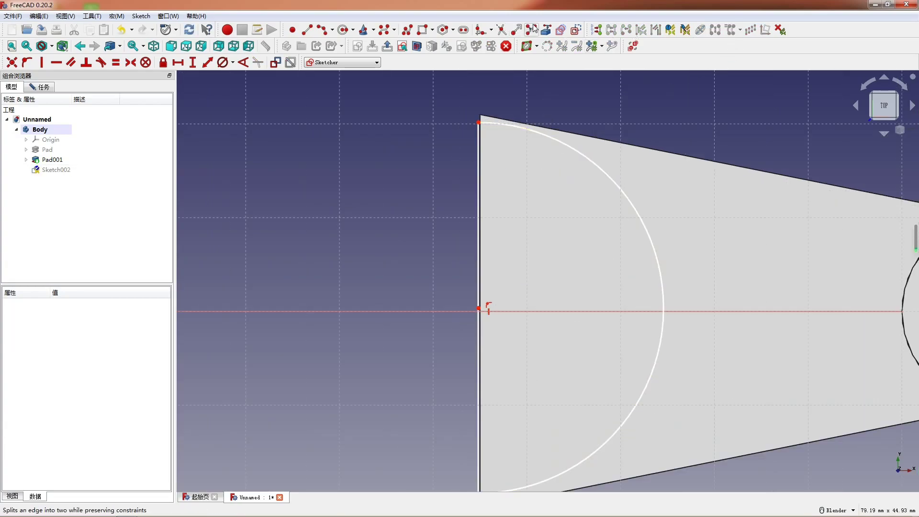
- Set the semicircular arc's diameter to 42 mm
{"action": "left_click", "coordinate": [545, 30]}
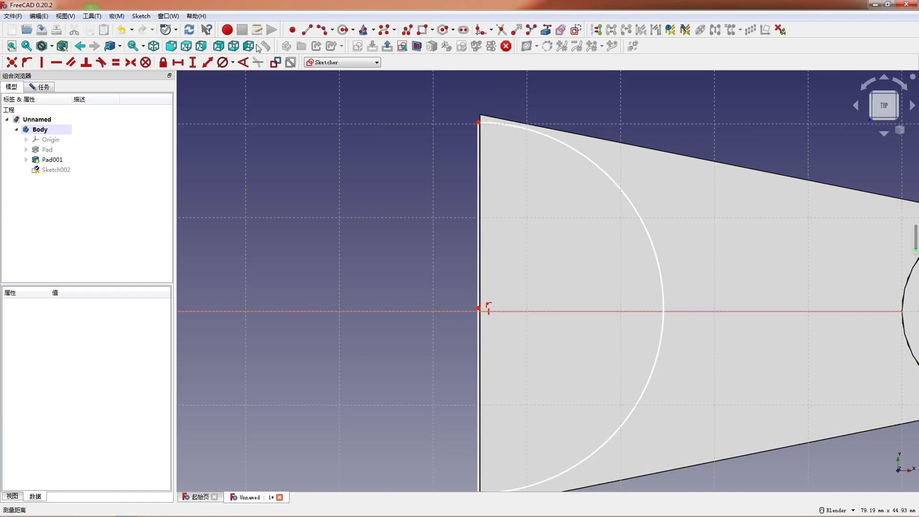
{"action": "left_click", "coordinate": [597, 165]}
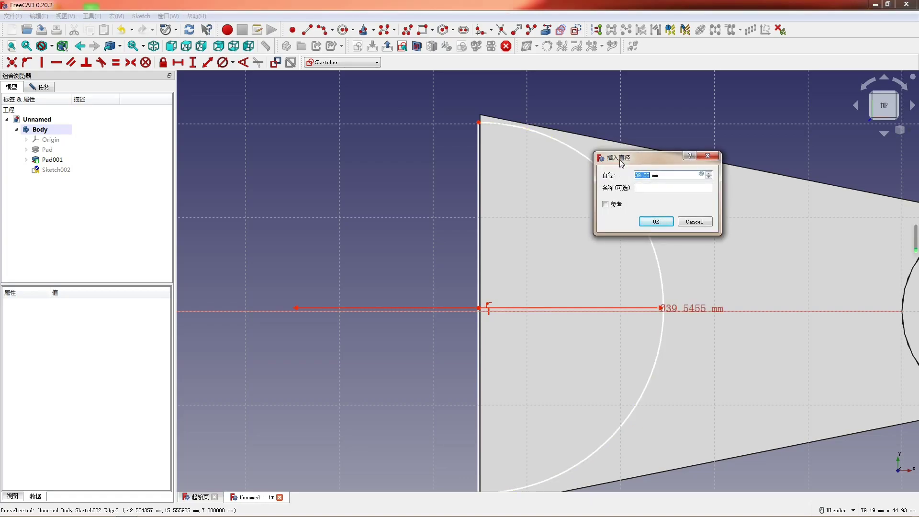
{"action": "type", "text": "42"}
{"action": "key", "text": "Return"}
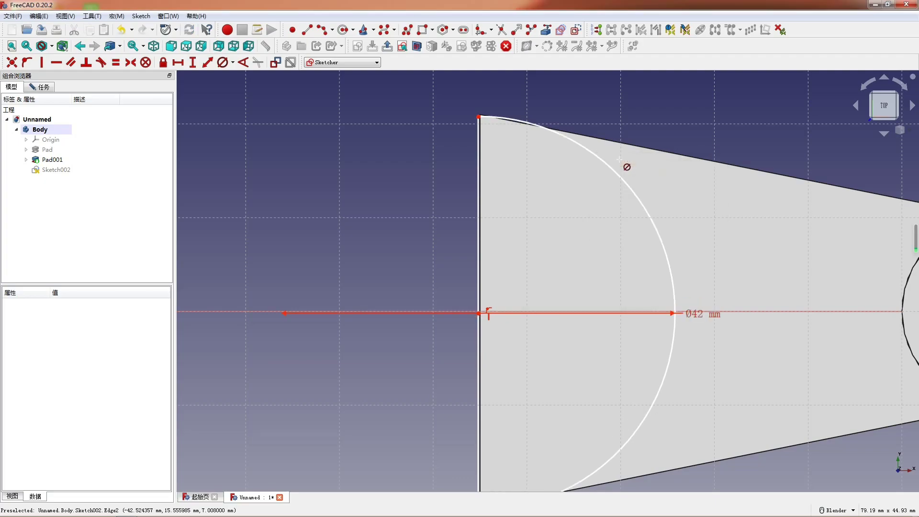
{"action": "right_click", "coordinate": [503, 188]}
- Link the plate's wide end edge into the sketch as external geometry
{"action": "scroll", "coordinate": [504, 189], "scroll_direction": "up", "scroll_amount": 1}
{"action": "scroll", "coordinate": [484, 351], "scroll_direction": "down", "scroll_amount": 2}
{"action": "scroll", "coordinate": [390, 178], "scroll_direction": "down", "scroll_amount": 3}
{"action": "scroll", "coordinate": [478, 327], "scroll_direction": "up", "scroll_amount": 4}
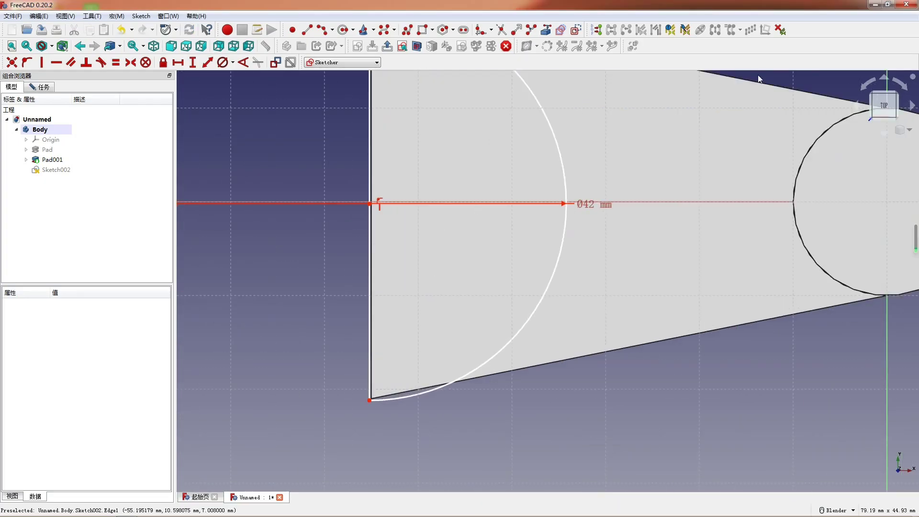
{"action": "left_click", "coordinate": [541, 30]}
{"action": "scroll", "coordinate": [375, 277], "scroll_direction": "up", "scroll_amount": 2}
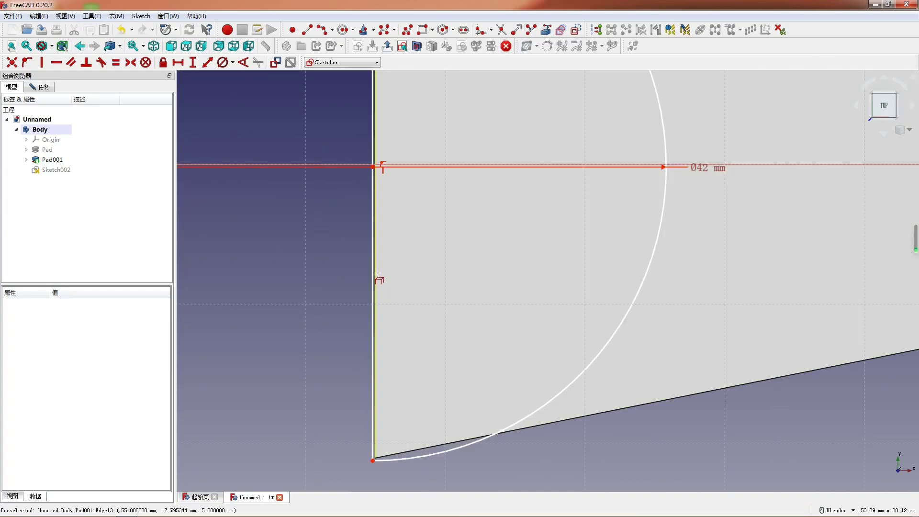
{"action": "left_click", "coordinate": [378, 275]}
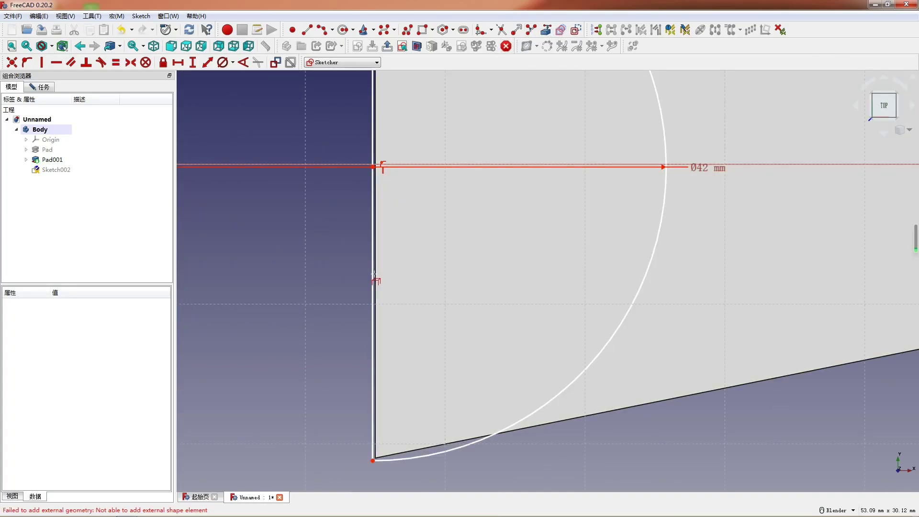
{"action": "scroll", "coordinate": [480, 290], "scroll_direction": "down", "scroll_amount": 4}
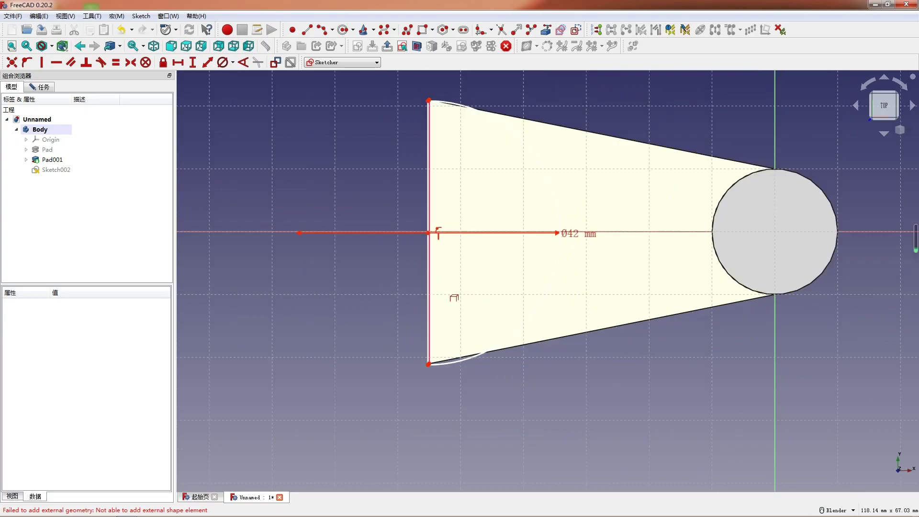
{"action": "scroll", "coordinate": [447, 290], "scroll_direction": "down", "scroll_amount": 2}
{"action": "right_click", "coordinate": [446, 289]}
- Make the vertical line's upper endpoint coincident with the linked plate edge's upper endpoint and close the sketch
{"action": "scroll", "coordinate": [423, 128], "scroll_direction": "up", "scroll_amount": 4}
{"action": "scroll", "coordinate": [431, 192], "scroll_direction": "up", "scroll_amount": 2}
{"action": "left_click_drag", "start_coordinate": [427, 183], "coordinate": [491, 215]}
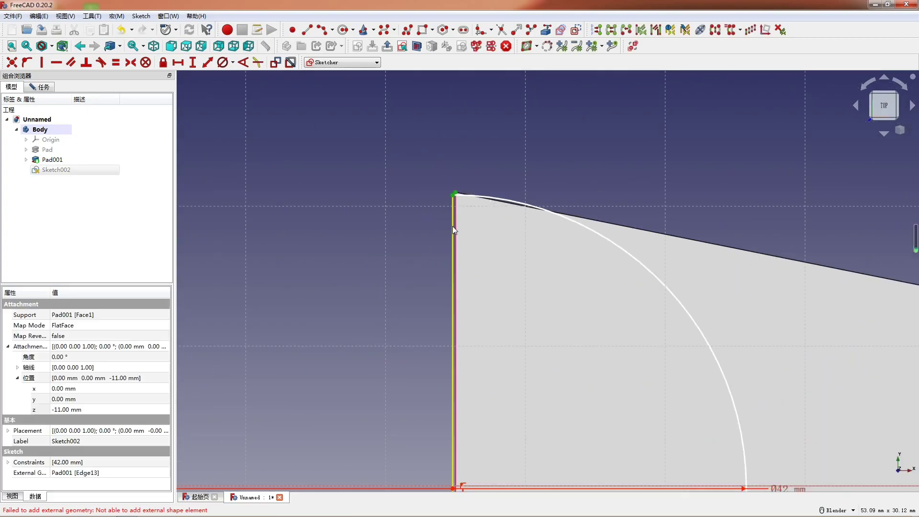
{"action": "left_click", "coordinate": [452, 226]}
{"action": "scroll", "coordinate": [465, 231], "scroll_direction": "down", "scroll_amount": 9}
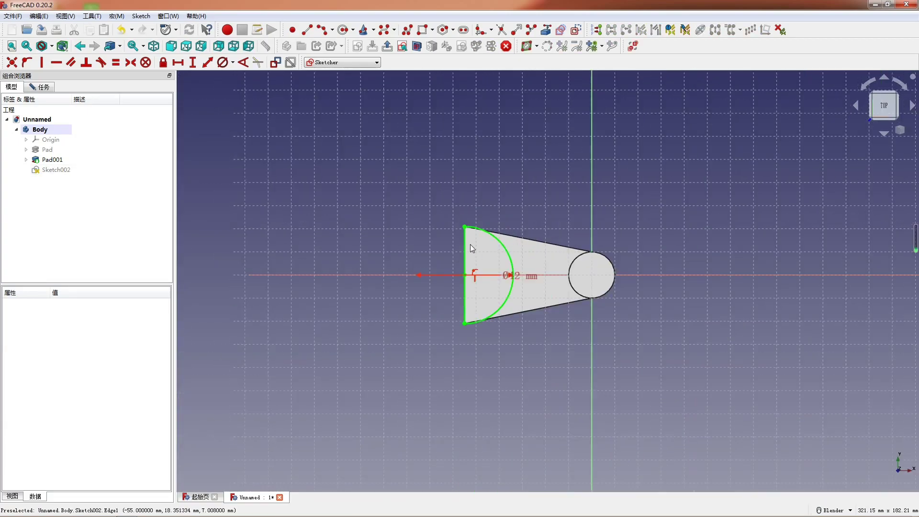
{"action": "left_click", "coordinate": [39, 88]}
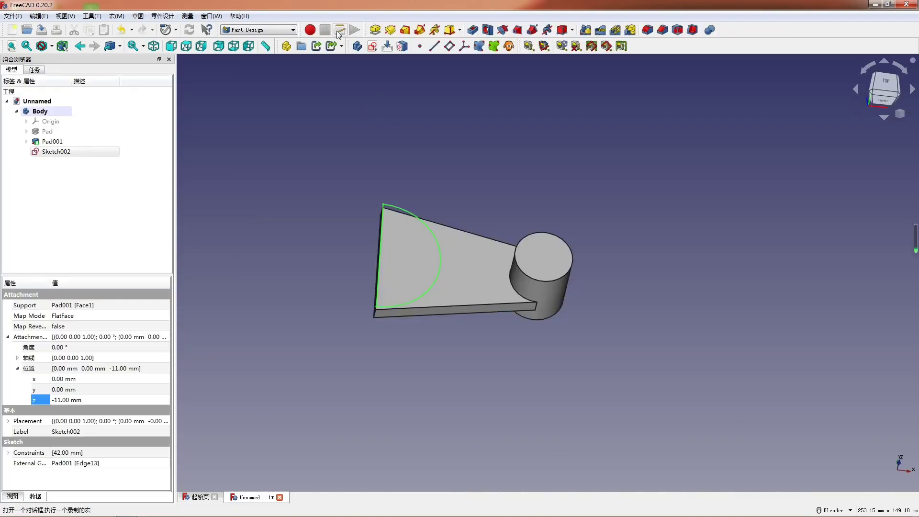
- Pad the semicircle sketch 9 mm in the reversed direction
{"action": "left_click", "coordinate": [375, 33]}
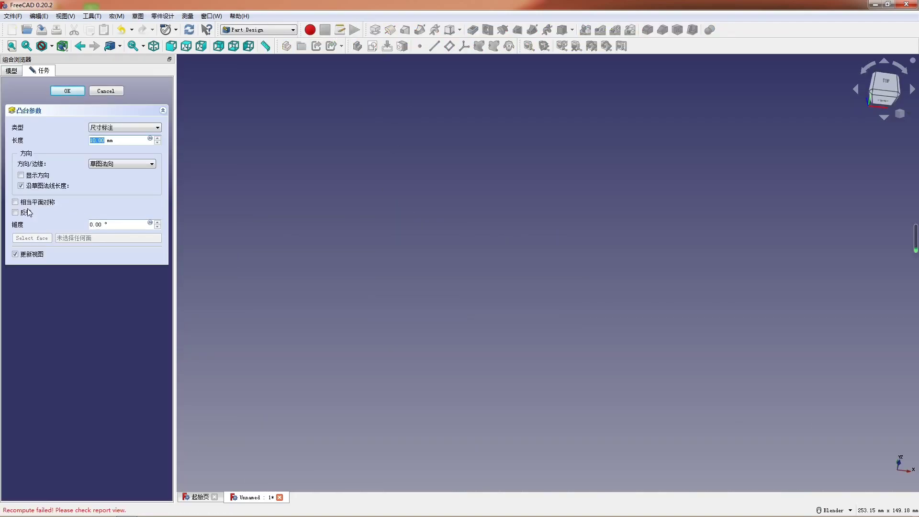
{"action": "left_click", "coordinate": [27, 212]}
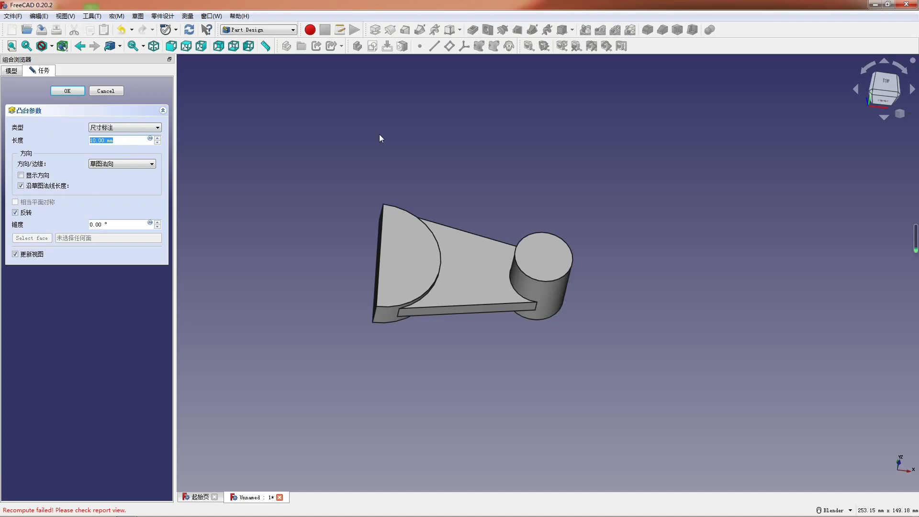
{"action": "key", "text": "Return"}
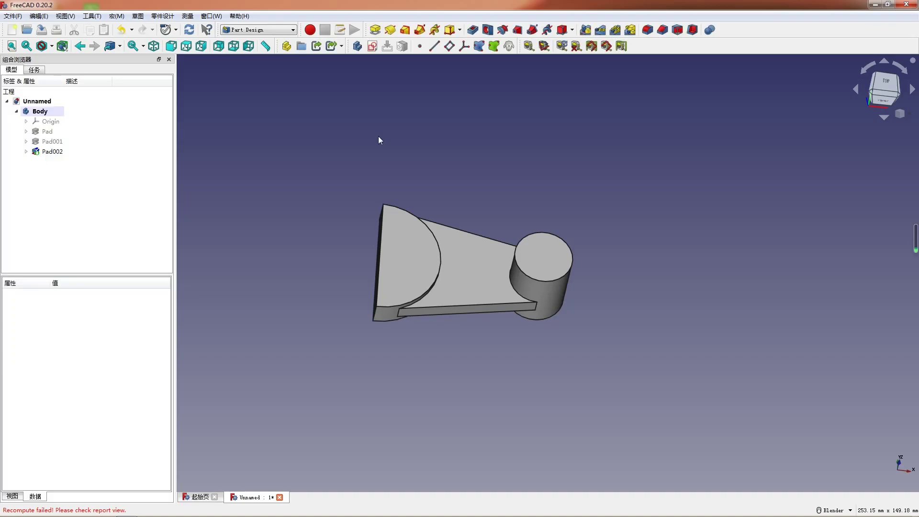
- Start a sketch on the semicircular pad's upper face and draw a vertical line about 35 mm long near its straight edge
{"action": "middle_click_drag", "start_coordinate": [382, 257], "coordinate": [440, 302]}
{"action": "scroll", "coordinate": [369, 268], "scroll_direction": "up", "scroll_amount": 2}
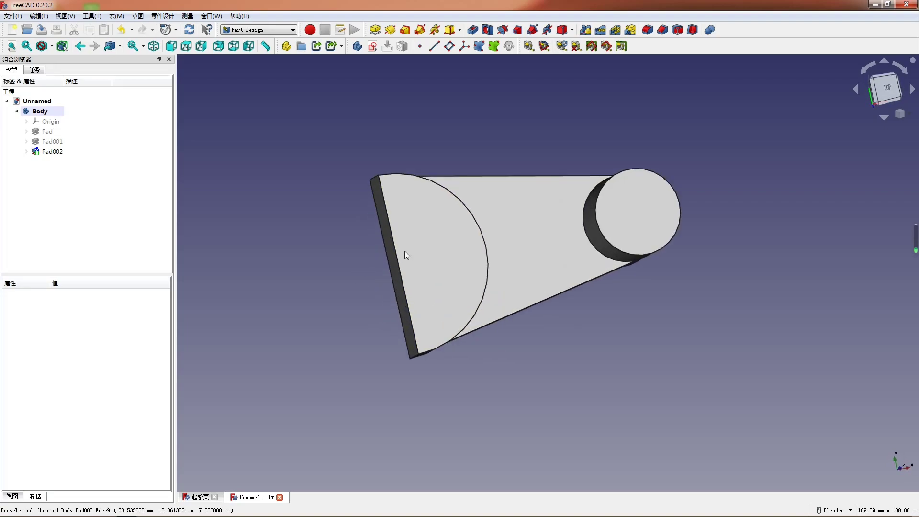
{"action": "left_click", "coordinate": [425, 216]}
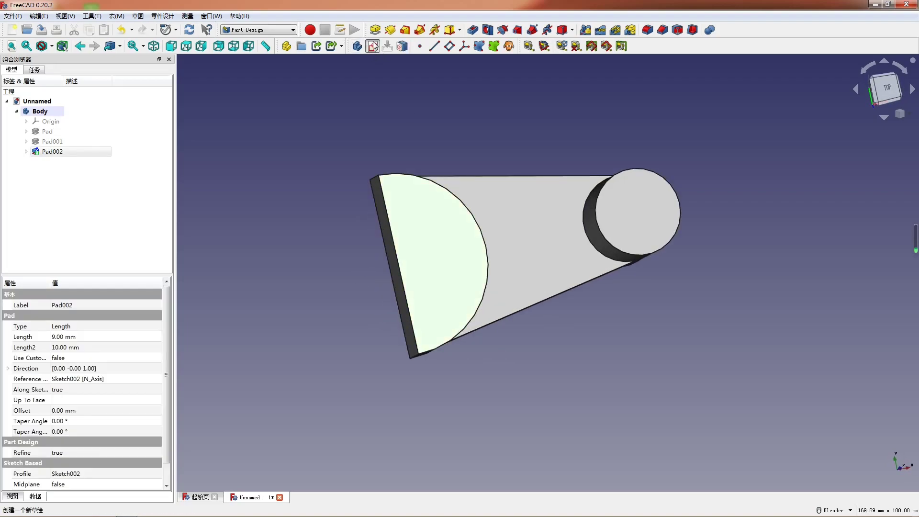
{"action": "left_click", "coordinate": [356, 46]}
{"action": "scroll", "coordinate": [495, 259], "scroll_direction": "down", "scroll_amount": 4}
{"action": "left_click", "coordinate": [307, 30]}
{"action": "left_click", "coordinate": [465, 156]}
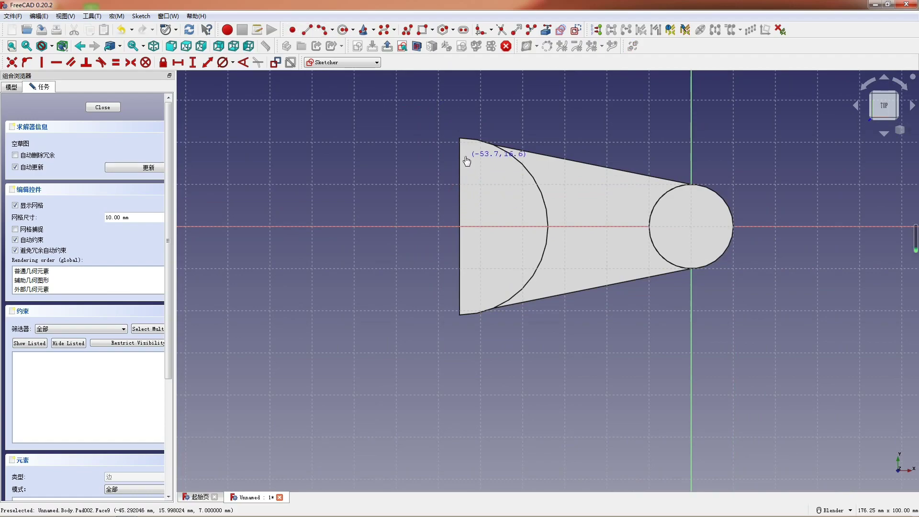
{"action": "left_click", "coordinate": [464, 303]}
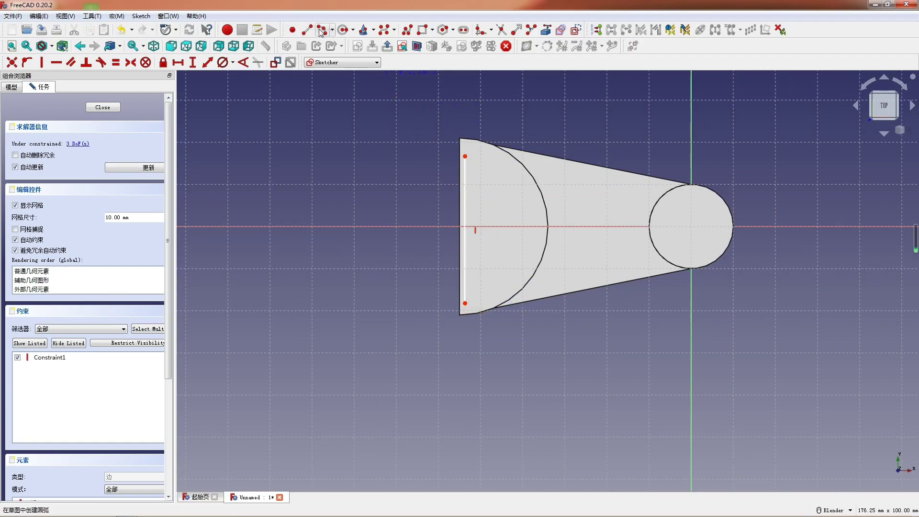
- Draw an arc joining the vertical line's two endpoints and bulging toward the cylinder
{"action": "left_click", "coordinate": [464, 156]}
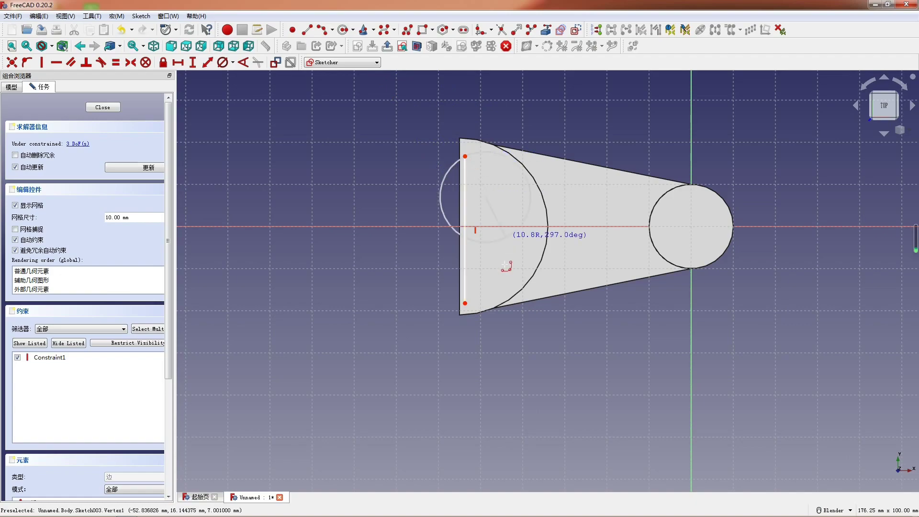
{"action": "left_click", "coordinate": [465, 303]}
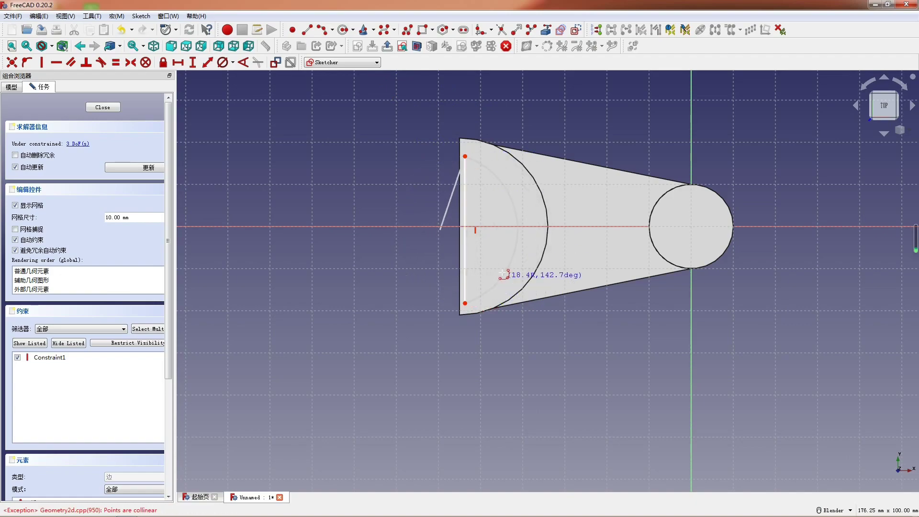
{"action": "left_click", "coordinate": [521, 258]}
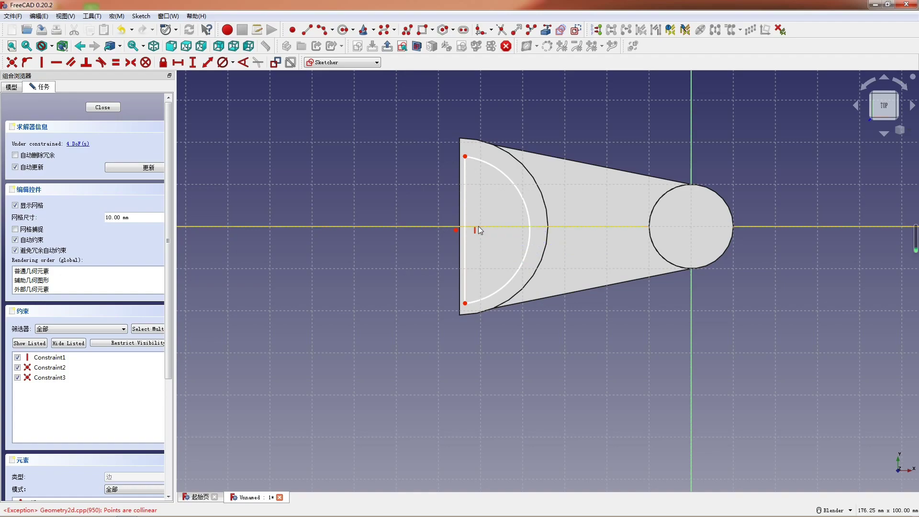
- Constrain the inner arc's centre point onto the vertical line with a point-on-object constraint
{"action": "scroll", "coordinate": [479, 226], "scroll_direction": "up", "scroll_amount": 1}
{"action": "scroll", "coordinate": [479, 230], "scroll_direction": "up", "scroll_amount": 1}
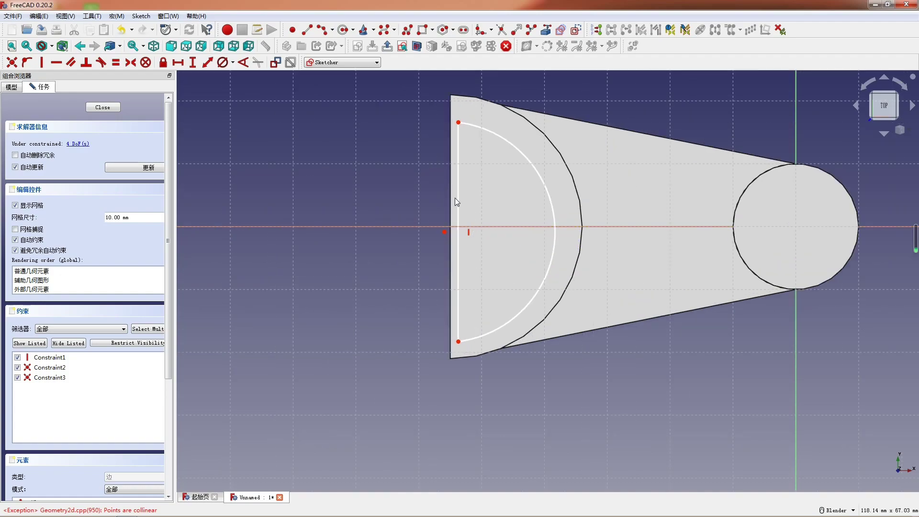
{"action": "left_click", "coordinate": [444, 232]}
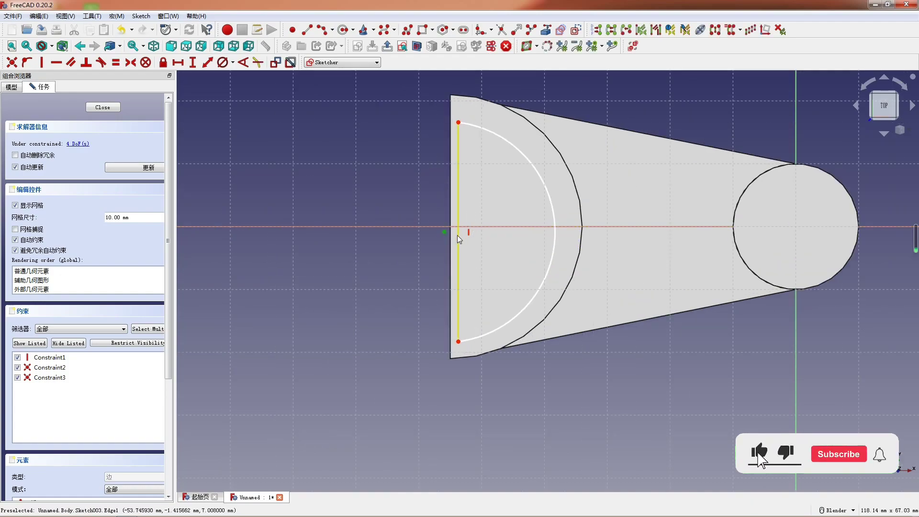
{"action": "left_click", "coordinate": [458, 234]}
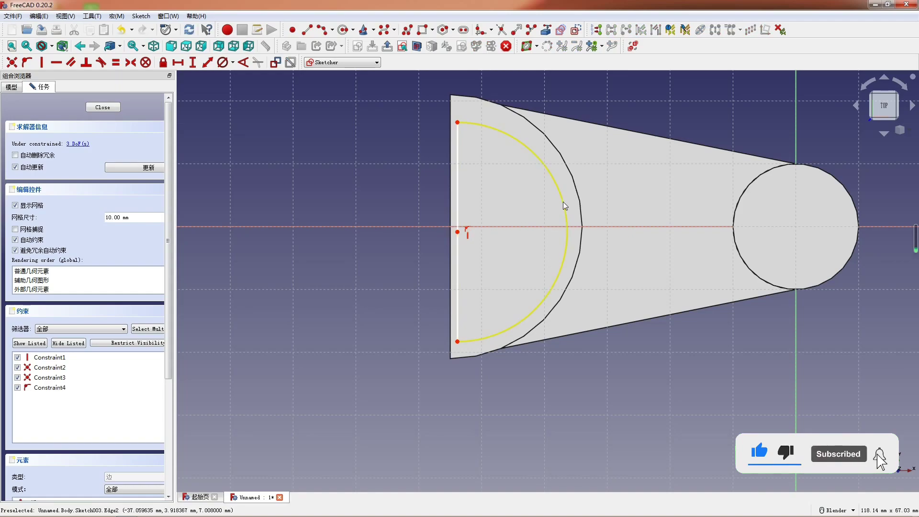
- Constrain the inner arc's diameter to 28 mm
{"action": "left_click", "coordinate": [563, 204]}
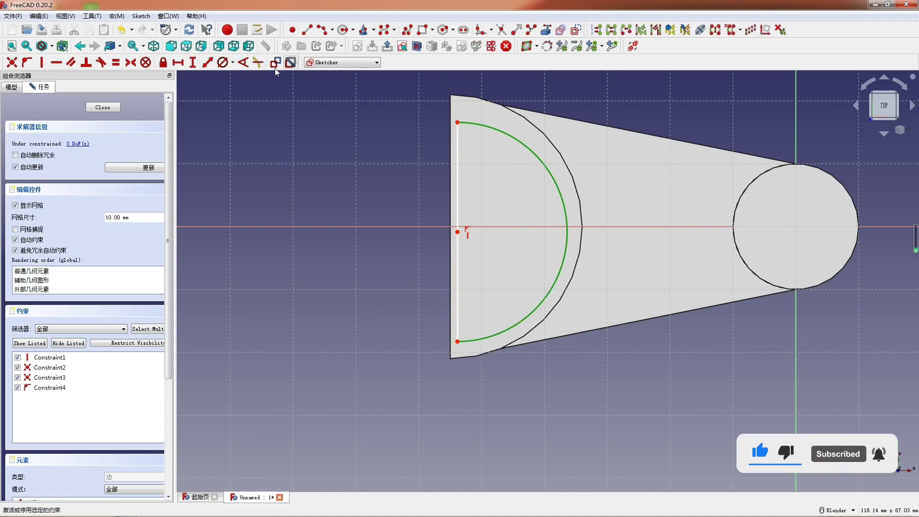
{"action": "left_click", "coordinate": [222, 63]}
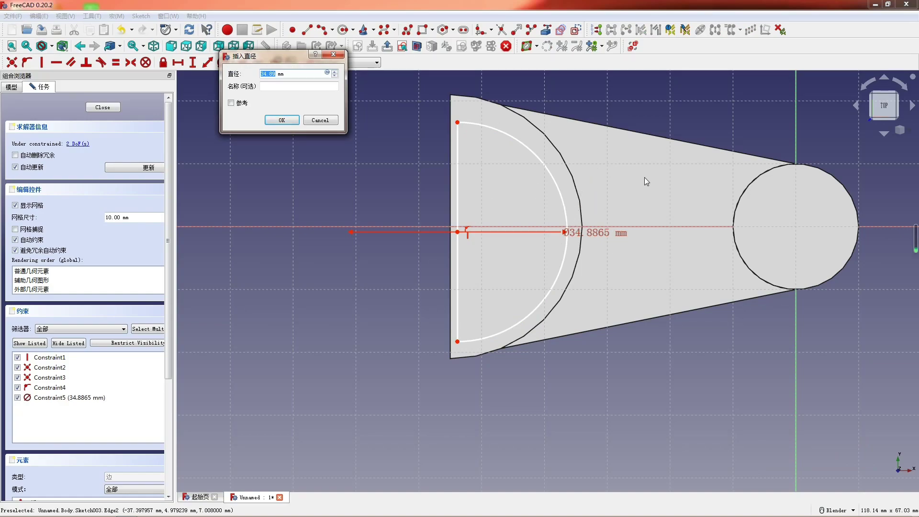
{"action": "key", "text": "Return"}
- Link the pad's outer semicircular edge as external geometry and make the inner arc's centre coincident with its centre
{"action": "scroll", "coordinate": [644, 177], "scroll_direction": "down", "scroll_amount": 1}
{"action": "scroll", "coordinate": [527, 235], "scroll_direction": "up", "scroll_amount": 3}
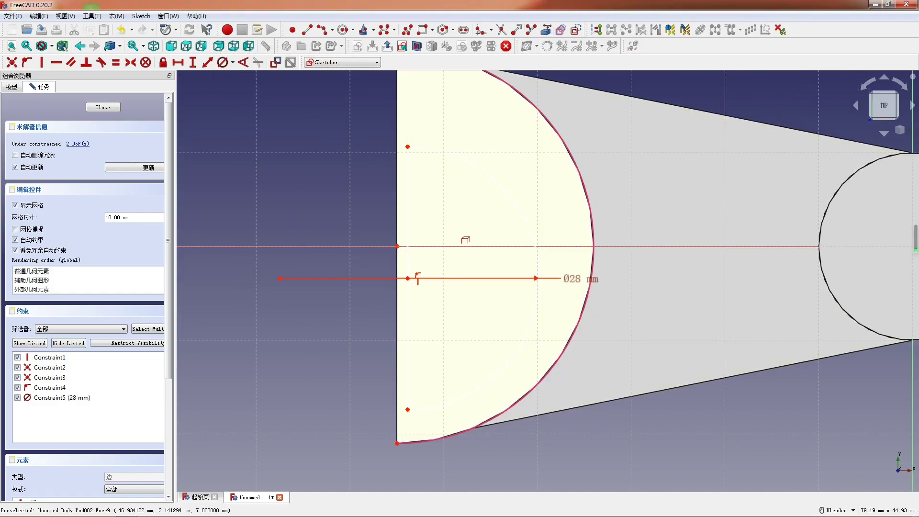
{"action": "left_click_drag", "start_coordinate": [380, 226], "coordinate": [445, 283]}
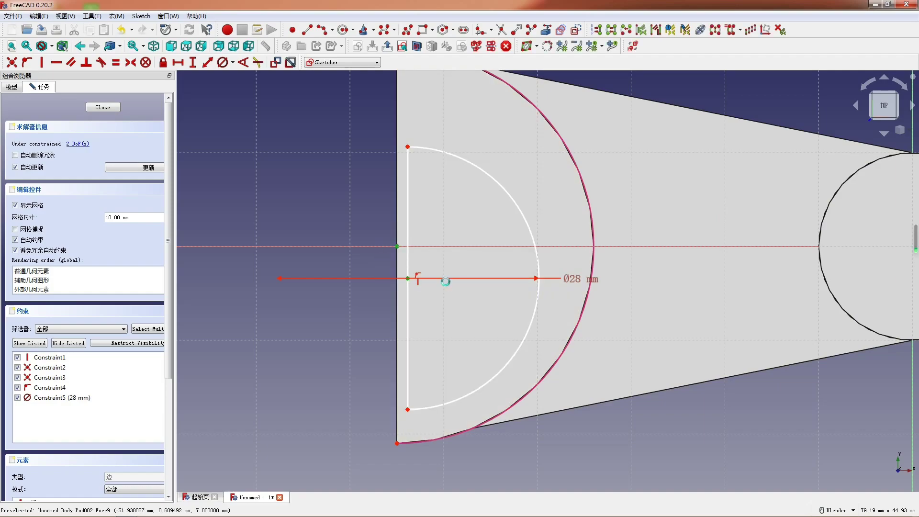
{"action": "key", "text": "c"}
{"action": "scroll", "coordinate": [446, 254], "scroll_direction": "down", "scroll_amount": 5}
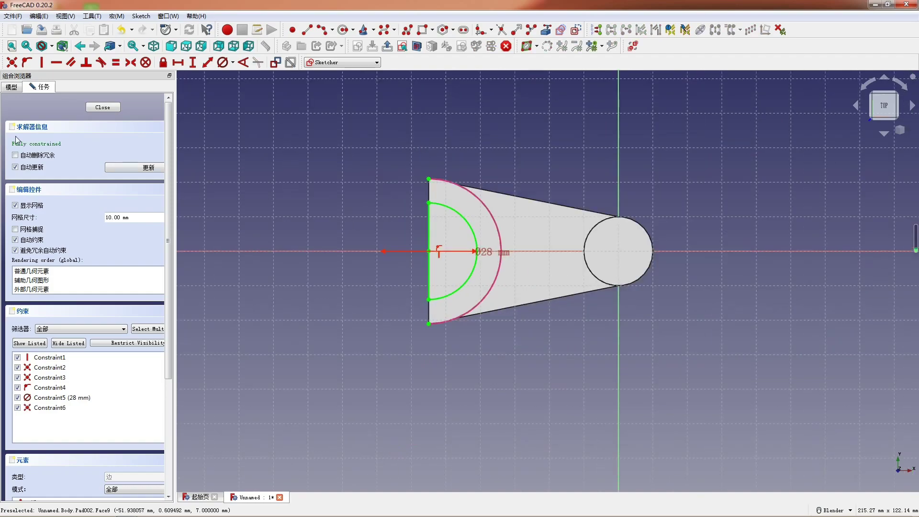
- Close the sketch and cut the inner semicircle with a through-all Pocket
{"action": "left_click", "coordinate": [112, 106]}
{"action": "left_click", "coordinate": [472, 29]}
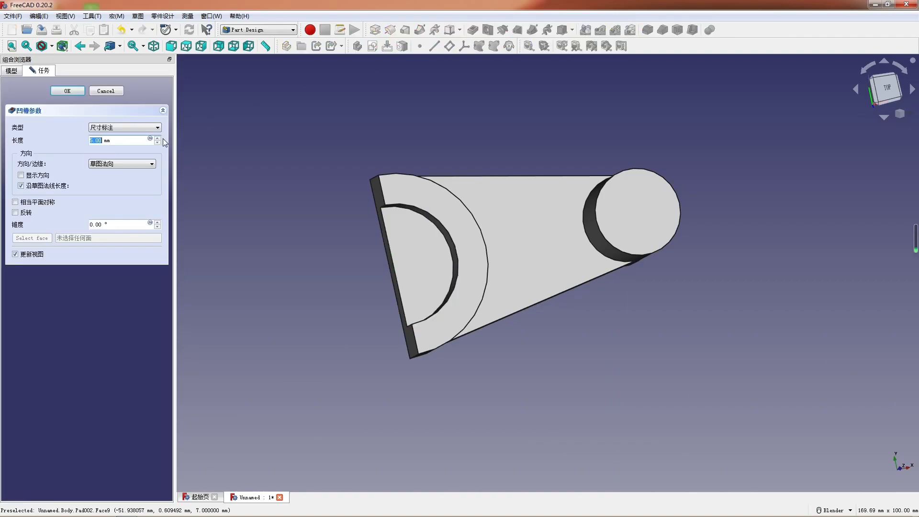
{"action": "left_click", "coordinate": [134, 127]}
{"action": "left_click", "coordinate": [126, 139]}
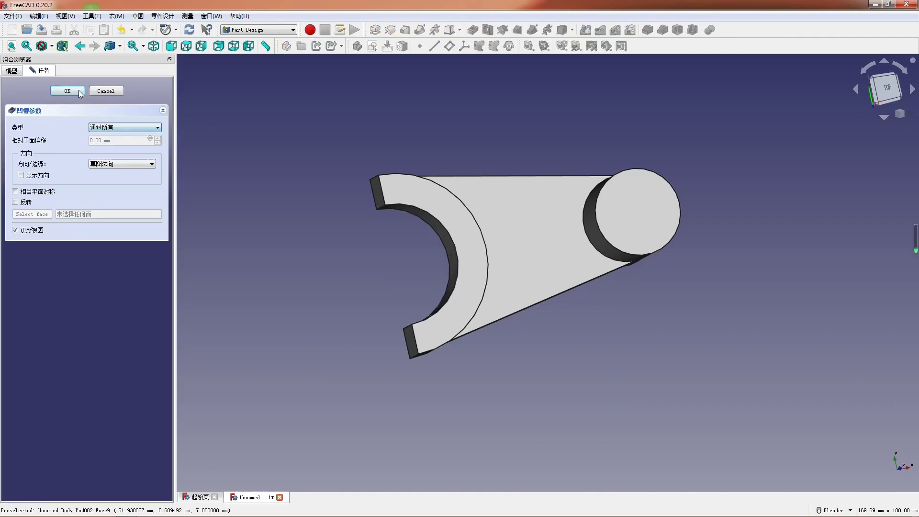
{"action": "left_click", "coordinate": [67, 90]}
- Create a new sketch on the top face of the 20 mm cylinder
{"action": "middle_click_drag", "start_coordinate": [683, 258], "coordinate": [608, 225]}
{"action": "left_click", "coordinate": [625, 224]}
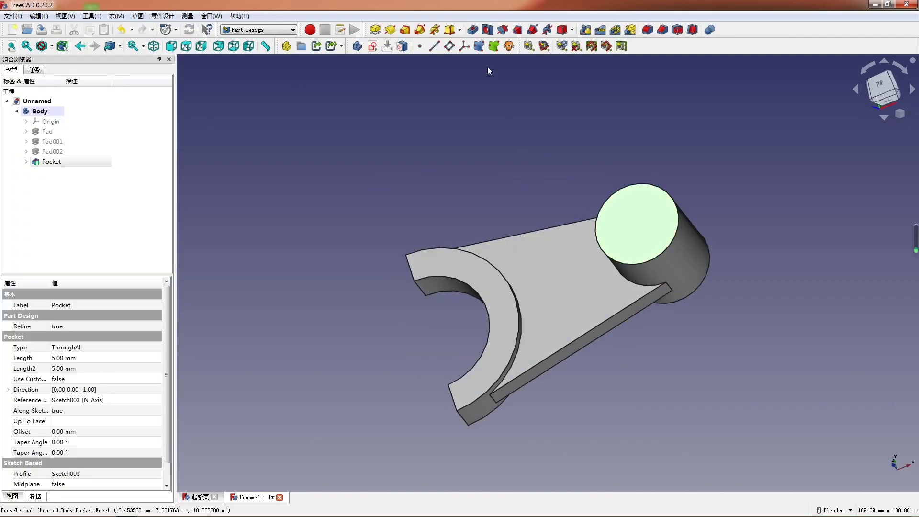
{"action": "left_click", "coordinate": [372, 46]}
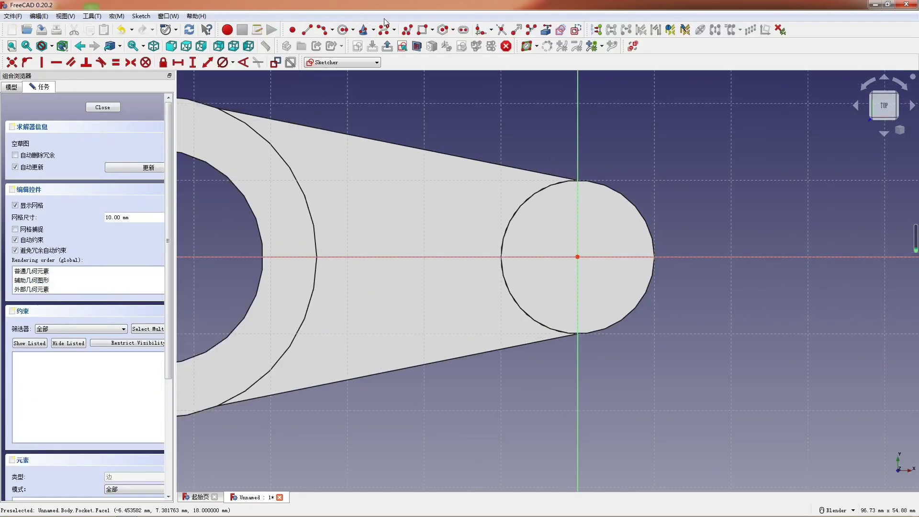
- Draw a polyline forming a three-sided slot about 3 mm wide and 4.6 mm high, continued by a large arc open at its end
{"action": "left_click", "coordinate": [407, 30]}
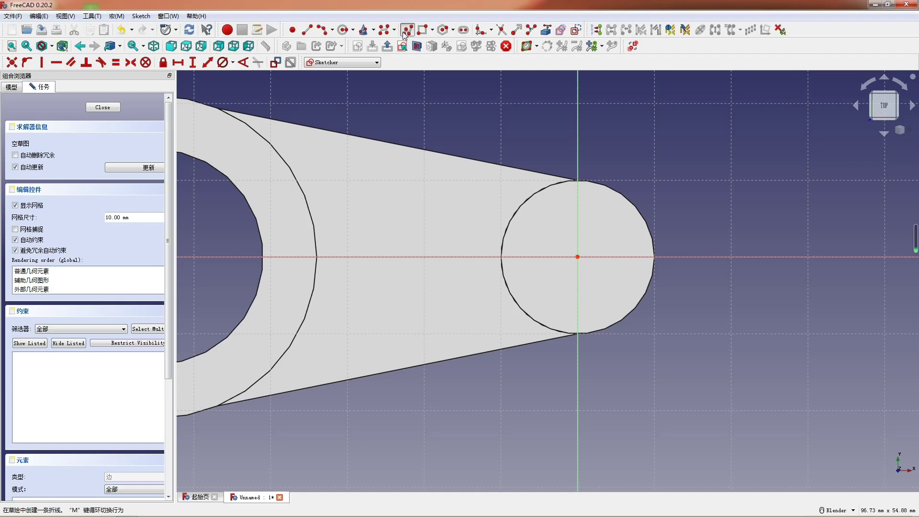
{"action": "left_click", "coordinate": [550, 241]}
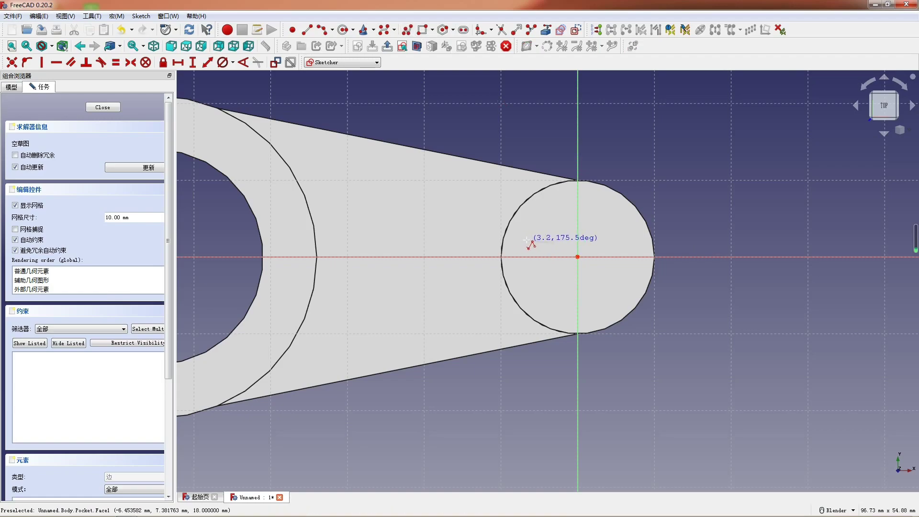
{"action": "left_click", "coordinate": [527, 242]}
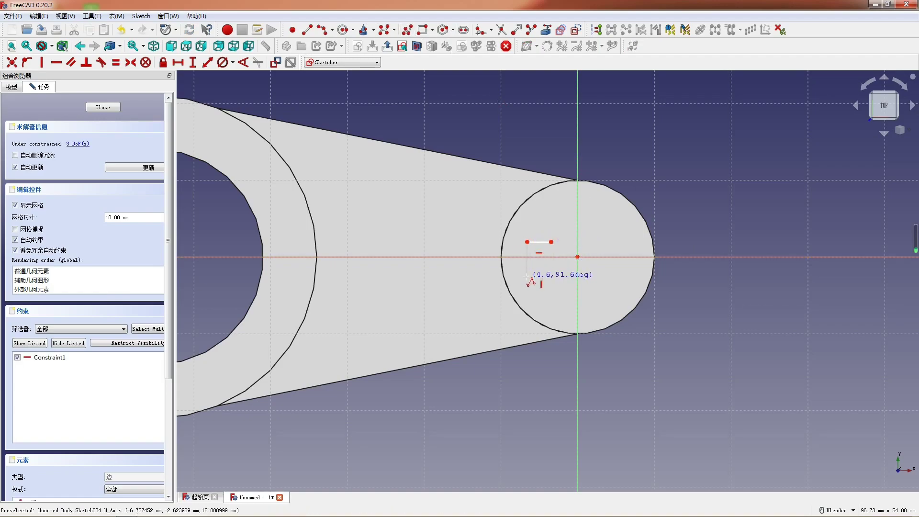
{"action": "left_click", "coordinate": [527, 276]}
{"action": "left_click", "coordinate": [549, 276]}
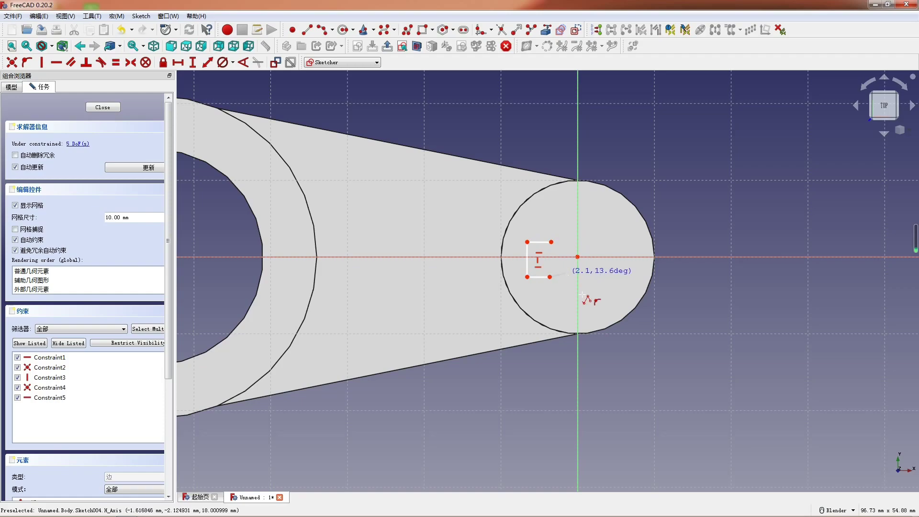
{"action": "key", "text": "m"}
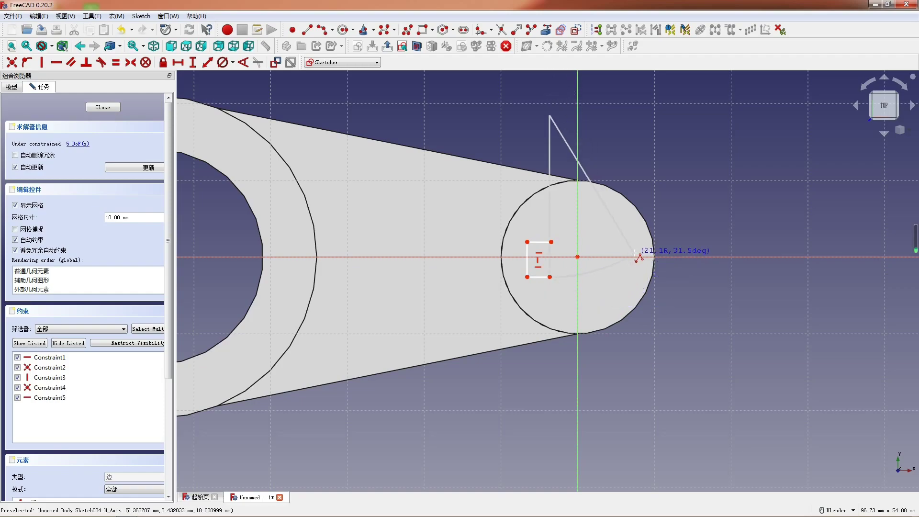
{"action": "left_click", "coordinate": [565, 227]}
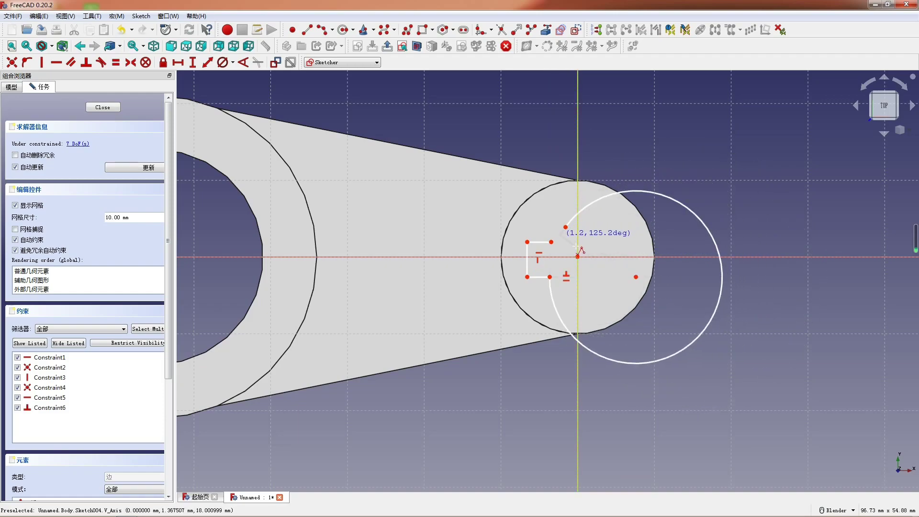
- End the polyline and delete the perpendicular constraint between the slot's lower line and the arc
{"action": "scroll", "coordinate": [569, 272], "scroll_direction": "up", "scroll_amount": 3}
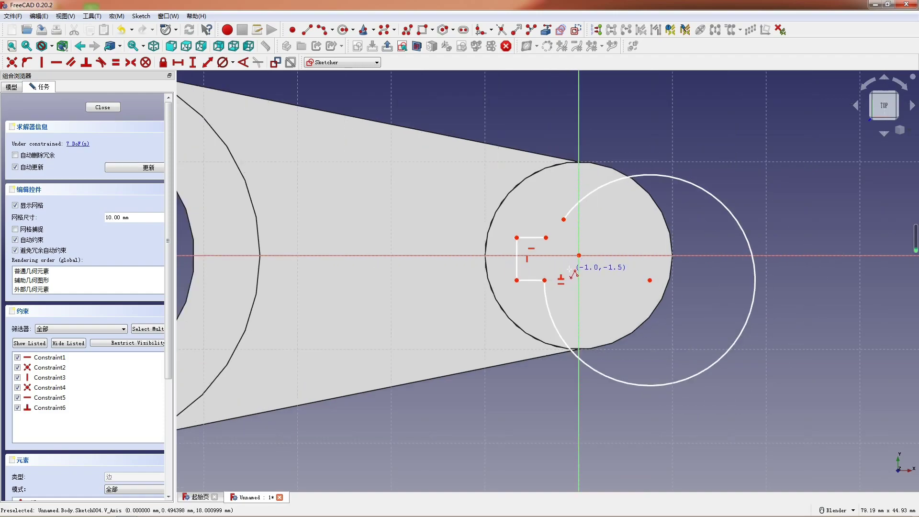
{"action": "right_click", "coordinate": [559, 288]}
{"action": "left_click", "coordinate": [551, 281]}
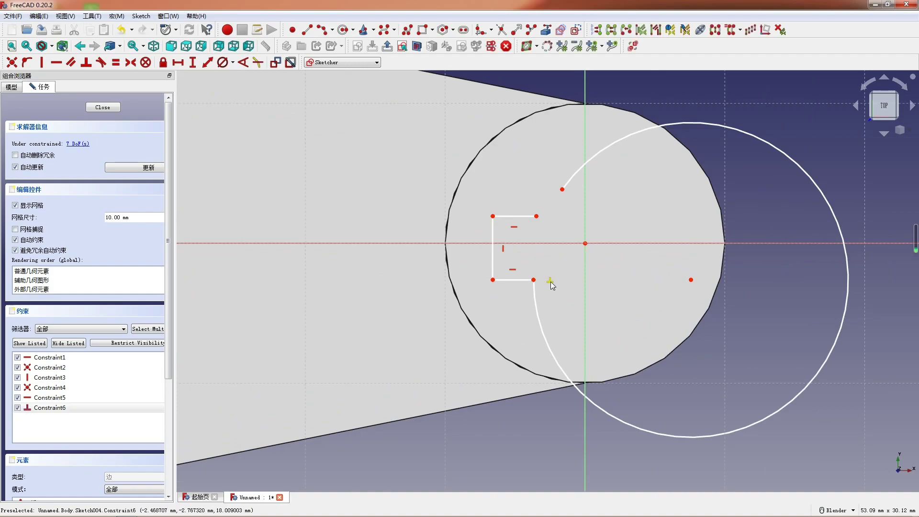
{"action": "key", "text": "Delete"}
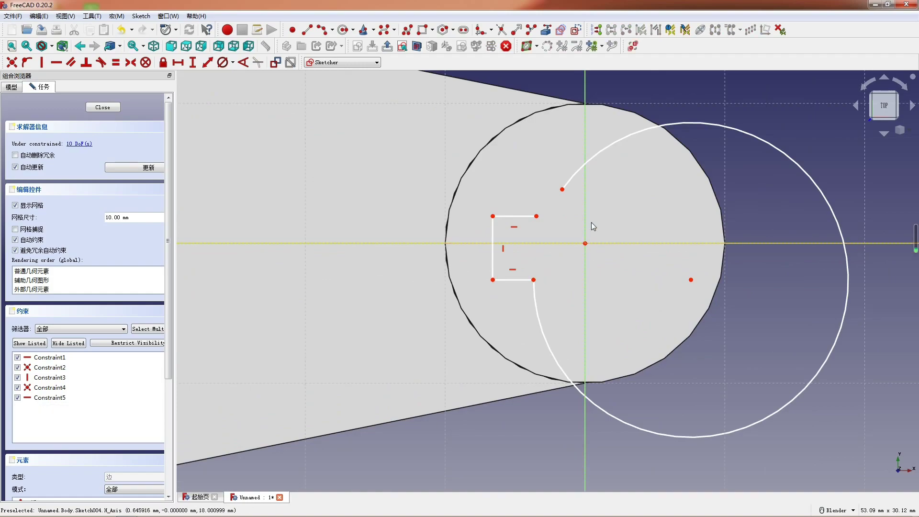
{"action": "left_click", "coordinate": [533, 280]}
{"action": "key", "text": "v"}
{"action": "key", "text": "ctrl+z"}
- Make both ends of the arc coincident with the open ends of the slot's lower and upper lines
{"action": "left_click_drag", "start_coordinate": [517, 266], "coordinate": [558, 287]}
{"action": "key", "text": "c"}
{"action": "left_click_drag", "start_coordinate": [505, 167], "coordinate": [577, 224]}
{"action": "key", "text": "c"}
{"action": "scroll", "coordinate": [535, 241], "scroll_direction": "down", "scroll_amount": 4}
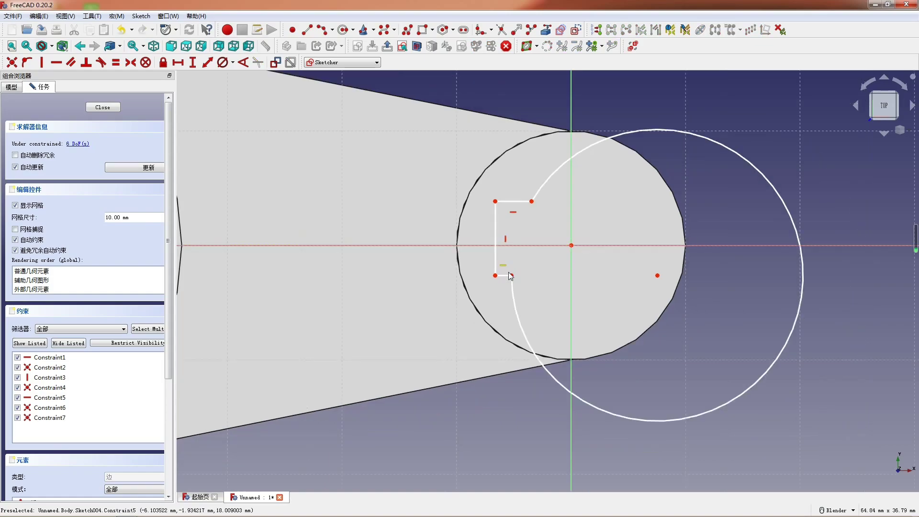
- Make the arc's centre point coincident with the sketch origin
{"action": "left_click_drag", "start_coordinate": [539, 233], "coordinate": [621, 271]}
{"action": "key", "text": "c"}
{"action": "scroll", "coordinate": [584, 251], "scroll_direction": "up", "scroll_amount": 2}
- Constrain the arc's diameter to 7.5 mm
{"action": "left_click", "coordinate": [585, 252]}
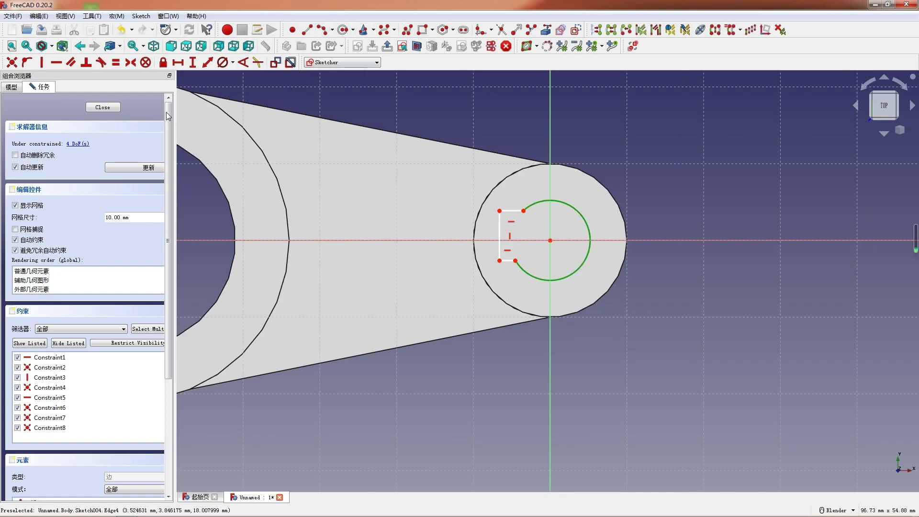
{"action": "left_click", "coordinate": [221, 64]}
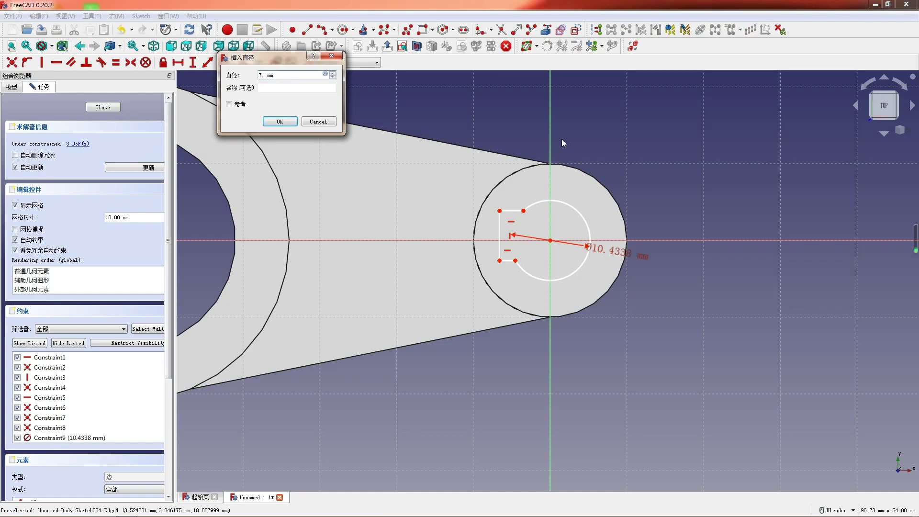
{"action": "type", "text": "7.5"}
{"action": "key", "text": "Return"}
{"action": "scroll", "coordinate": [545, 279], "scroll_direction": "up", "scroll_amount": 2}
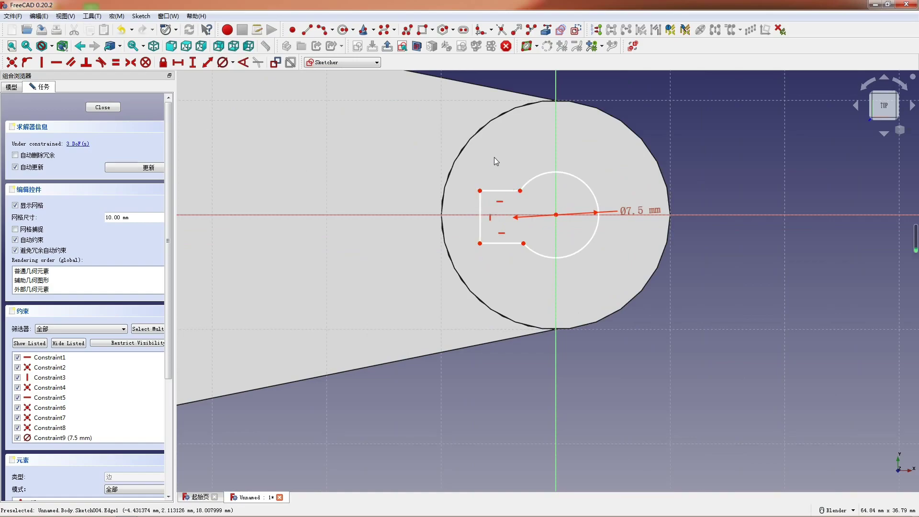
{"action": "left_click", "coordinate": [480, 233]}
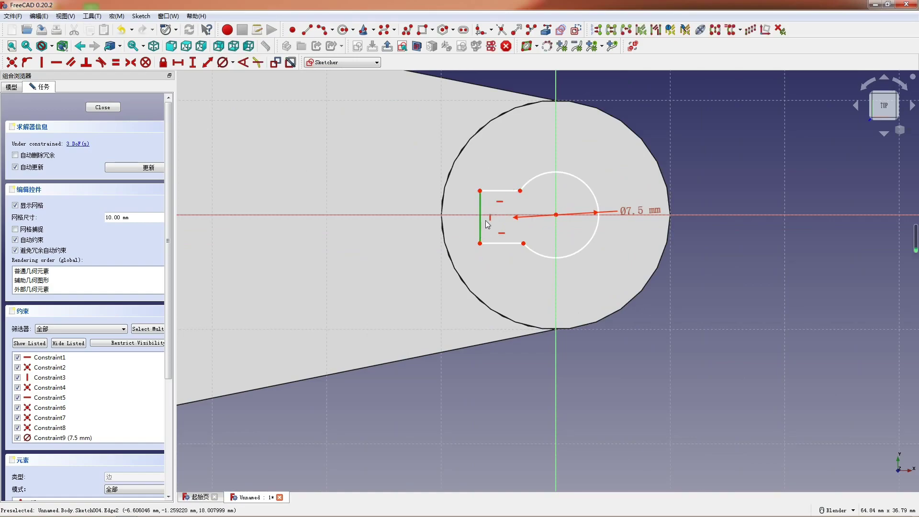
{"action": "key", "text": "i"}
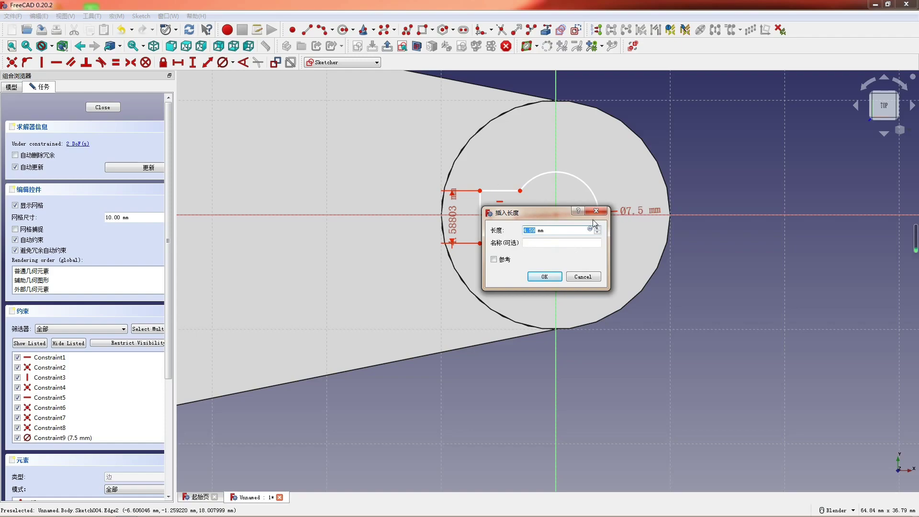
{"action": "key", "text": "Escape"}
- Constrain the vertical distance between the slot's upper outer corner and the origin to 1.5 mm
{"action": "left_click", "coordinate": [480, 191]}
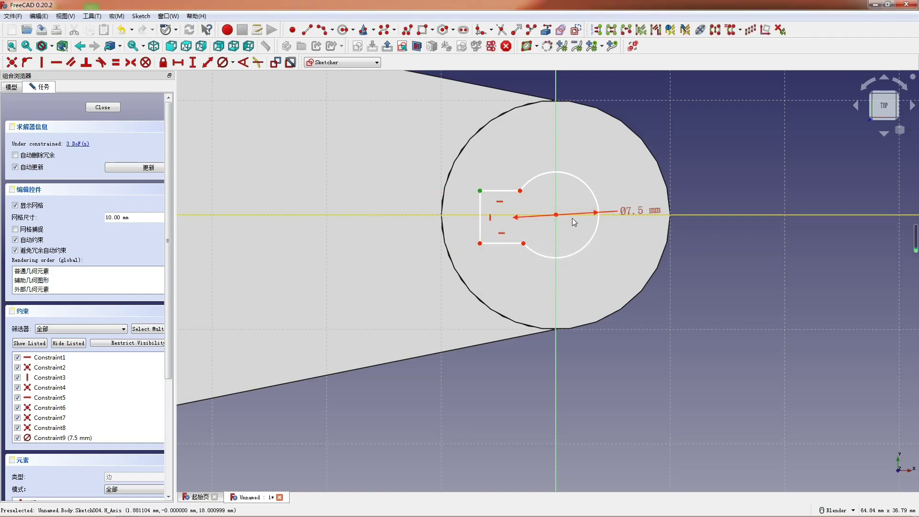
{"action": "left_click", "coordinate": [555, 216]}
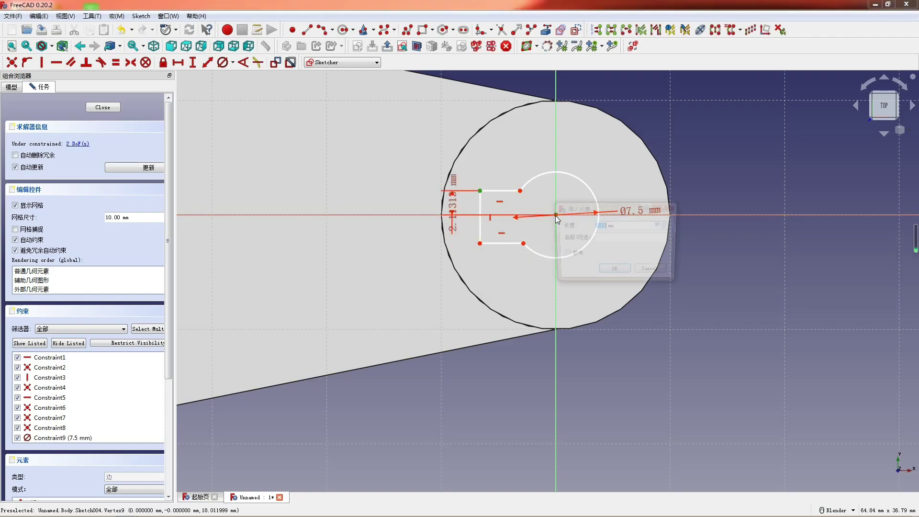
{"action": "key", "text": "i"}
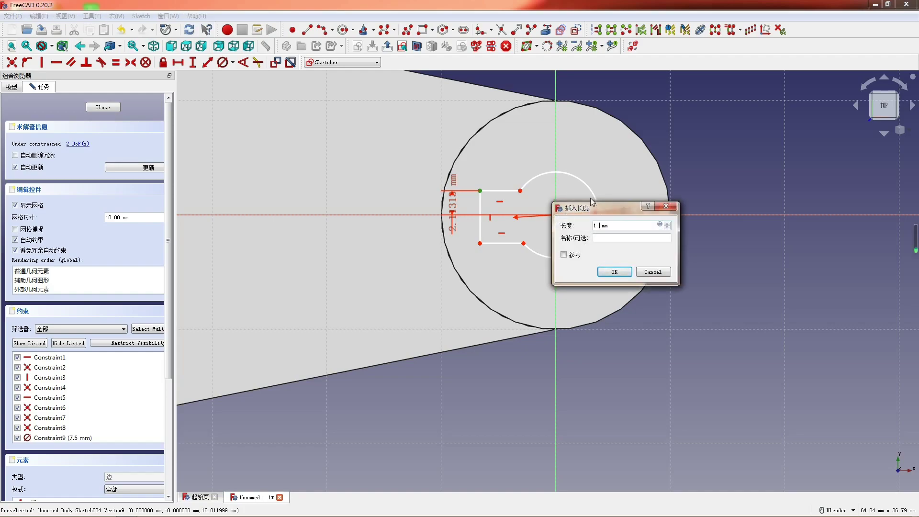
{"action": "type", "text": "1.5"}
{"action": "key", "text": "Return"}
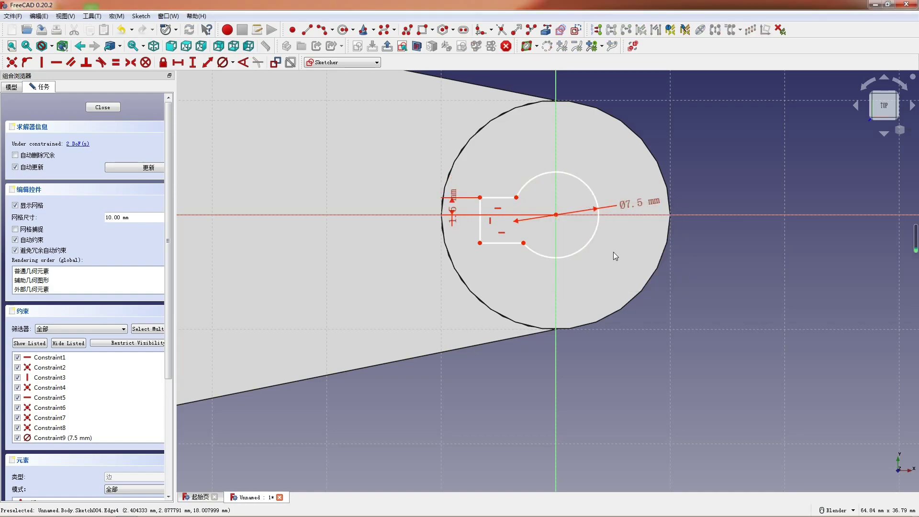
- Change the arc's diameter constraint to 11 mm
{"action": "scroll", "coordinate": [613, 252], "scroll_direction": "down", "scroll_amount": 2}
{"action": "scroll", "coordinate": [613, 252], "scroll_direction": "up", "scroll_amount": 2}
{"action": "double_click", "coordinate": [625, 205]}
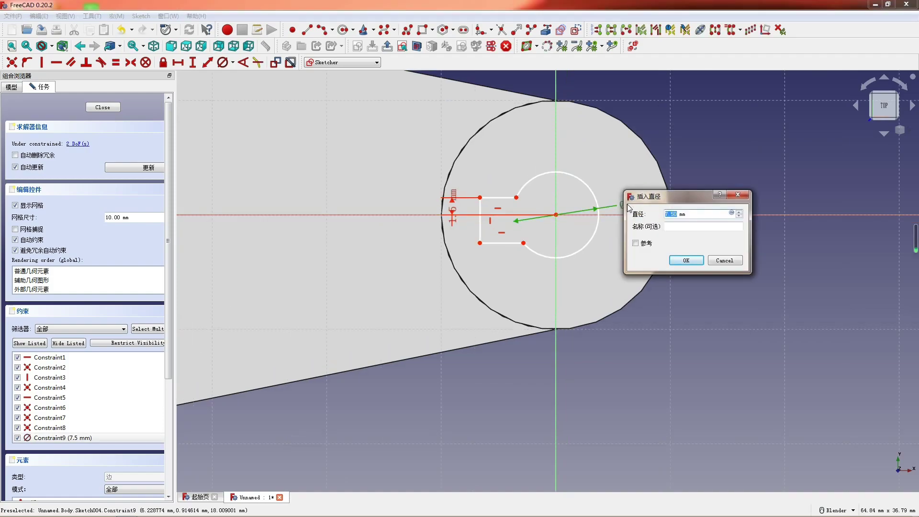
{"action": "key", "text": "Return"}
{"action": "scroll", "coordinate": [512, 182], "scroll_direction": "down", "scroll_amount": 1}
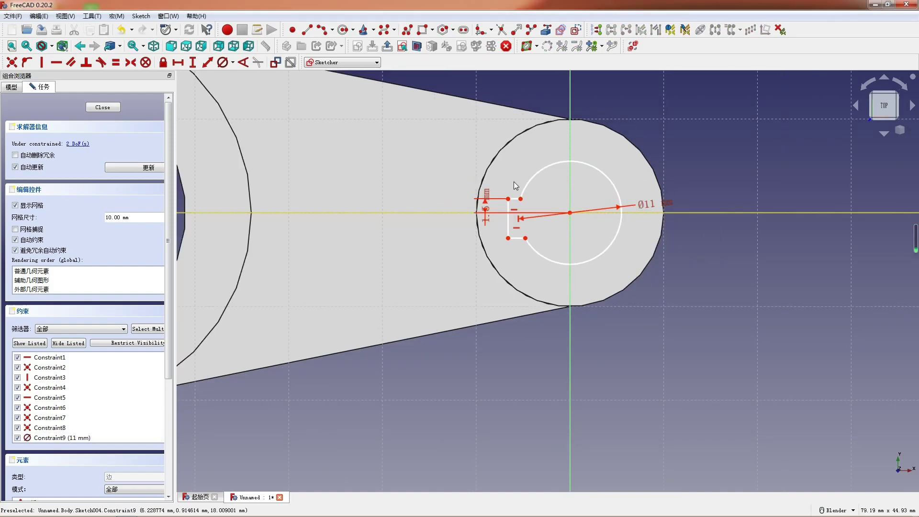
- Align the two points where the slot meets the arc with a vertical constraint
{"action": "scroll", "coordinate": [539, 187], "scroll_direction": "up", "scroll_amount": 3}
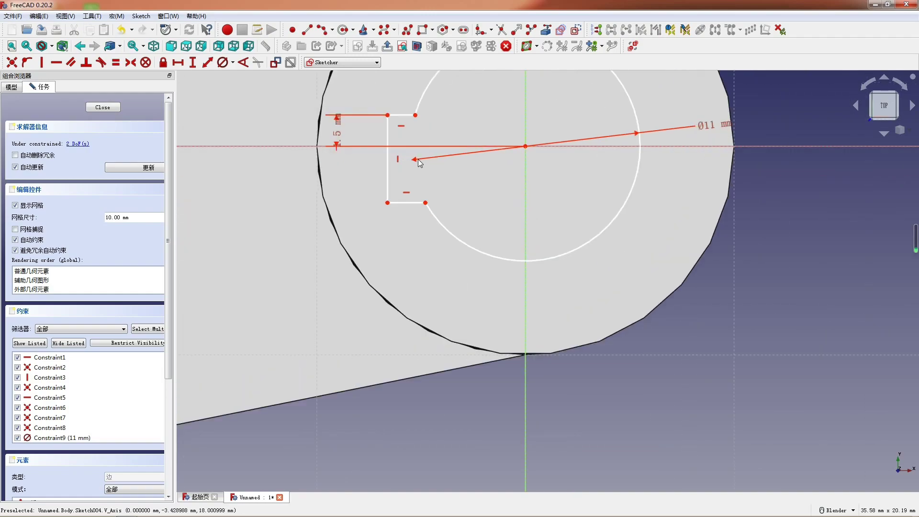
{"action": "left_click", "coordinate": [415, 115]}
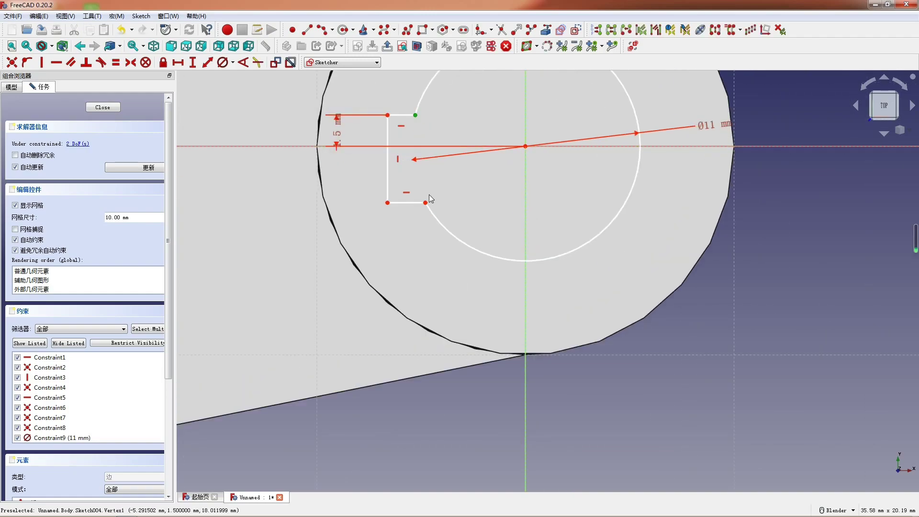
{"action": "left_click", "coordinate": [425, 202]}
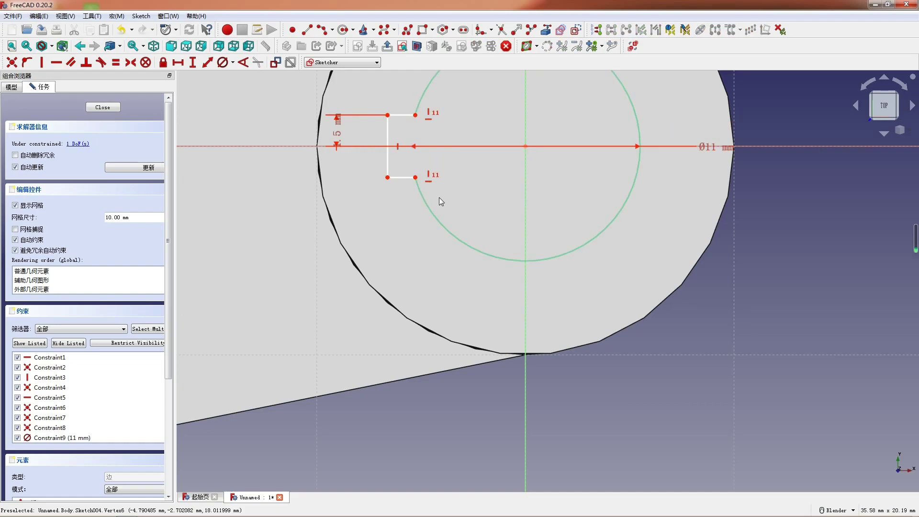
- Constrain the horizontal distance between the slot's upper outer corner and the origin to 7.5 mm
{"action": "left_click", "coordinate": [388, 115]}
{"action": "key", "text": "l"}
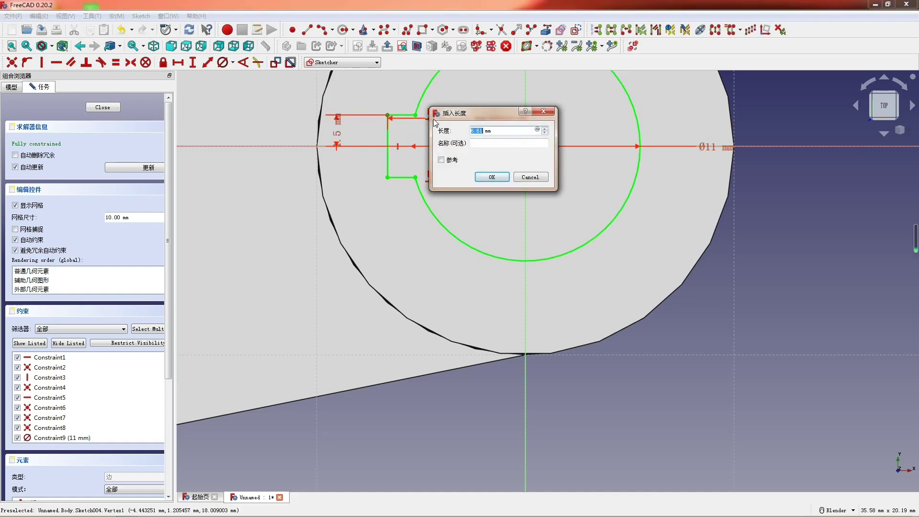
{"action": "key", "text": "Return"}
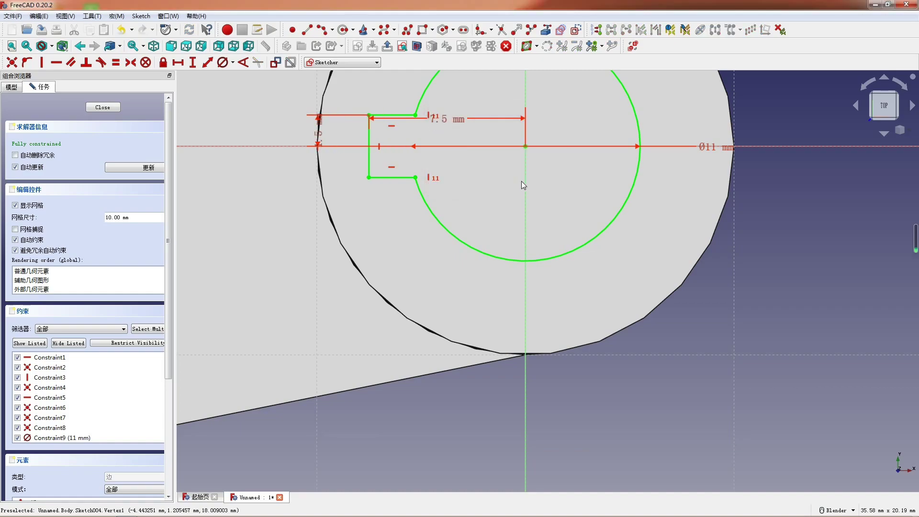
- Close the sketch and cut the keyed hole through the cylinder with a through-all Pocket
{"action": "scroll", "coordinate": [528, 205], "scroll_direction": "down", "scroll_amount": 5}
{"action": "left_click", "coordinate": [103, 107]}
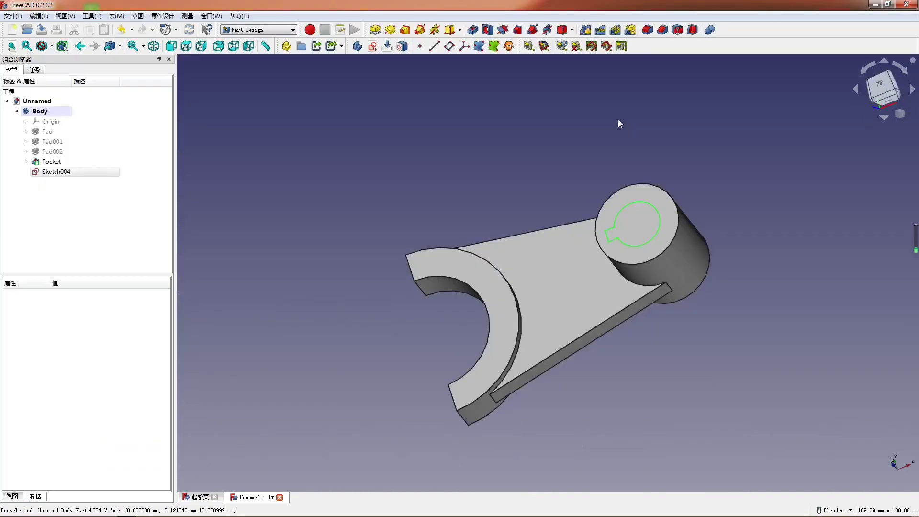
{"action": "left_click", "coordinate": [472, 30]}
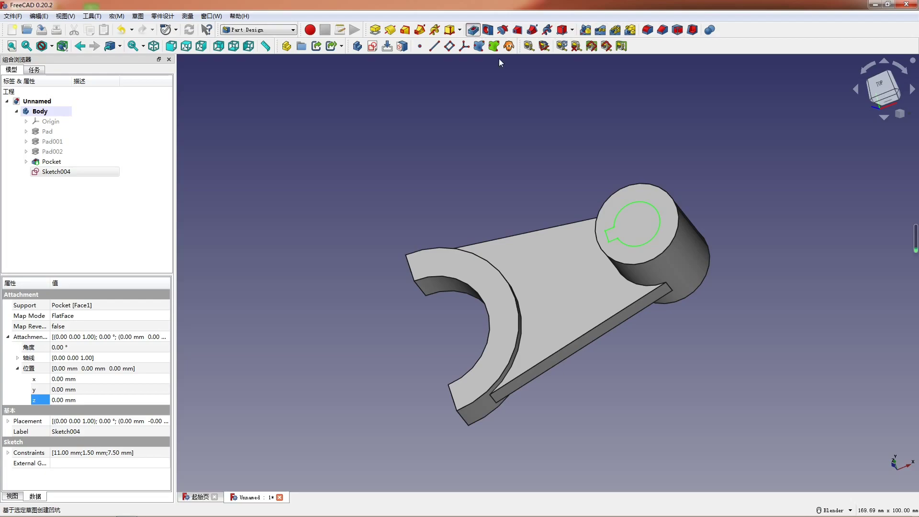
{"action": "left_click", "coordinate": [99, 126]}
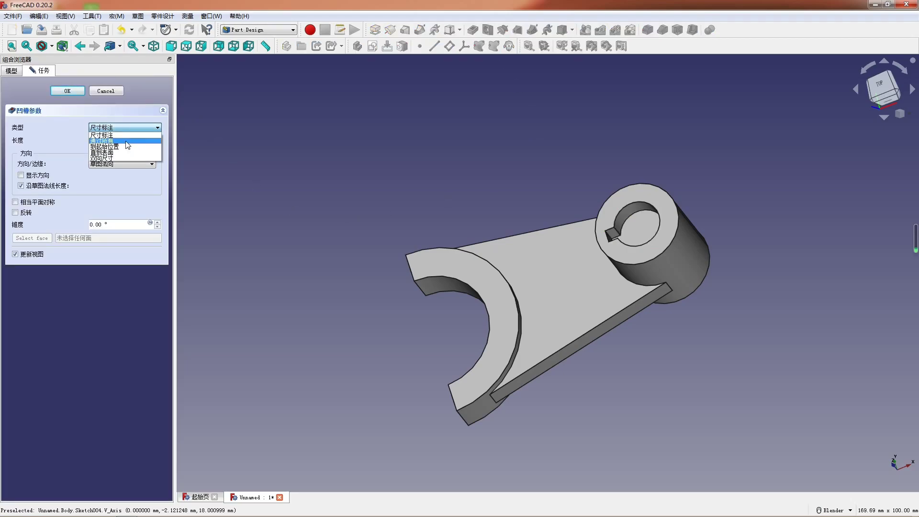
{"action": "left_click", "coordinate": [102, 136]}
{"action": "left_click", "coordinate": [67, 91]}
- Examine the finished part in the isometric and front views
{"action": "key", "text": "0"}
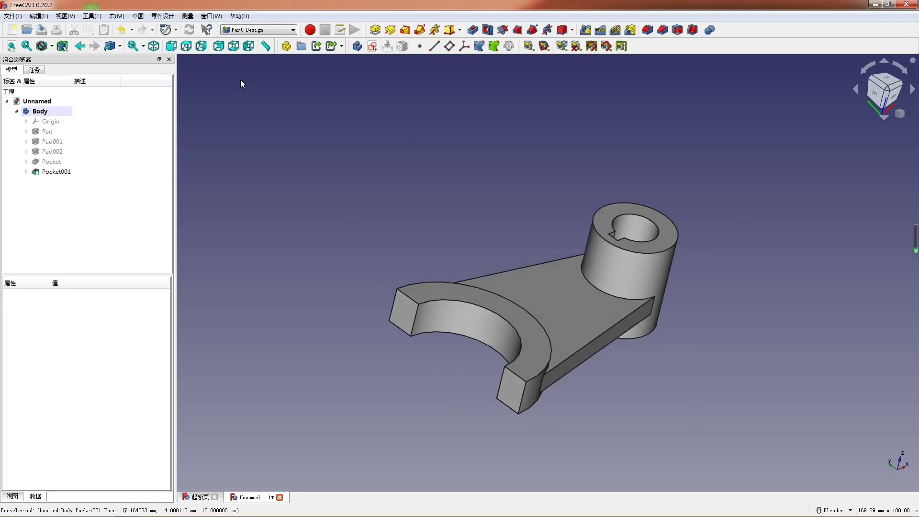
{"action": "left_click", "coordinate": [170, 46]}
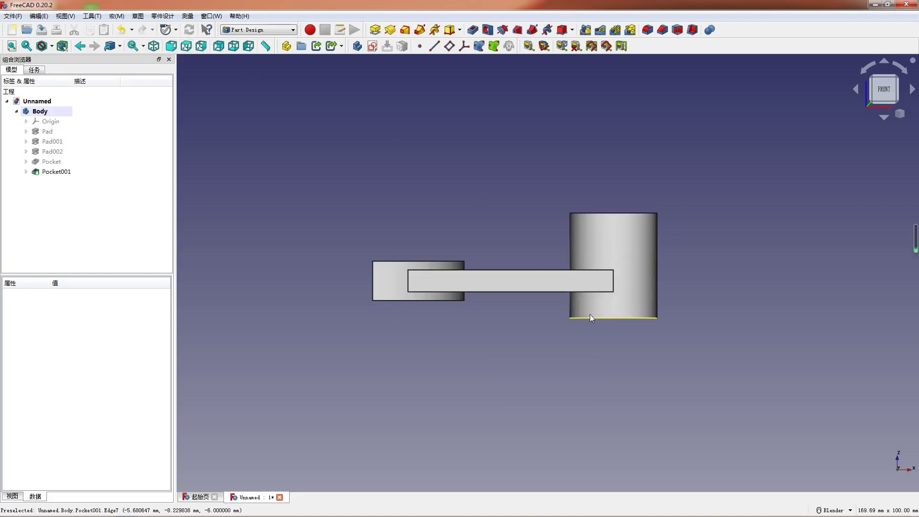
{"action": "scroll", "coordinate": [242, 200], "scroll_direction": "up", "scroll_amount": 3}
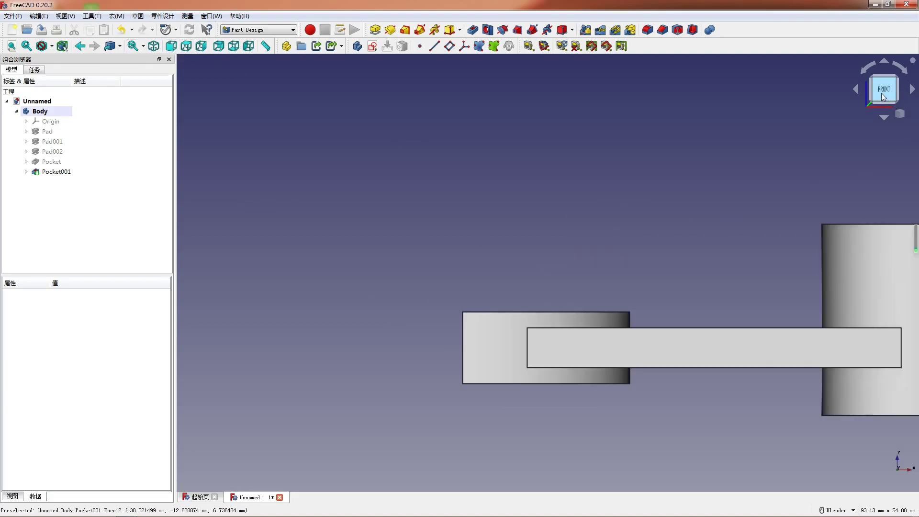
{"action": "scroll", "coordinate": [385, 192], "scroll_direction": "down", "scroll_amount": 3}
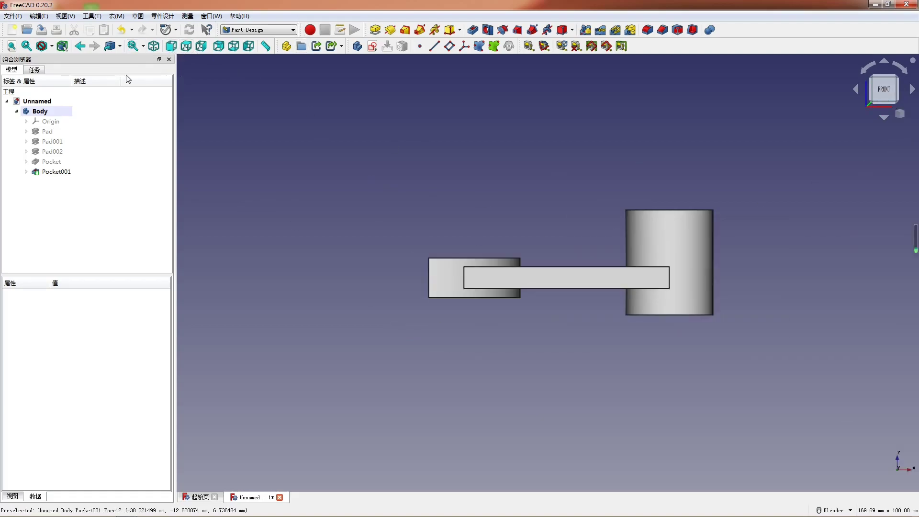
- Switch the model display to wireframe and start a new sketch on the XZ plane
{"action": "left_click", "coordinate": [51, 46]}
{"action": "left_click", "coordinate": [57, 89]}
{"action": "scroll", "coordinate": [673, 288], "scroll_direction": "up", "scroll_amount": 3}
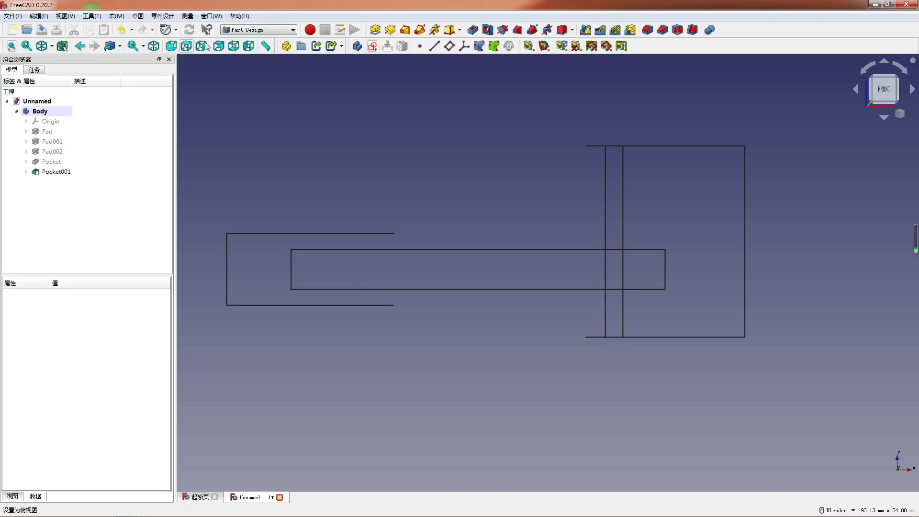
{"action": "left_click", "coordinate": [339, 29]}
{"action": "left_click", "coordinate": [432, 134]}
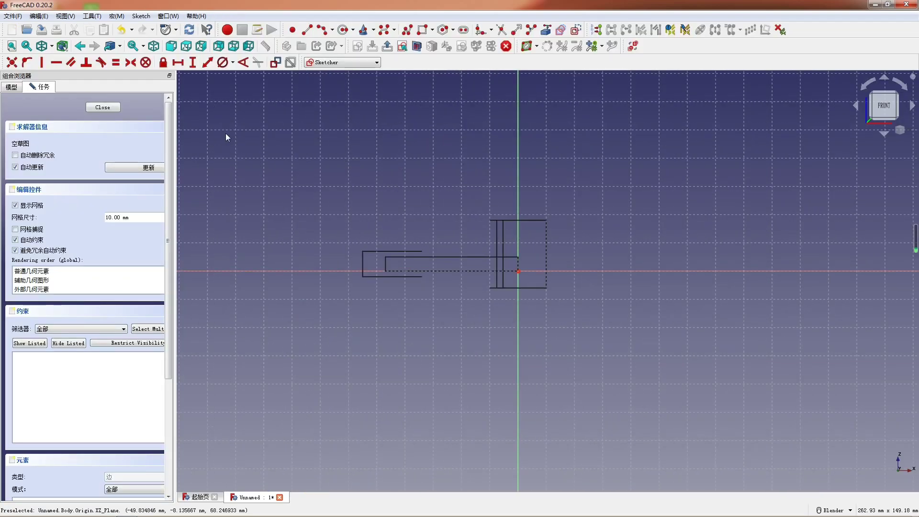
- Set the new sketch's attachment offset position to 5 mm in Y and 1 mm in Z
{"action": "left_click", "coordinate": [9, 87]}
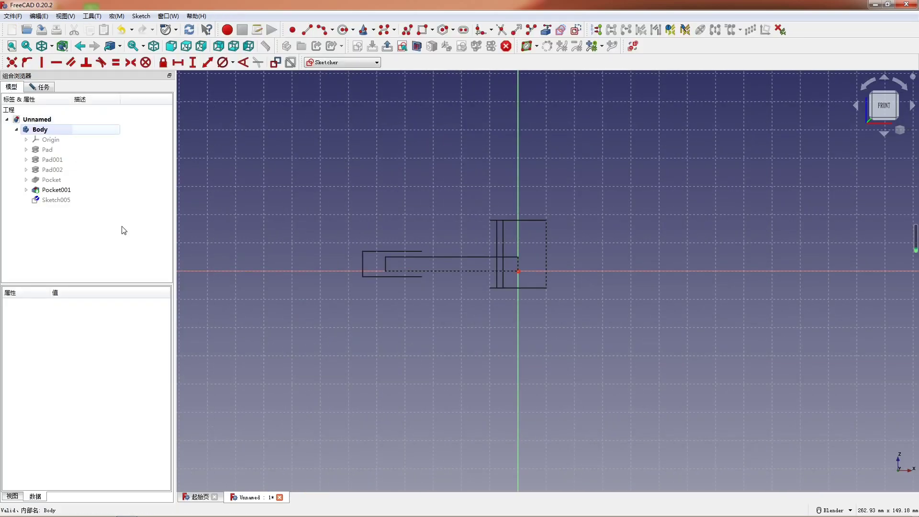
{"action": "left_click", "coordinate": [64, 199]}
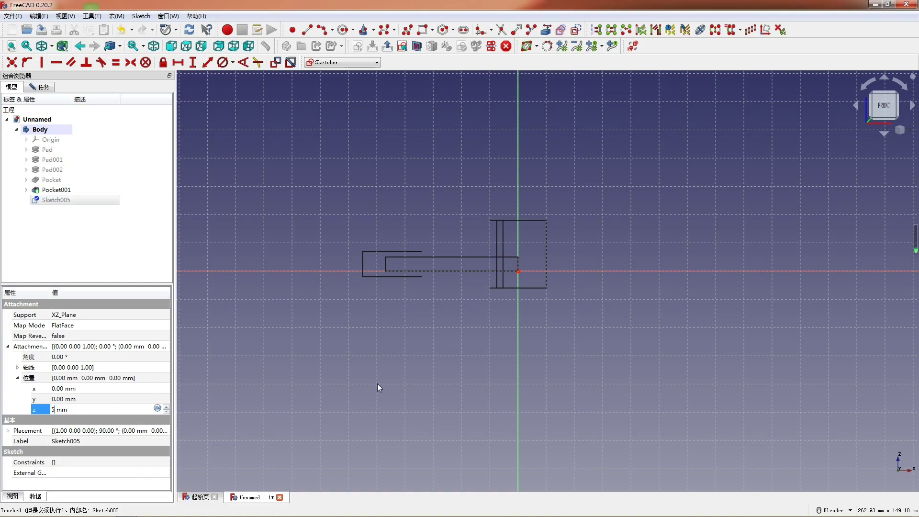
{"action": "type", "text": "1"}
{"action": "left_click", "coordinate": [116, 390]}
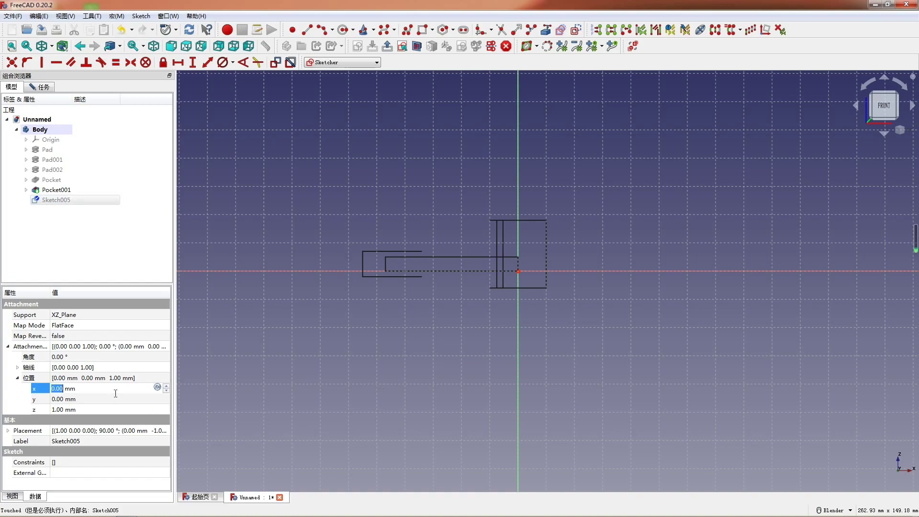
{"action": "left_click", "coordinate": [112, 401]}
{"action": "type", "text": "5"}
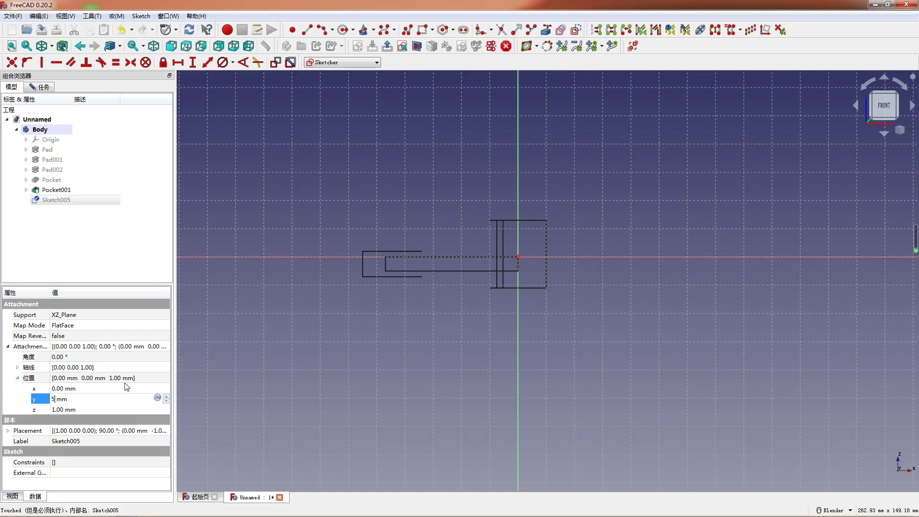
{"action": "key", "text": "Return"}
- Sketch a closed four-sided rib profile about 25 mm long and 11 mm high above the plate, sloping up toward the cylinder
{"action": "scroll", "coordinate": [520, 266], "scroll_direction": "up", "scroll_amount": 4}
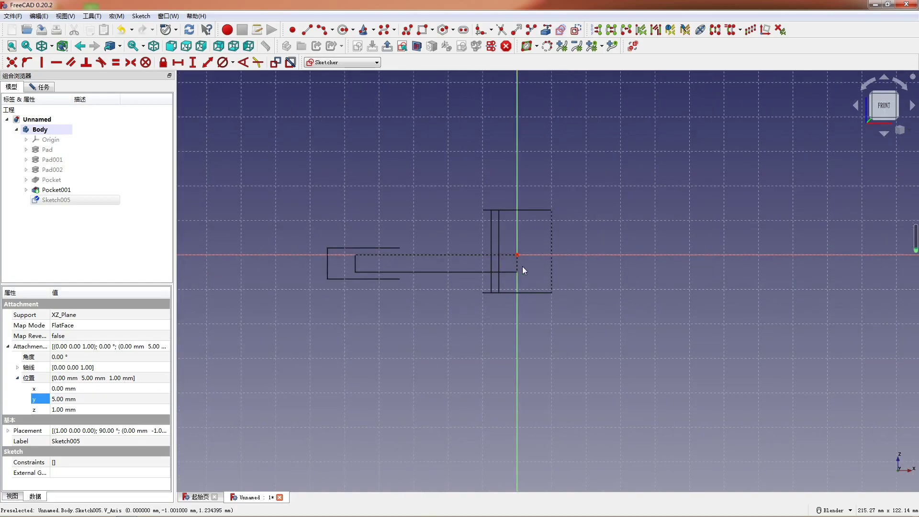
{"action": "scroll", "coordinate": [593, 268], "scroll_direction": "down", "scroll_amount": 4}
{"action": "scroll", "coordinate": [497, 271], "scroll_direction": "up", "scroll_amount": 3}
{"action": "left_click", "coordinate": [407, 30]}
{"action": "left_click", "coordinate": [567, 190]}
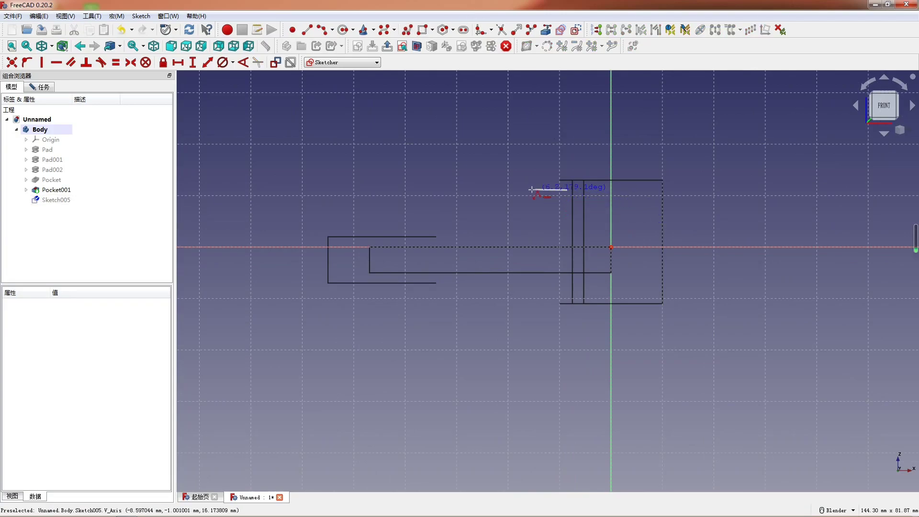
{"action": "left_click", "coordinate": [538, 190]}
{"action": "left_click", "coordinate": [439, 244]}
{"action": "left_click", "coordinate": [567, 245]}
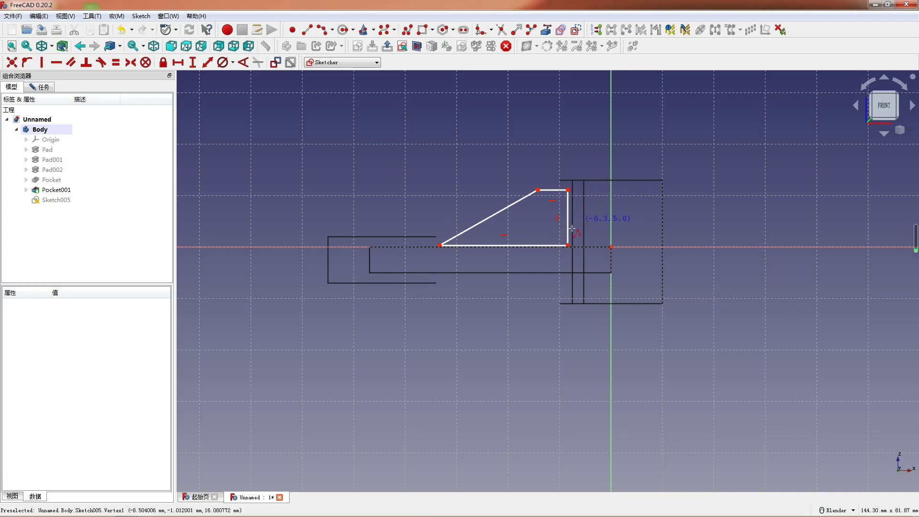
- Constrain the length of the rib profile's vertical edge to 13 mm
{"action": "scroll", "coordinate": [539, 218], "scroll_direction": "up", "scroll_amount": 2}
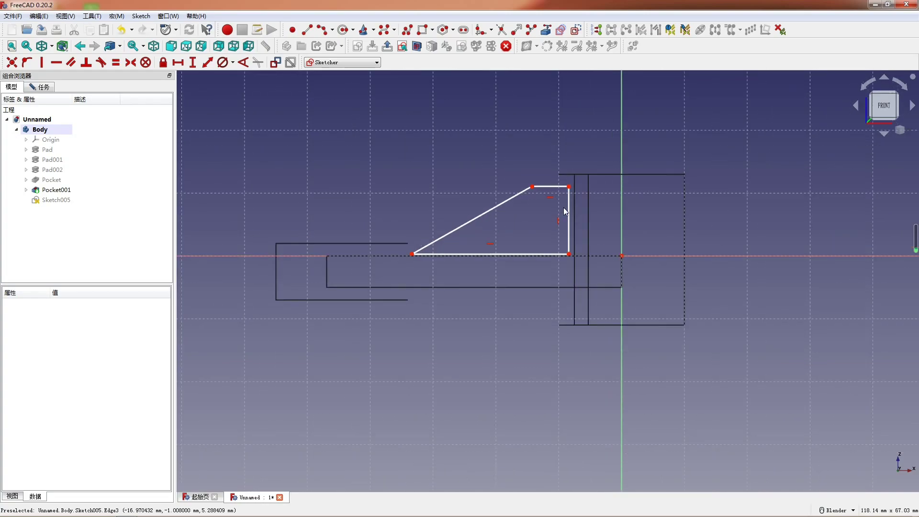
{"action": "scroll", "coordinate": [560, 214], "scroll_direction": "up", "scroll_amount": 1}
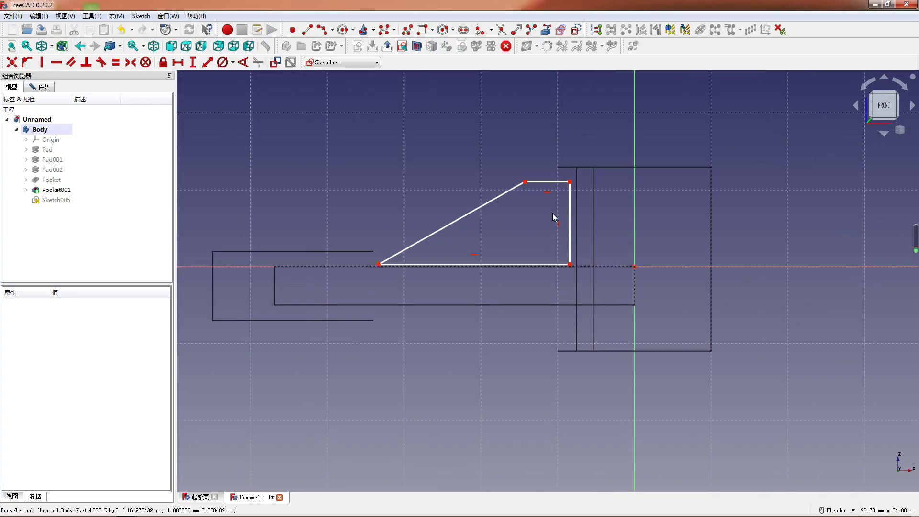
{"action": "left_click", "coordinate": [541, 183]}
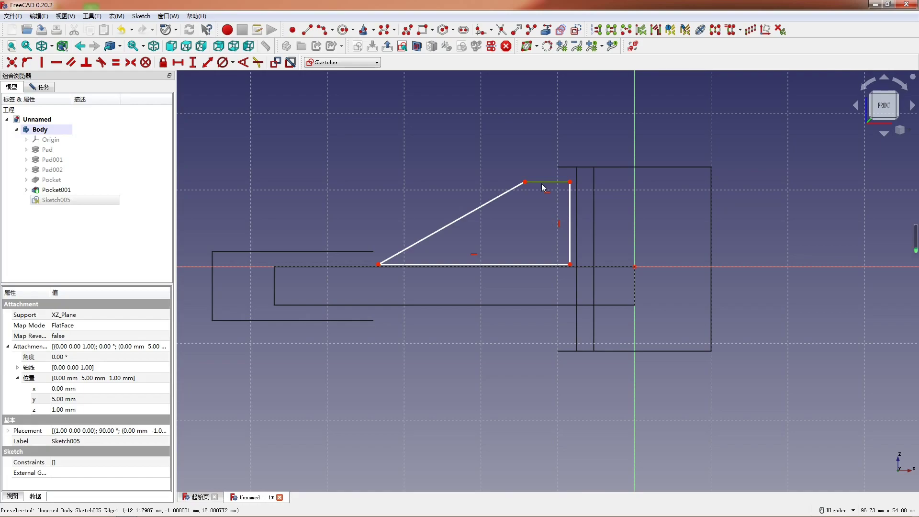
{"action": "left_click", "coordinate": [589, 208]}
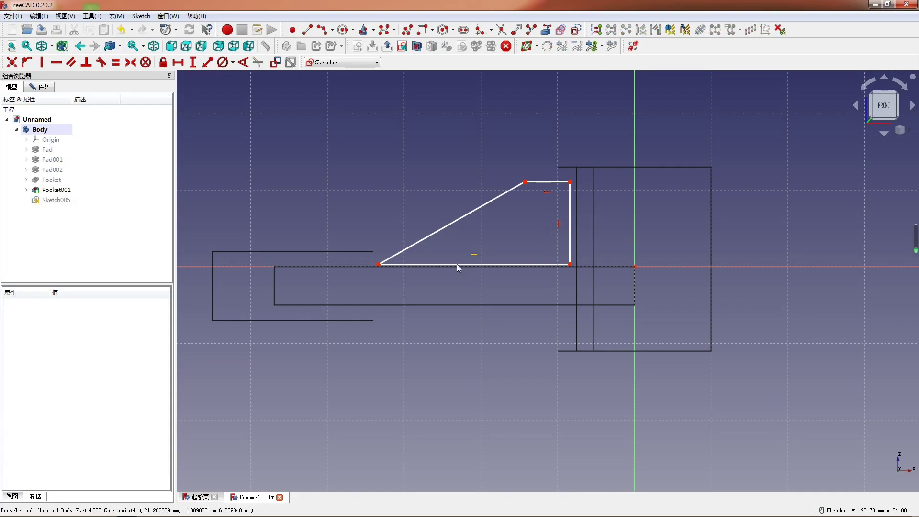
{"action": "scroll", "coordinate": [477, 276], "scroll_direction": "up", "scroll_amount": 2}
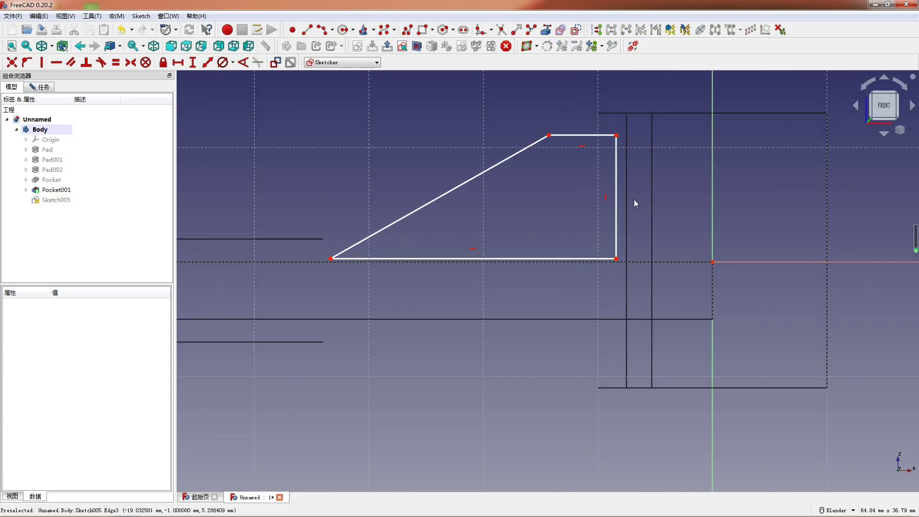
{"action": "left_click", "coordinate": [610, 219]}
{"action": "type", "text": "i13"}
- Constrain the rib profile's lower corner nearest the cylinder to lie on the horizontal axis
{"action": "scroll", "coordinate": [587, 218], "scroll_direction": "down", "scroll_amount": 2}
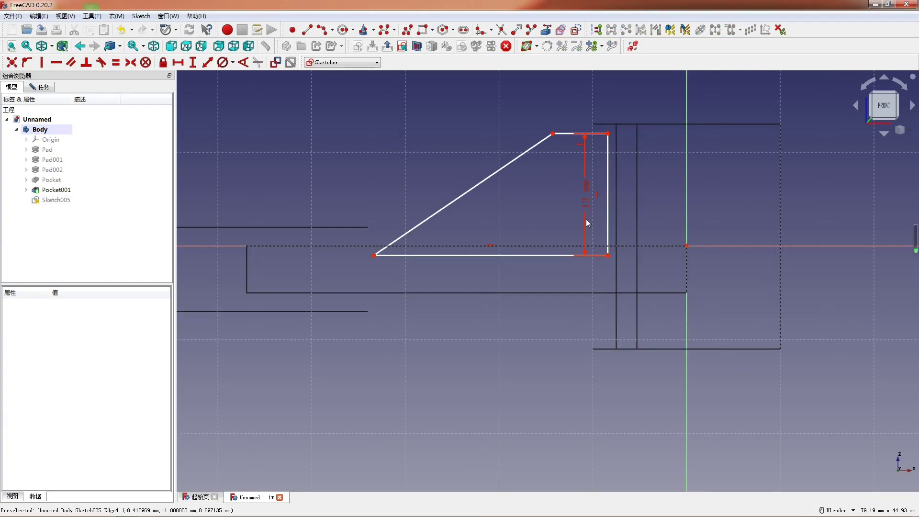
{"action": "left_click", "coordinate": [603, 245]}
{"action": "left_click", "coordinate": [602, 247]}
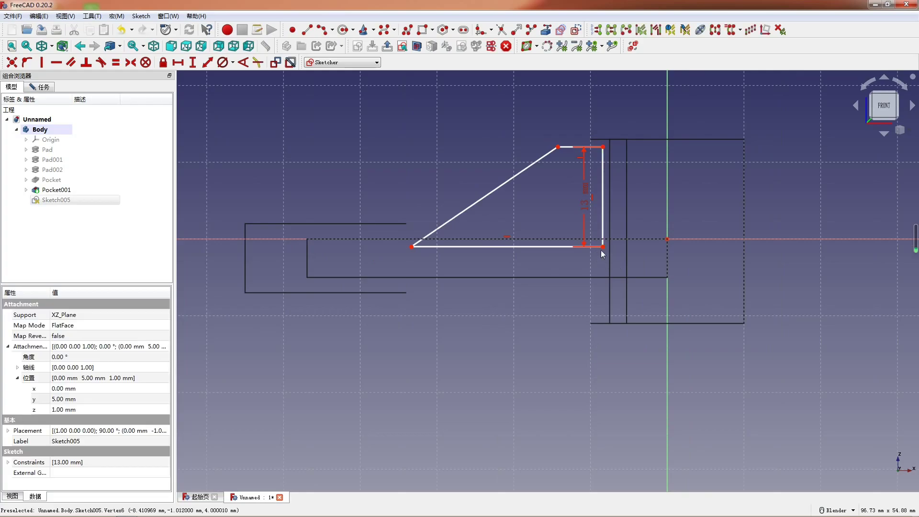
{"action": "left_click", "coordinate": [601, 247]}
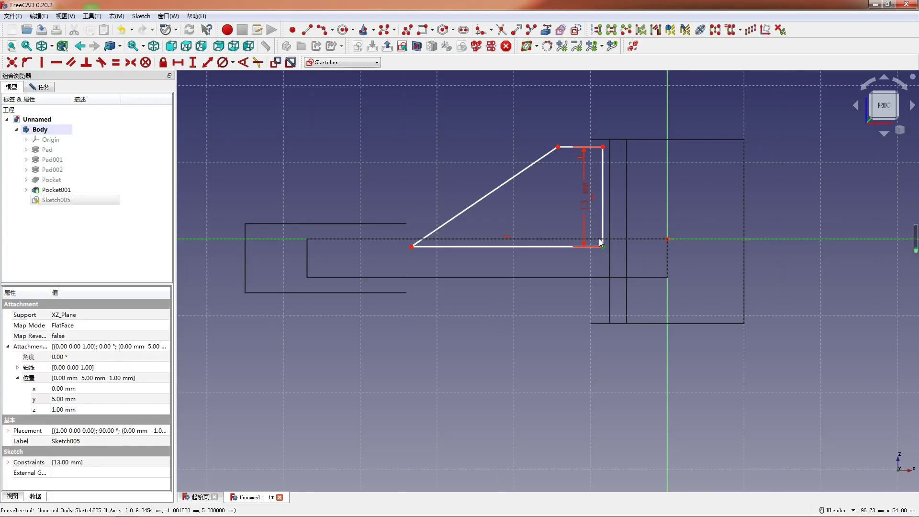
{"action": "left_click", "coordinate": [600, 240]}
{"action": "key", "text": "o"}
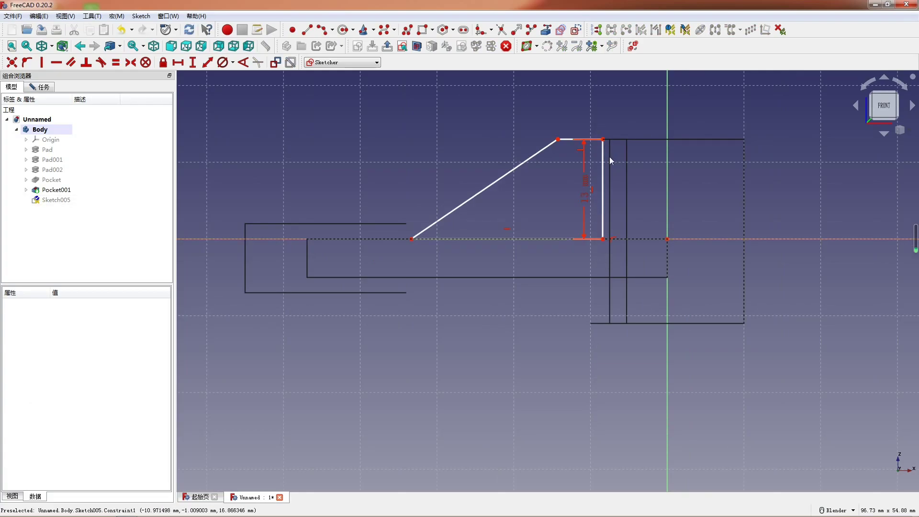
- Reference the cylinder's far vertical edge in the sketch as external geometry
{"action": "scroll", "coordinate": [610, 157], "scroll_direction": "up", "scroll_amount": 1}
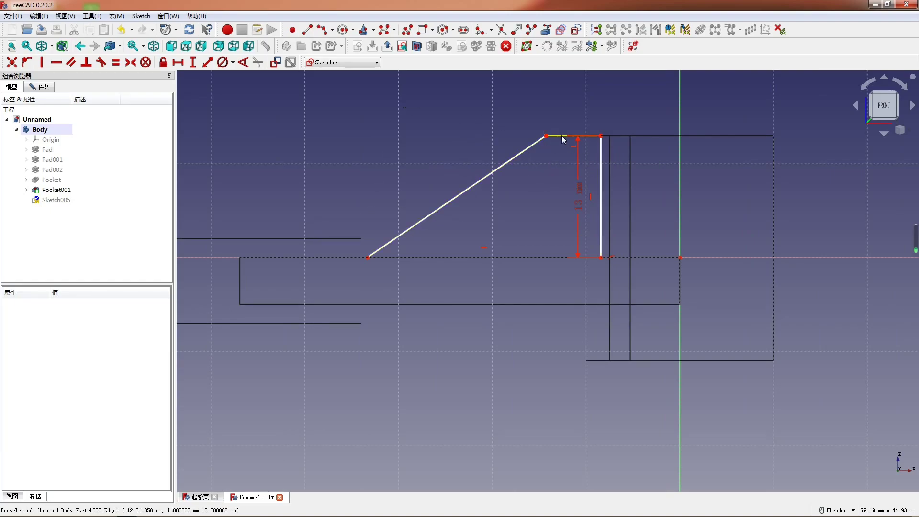
{"action": "left_click", "coordinate": [545, 136]}
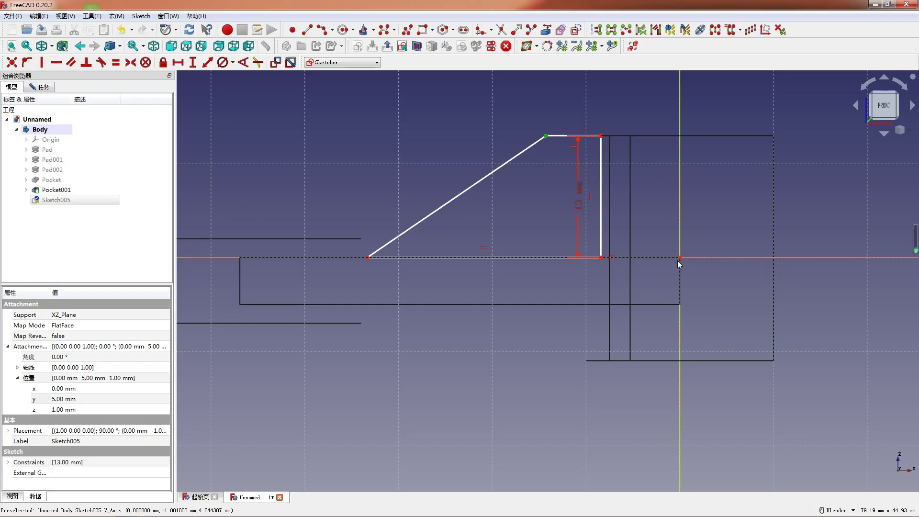
{"action": "scroll", "coordinate": [593, 264], "scroll_direction": "down", "scroll_amount": 2}
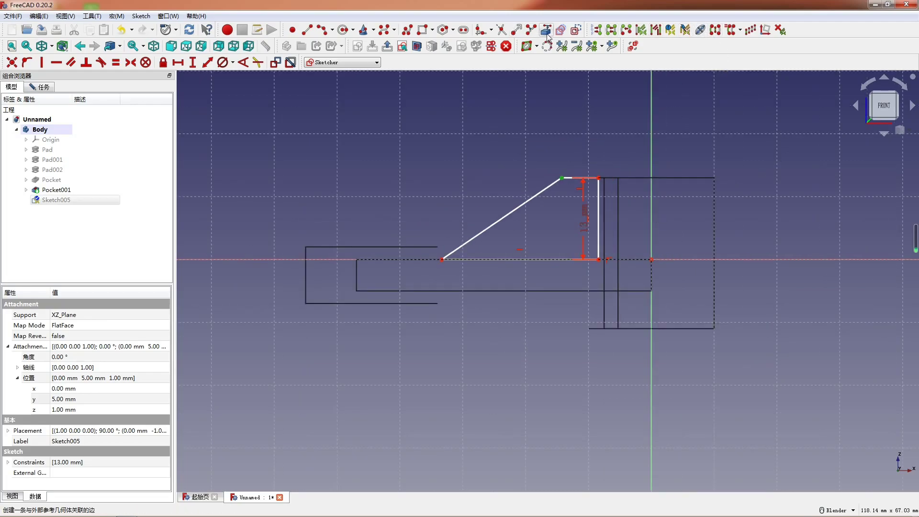
{"action": "left_click", "coordinate": [561, 31]}
{"action": "scroll", "coordinate": [762, 206], "scroll_direction": "up", "scroll_amount": 2}
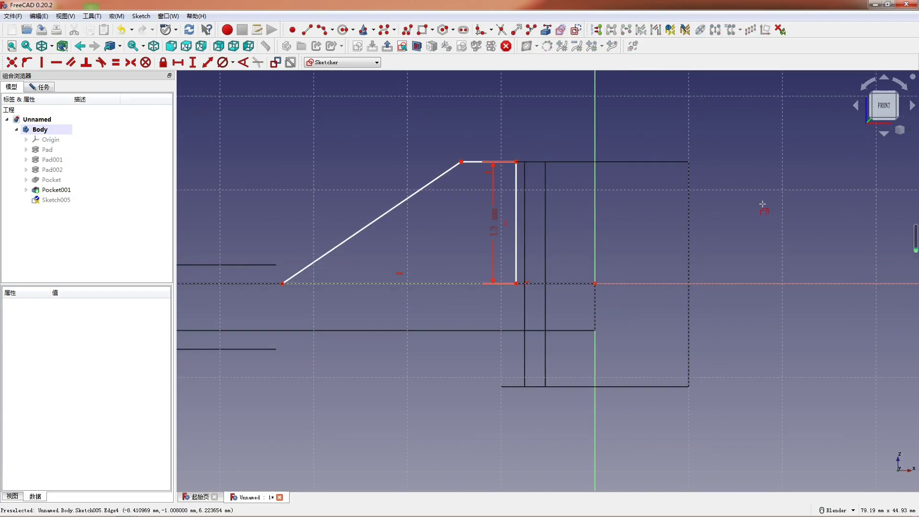
{"action": "left_click", "coordinate": [689, 197]}
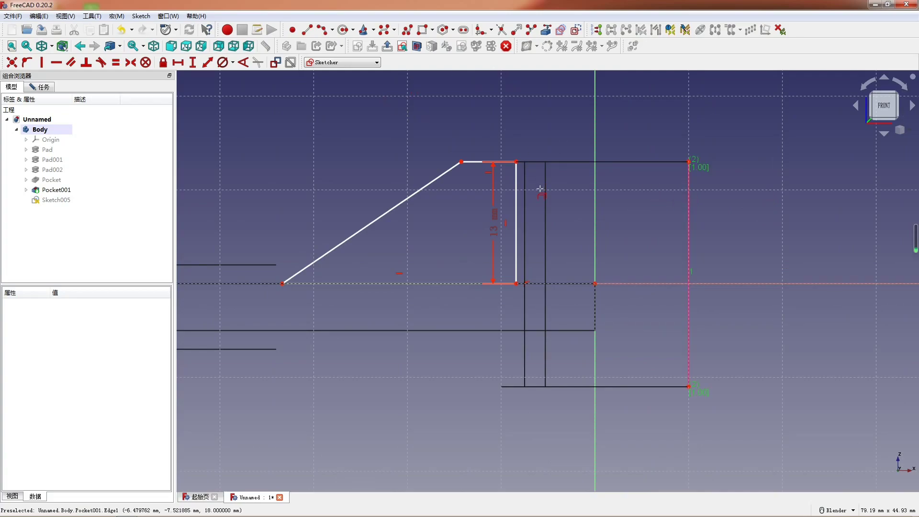
- Constrain the horizontal distance between the top of the rib's slope and the cylinder's referenced far edge to 22 mm
{"action": "left_click", "coordinate": [462, 162]}
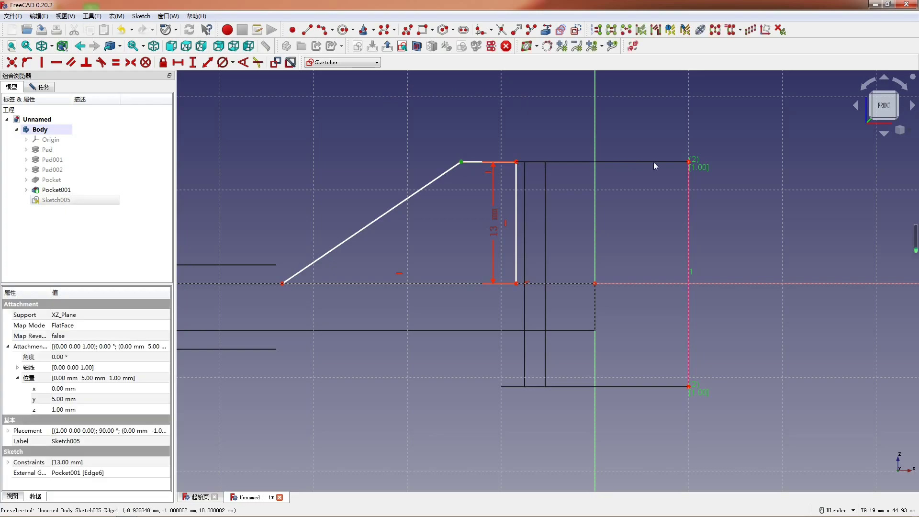
{"action": "left_click", "coordinate": [688, 162]}
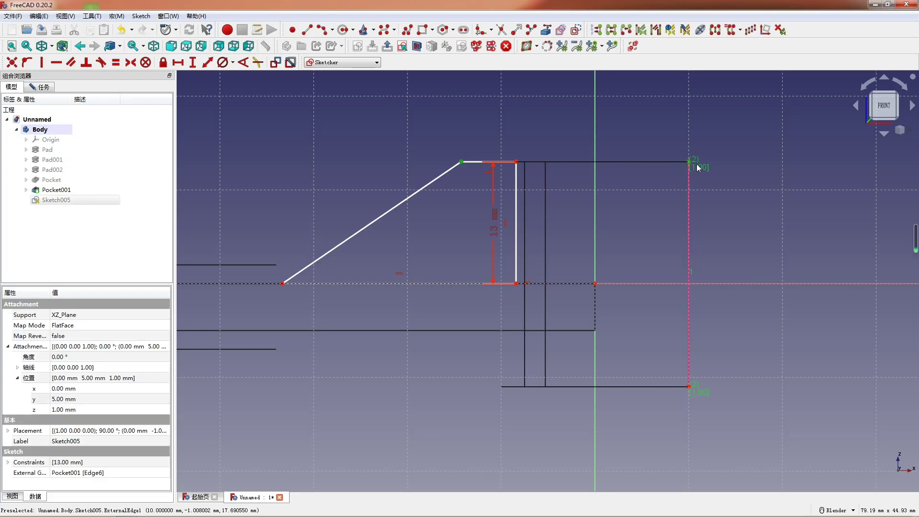
{"action": "type", "text": "l22"}
{"action": "key", "text": "Return"}
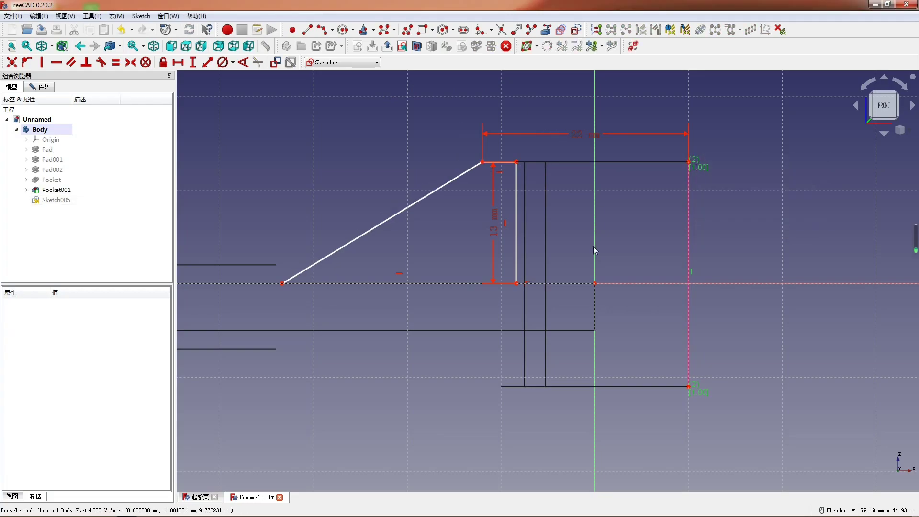
- Reference the half-ring's outer vertical edge in the sketch as external geometry
{"action": "scroll", "coordinate": [593, 246], "scroll_direction": "down", "scroll_amount": 2}
{"action": "scroll", "coordinate": [523, 279], "scroll_direction": "up", "scroll_amount": 2}
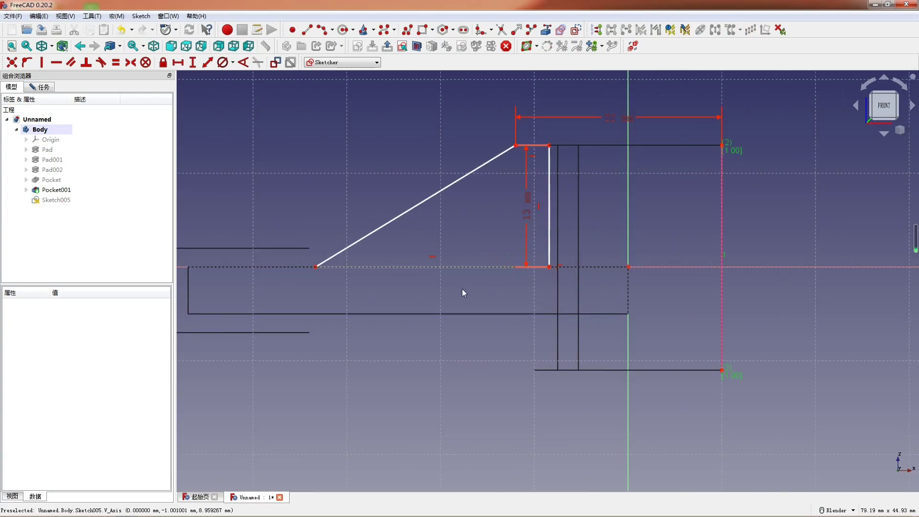
{"action": "scroll", "coordinate": [462, 288], "scroll_direction": "up", "scroll_amount": 1}
{"action": "scroll", "coordinate": [612, 295], "scroll_direction": "down", "scroll_amount": 3}
{"action": "scroll", "coordinate": [433, 304], "scroll_direction": "up", "scroll_amount": 2}
{"action": "scroll", "coordinate": [605, 302], "scroll_direction": "down", "scroll_amount": 2}
{"action": "scroll", "coordinate": [510, 300], "scroll_direction": "up", "scroll_amount": 2}
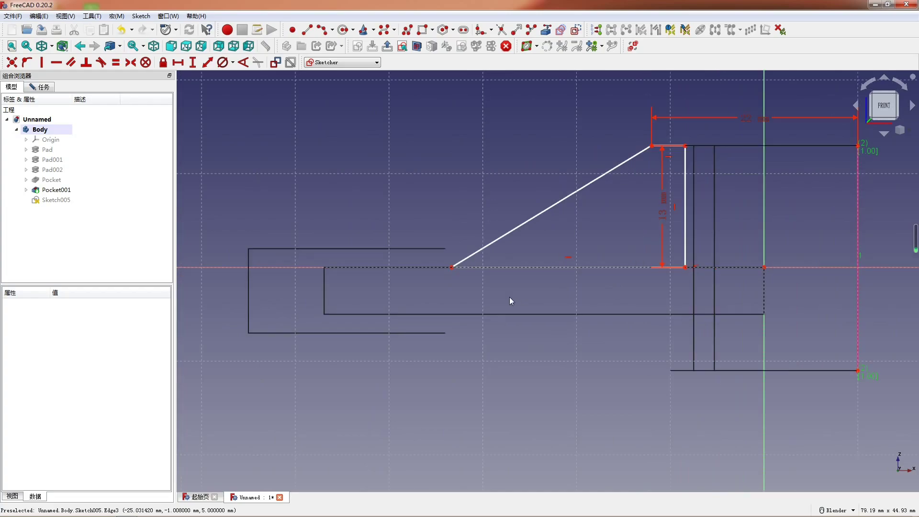
{"action": "left_click", "coordinate": [545, 29]}
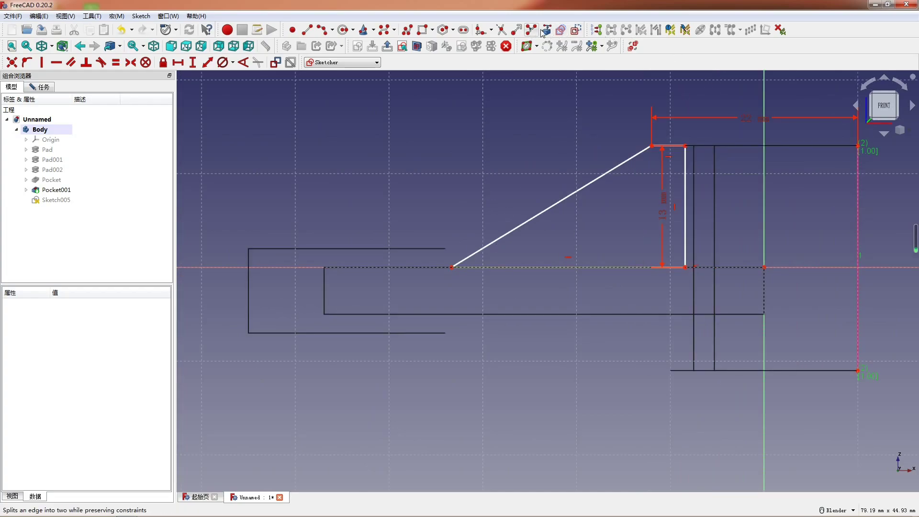
{"action": "left_click", "coordinate": [247, 292]}
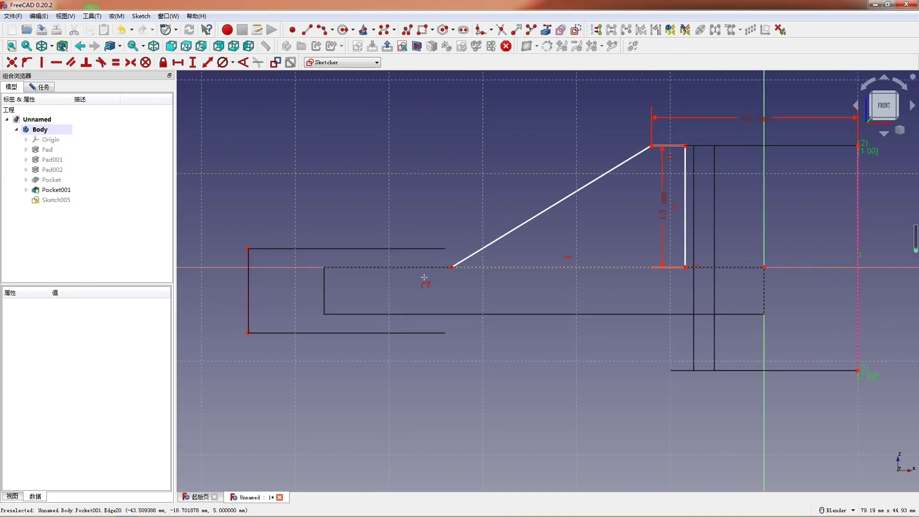
- Constrain the horizontal distance between the half-ring's referenced edge and the lower tip of the rib's slope to 25 mm
{"action": "left_click", "coordinate": [248, 249]}
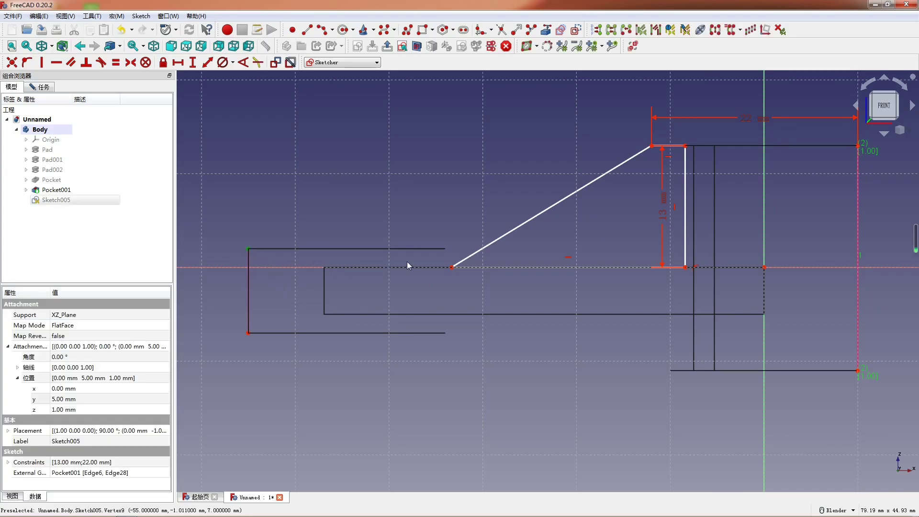
{"action": "left_click", "coordinate": [451, 267]}
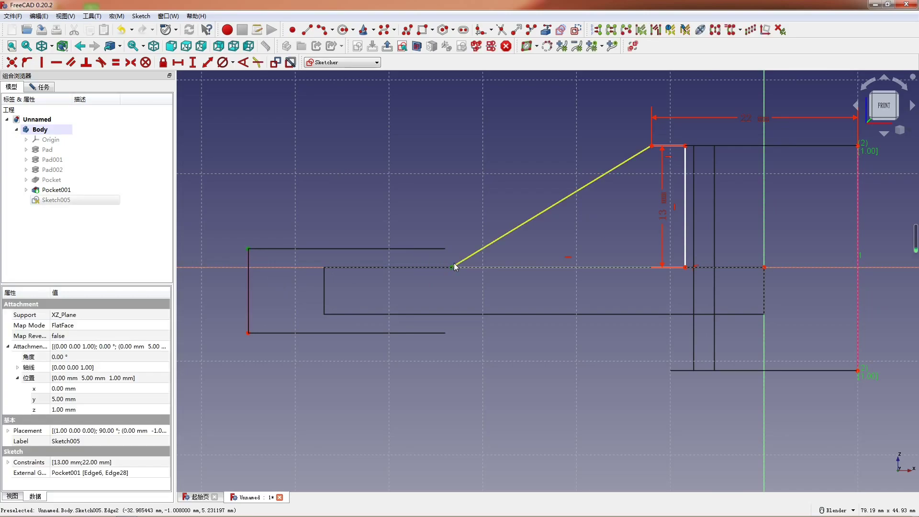
{"action": "type", "text": "l"}
{"action": "type", "text": "25"}
{"action": "key", "text": "Return"}
- Constrain the horizontal length of the rib's short top edge to 3.2 mm and close the sketch
{"action": "scroll", "coordinate": [700, 205], "scroll_direction": "up", "scroll_amount": 3}
{"action": "scroll", "coordinate": [581, 196], "scroll_direction": "down", "scroll_amount": 3}
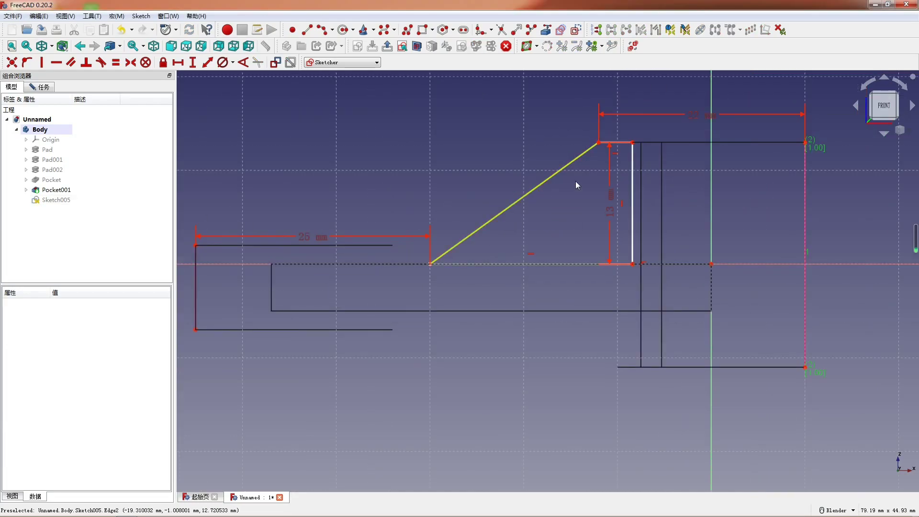
{"action": "left_click", "coordinate": [617, 144]}
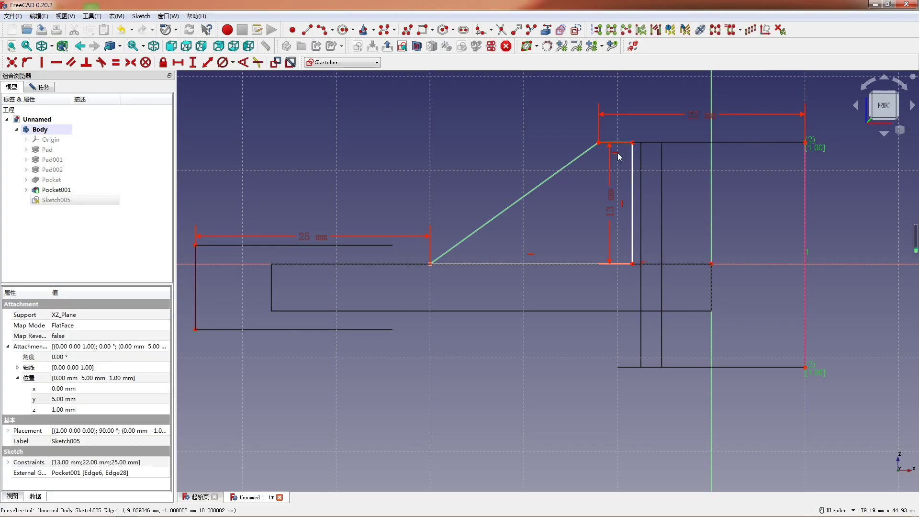
{"action": "left_click", "coordinate": [619, 154]}
{"action": "left_click", "coordinate": [627, 143]}
{"action": "key", "text": "l"}
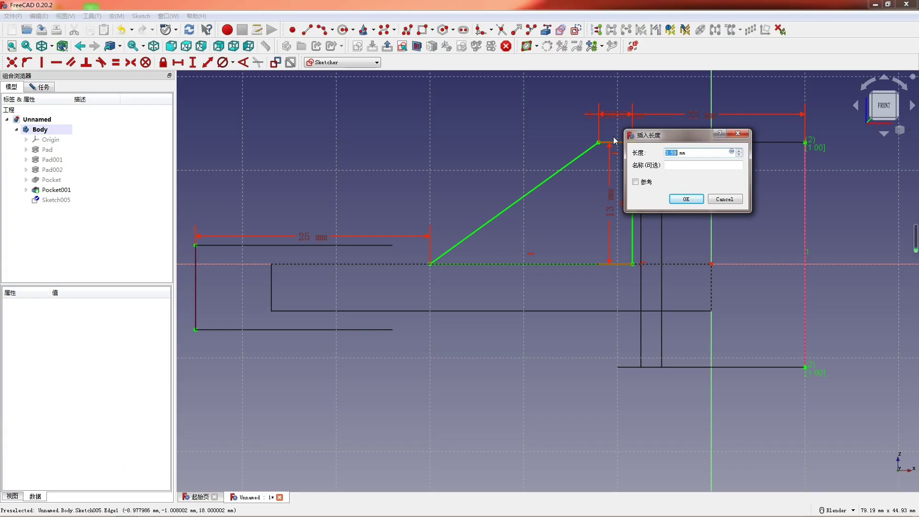
{"action": "type", "text": "3.2"}
{"action": "key", "text": "Return"}
{"action": "scroll", "coordinate": [567, 207], "scroll_direction": "down", "scroll_amount": 3}
{"action": "left_click", "coordinate": [43, 88]}
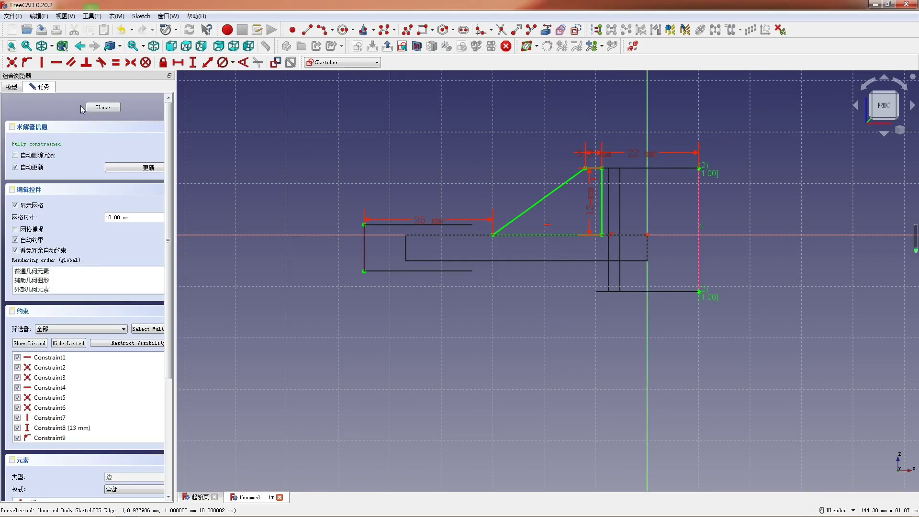
{"action": "left_click", "coordinate": [103, 107]}
- Pad the rib sketch 4 mm symmetrically about its plane and inspect the rib from several angles
{"action": "left_click", "coordinate": [52, 47]}
{"action": "left_click", "coordinate": [57, 59]}
{"action": "key", "text": "0"}
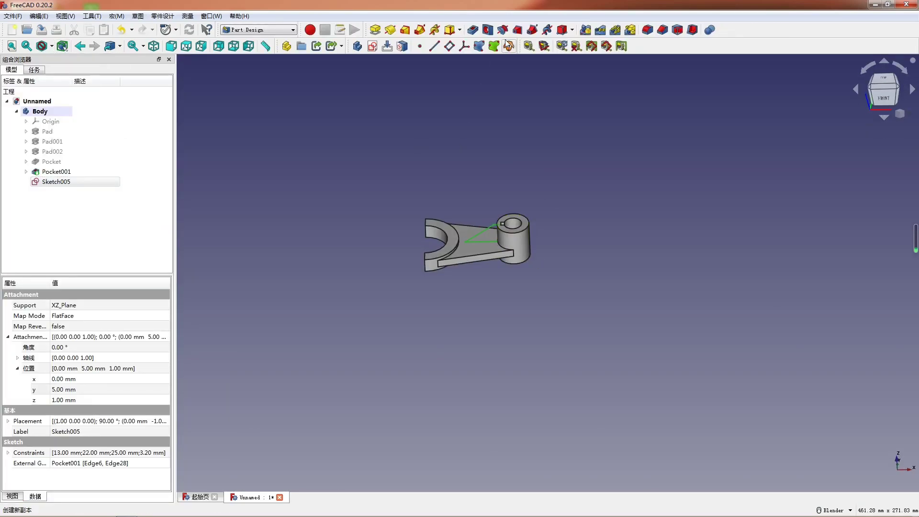
{"action": "left_click", "coordinate": [374, 31]}
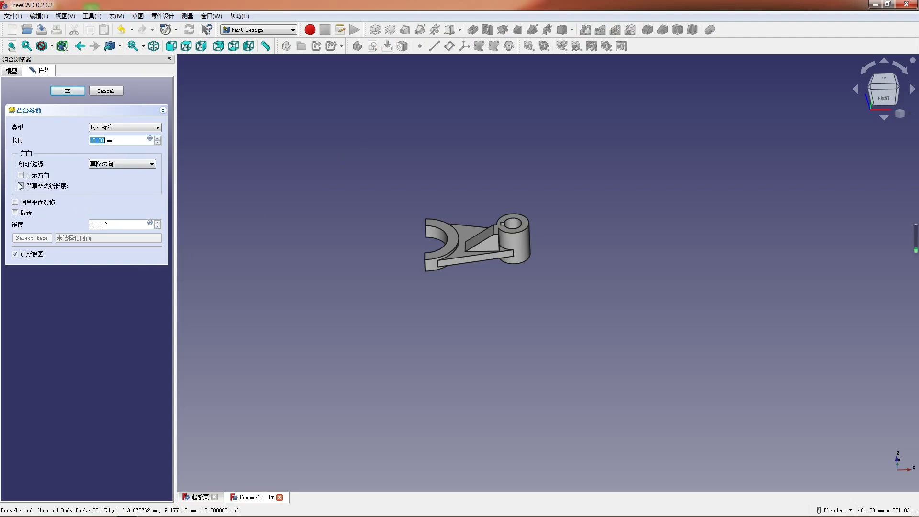
{"action": "left_click", "coordinate": [14, 202]}
{"action": "middle_click_drag", "start_coordinate": [486, 279], "coordinate": [458, 309]}
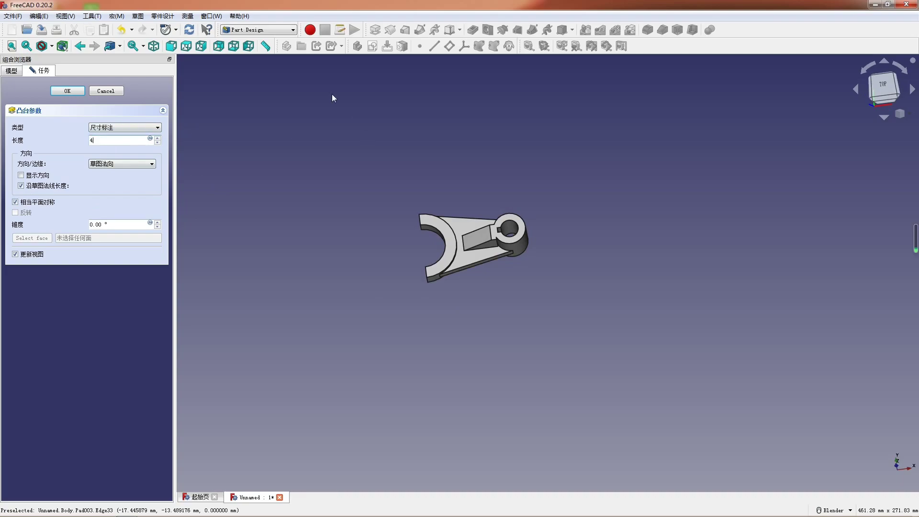
{"action": "key", "text": "Return"}
{"action": "scroll", "coordinate": [474, 266], "scroll_direction": "up", "scroll_amount": 6}
{"action": "middle_click_drag", "start_coordinate": [541, 336], "coordinate": [591, 314]}
{"action": "scroll", "coordinate": [587, 299], "scroll_direction": "down", "scroll_amount": 4}
{"action": "middle_click_drag", "start_coordinate": [400, 288], "coordinate": [318, 158]}
{"action": "scroll", "coordinate": [319, 157], "scroll_direction": "down", "scroll_amount": 3}
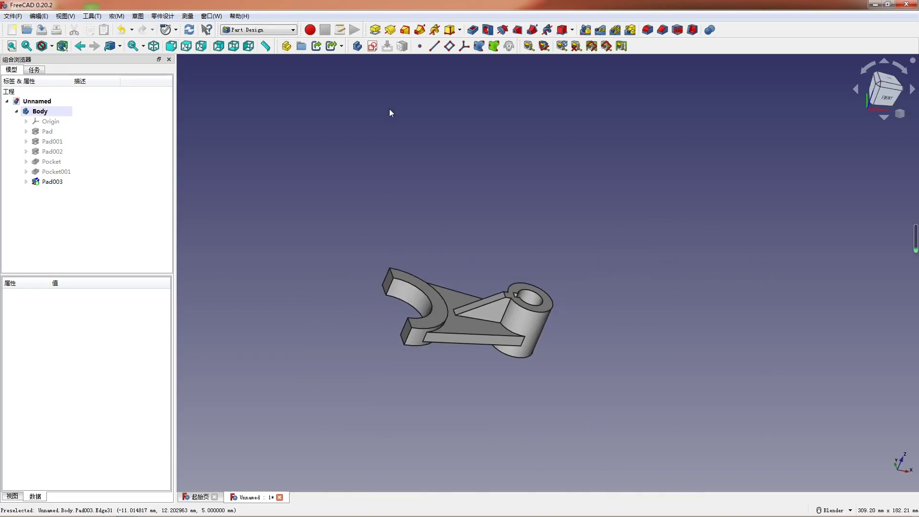
- Orient the part to the front view and create a TechDraw page from the landscape template A3_Master's Path_CN_NO_CLIP.svg
{"action": "left_click", "coordinate": [171, 46]}
{"action": "scroll", "coordinate": [416, 337], "scroll_direction": "up", "scroll_amount": 5}
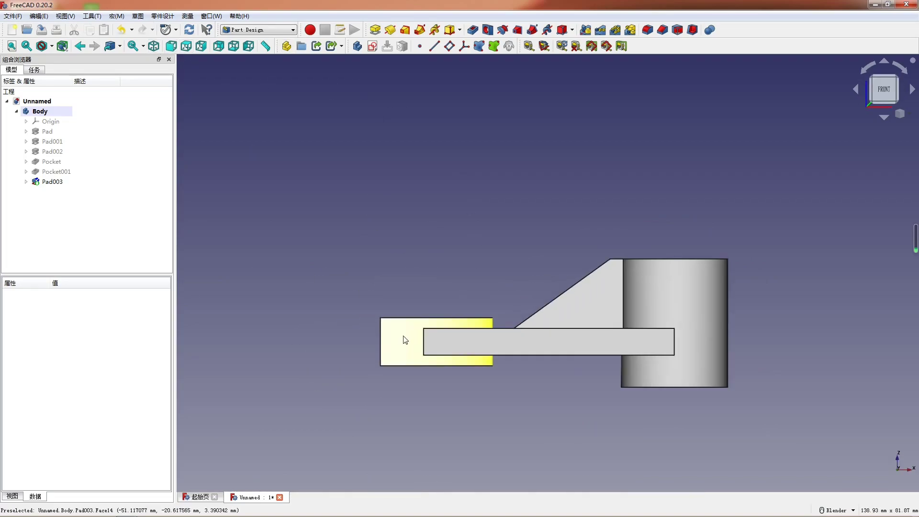
{"action": "left_click", "coordinate": [12, 46]}
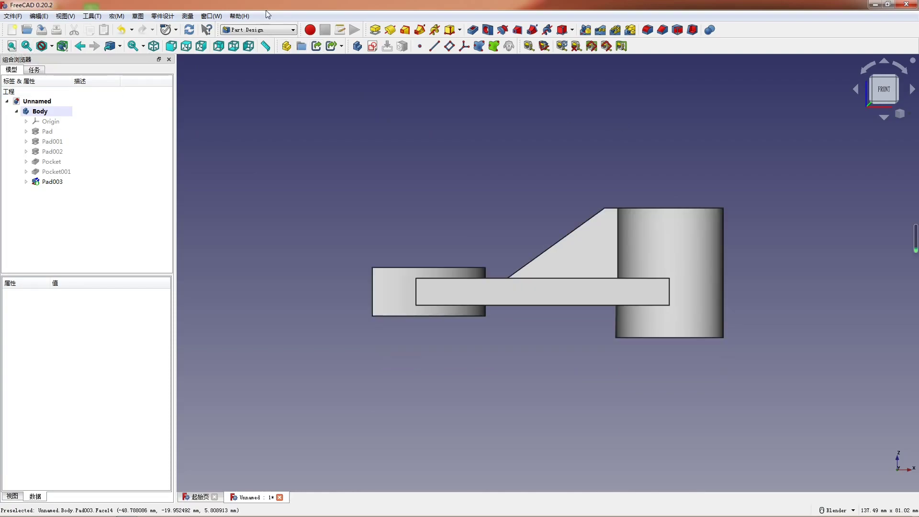
{"action": "left_click", "coordinate": [254, 30]}
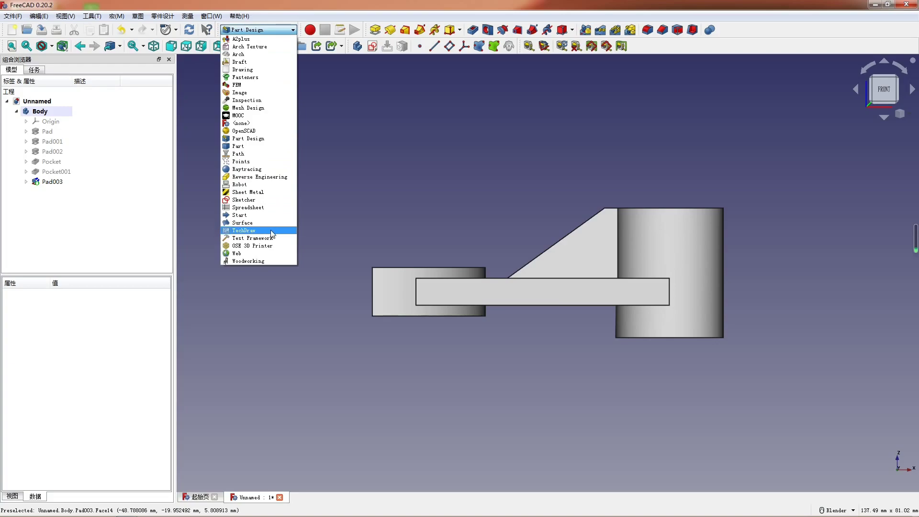
{"action": "left_click", "coordinate": [271, 231]}
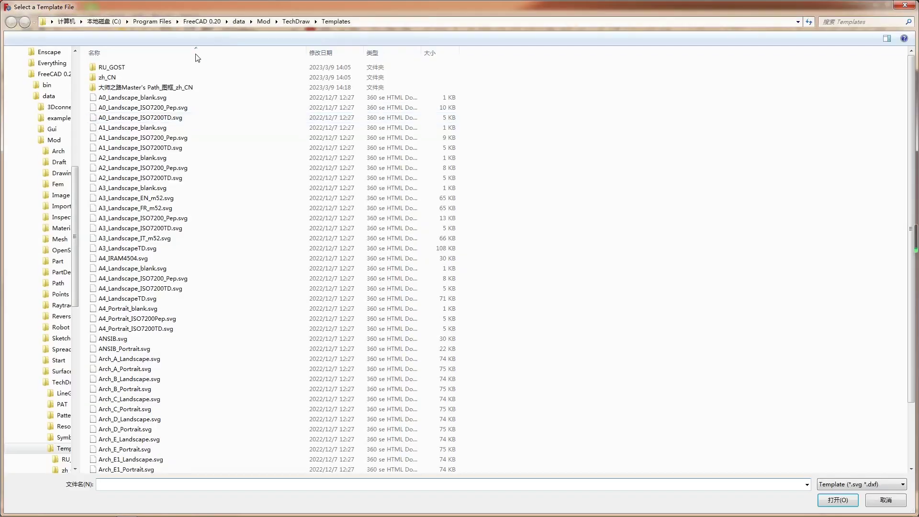
{"action": "double_click", "coordinate": [124, 88]}
{"action": "double_click", "coordinate": [193, 68]}
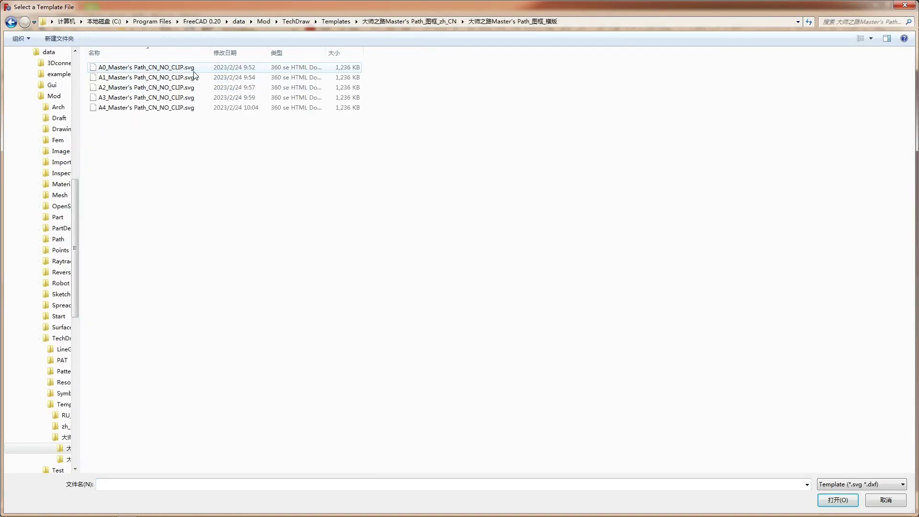
{"action": "double_click", "coordinate": [156, 97]}
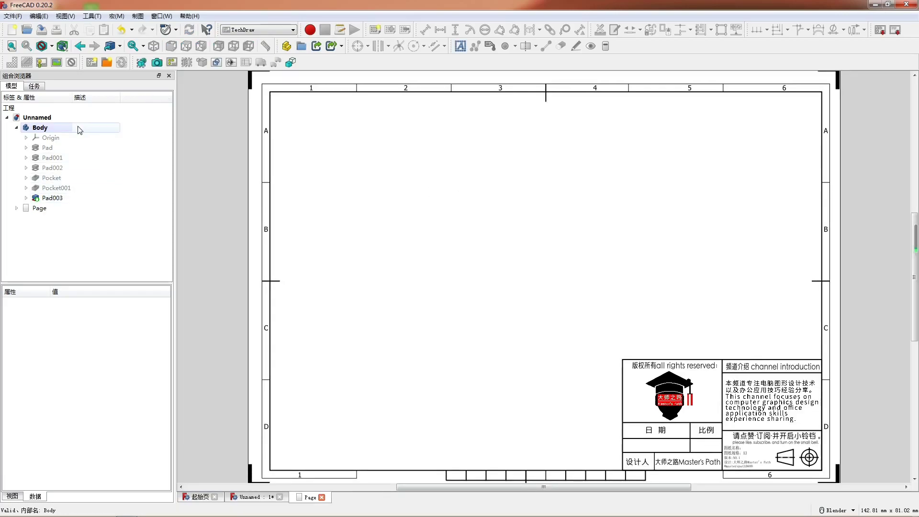
- Insert a first-angle projection group of the Body at custom scale 2:1 with Front, Right, Top and FrontTopLeft views
{"action": "left_click", "coordinate": [109, 127]}
{"action": "left_click", "coordinate": [178, 62]}
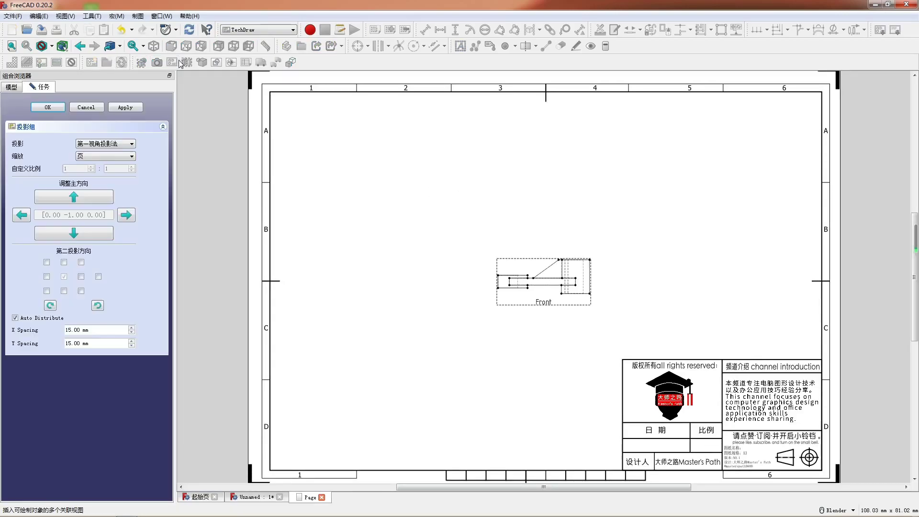
{"action": "left_click", "coordinate": [98, 174]}
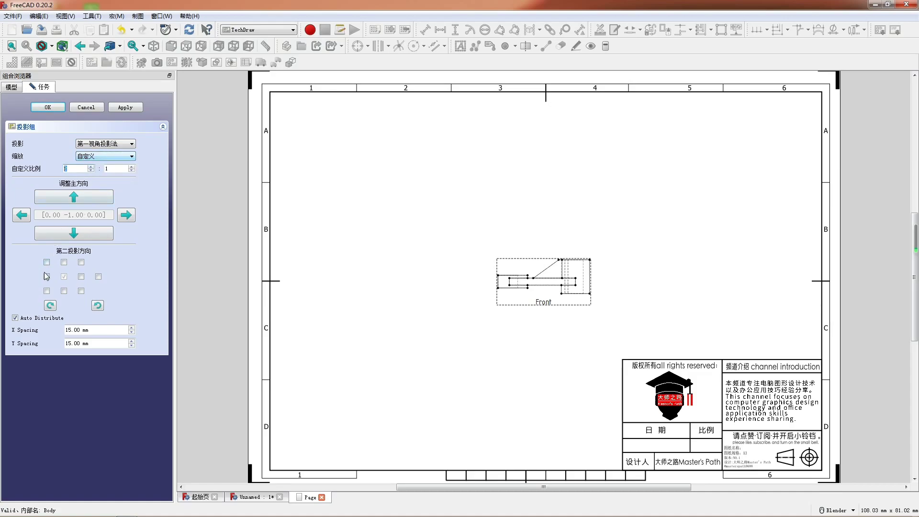
{"action": "left_click", "coordinate": [64, 290]}
{"action": "left_click", "coordinate": [82, 289]}
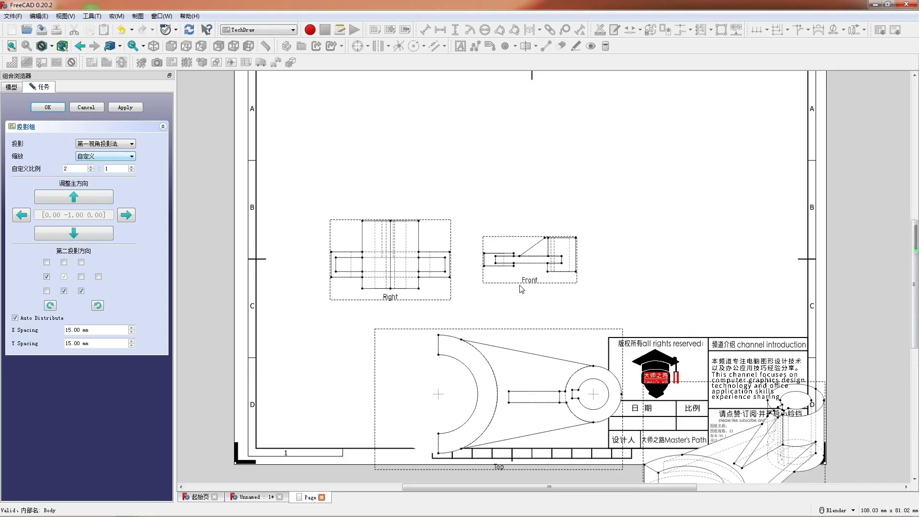
{"action": "left_click", "coordinate": [73, 107]}
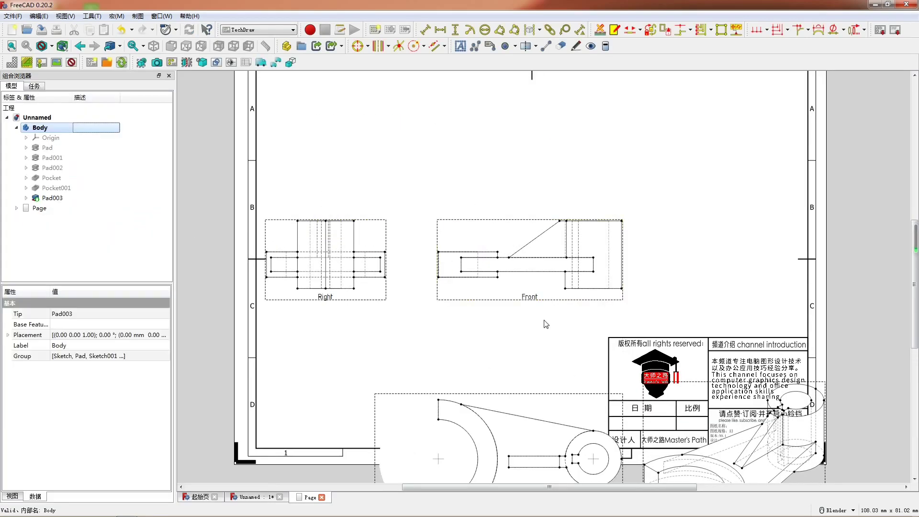
- Arrange the projection views inside the page frame, with the FrontTopLeft view above the title block
{"action": "left_click", "coordinate": [526, 294]}
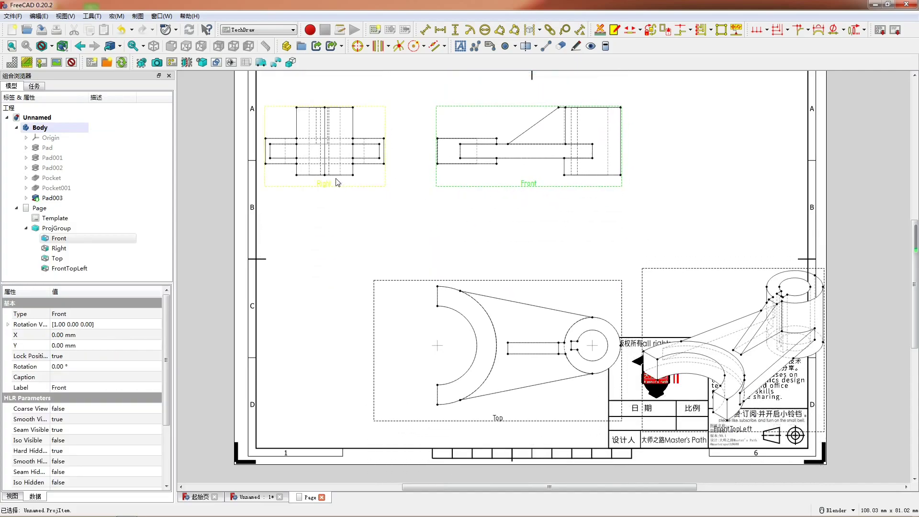
{"action": "scroll", "coordinate": [393, 247], "scroll_direction": "down", "scroll_amount": 2}
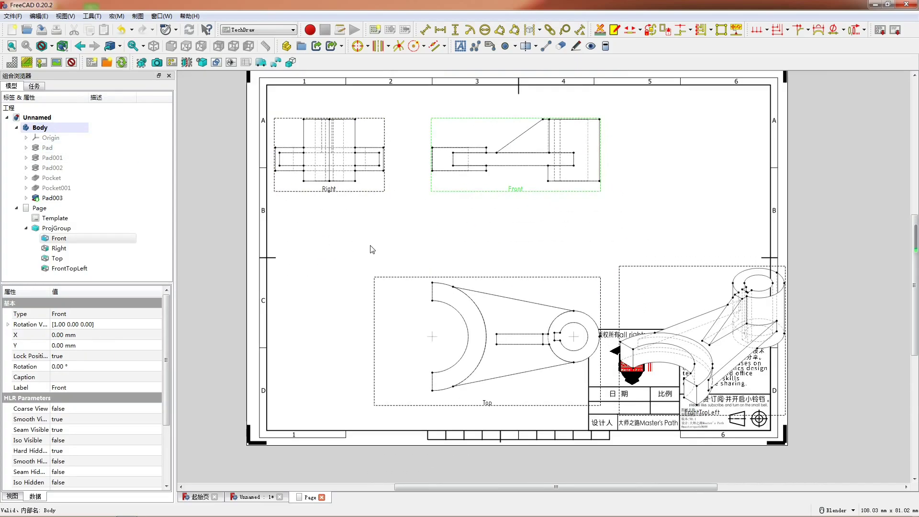
{"action": "left_click", "coordinate": [12, 45]}
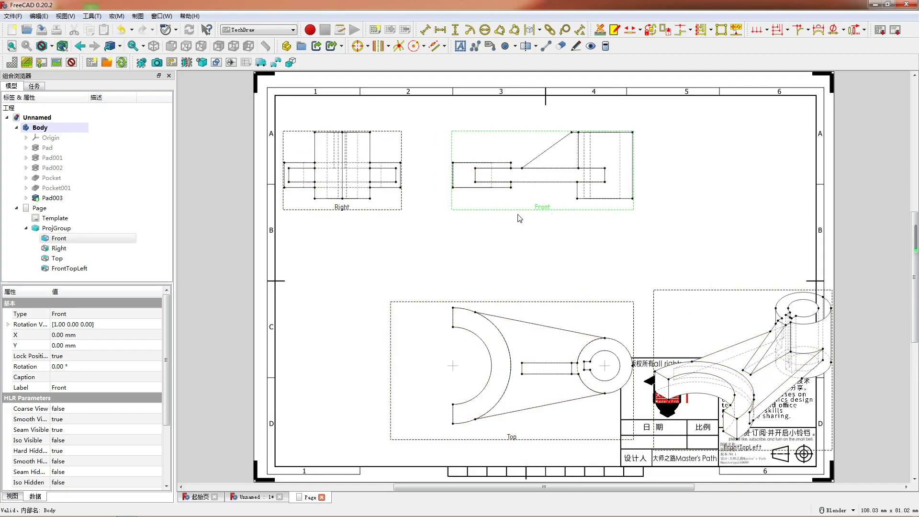
{"action": "left_click_drag", "start_coordinate": [332, 207], "coordinate": [354, 206]}
{"action": "mouse_move", "coordinate": [557, 211]}
{"action": "left_mouse_down"}
{"action": "mouse_move", "coordinate": [529, 206]}
{"action": "mouse_move", "coordinate": [542, 209]}
{"action": "left_mouse_up"}
{"action": "left_click_drag", "start_coordinate": [732, 449], "coordinate": [708, 335]}
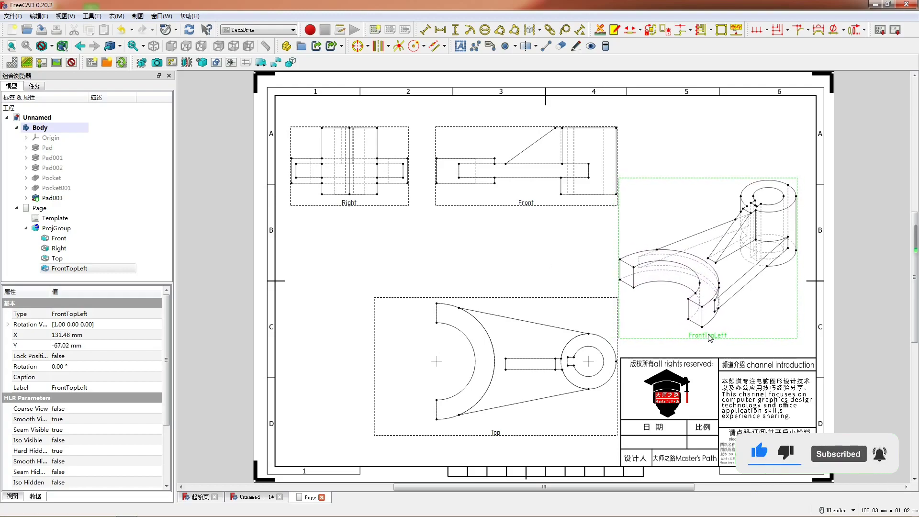
{"action": "left_click", "coordinate": [566, 269]}
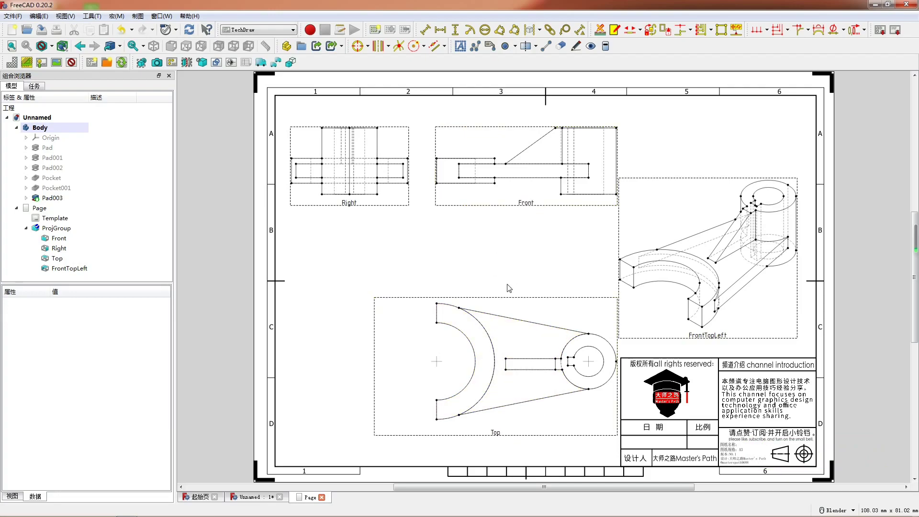
- Lock the positions of the FrontTopLeft, Right and Top views on the page
{"action": "left_click", "coordinate": [699, 337]}
{"action": "left_click", "coordinate": [121, 358]}
{"action": "left_click", "coordinate": [67, 374]}
{"action": "left_click", "coordinate": [352, 211]}
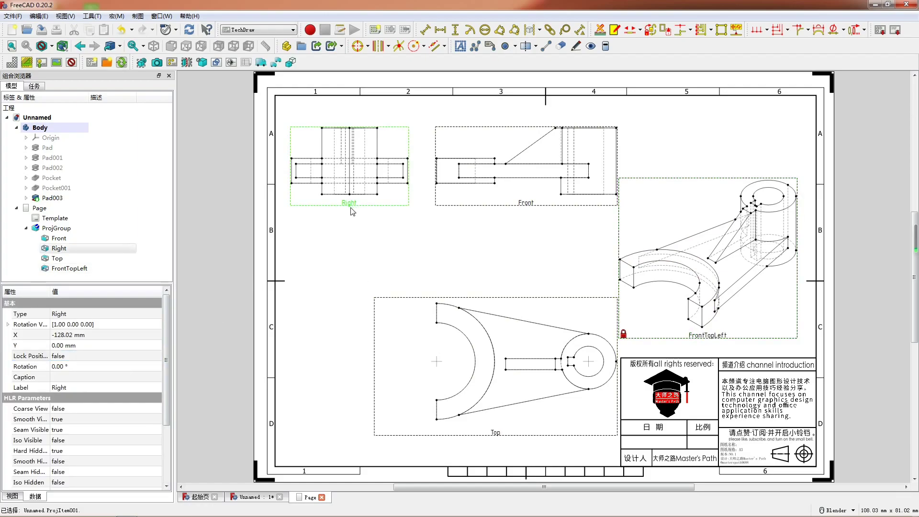
{"action": "left_click", "coordinate": [88, 357]}
{"action": "left_click", "coordinate": [88, 371]}
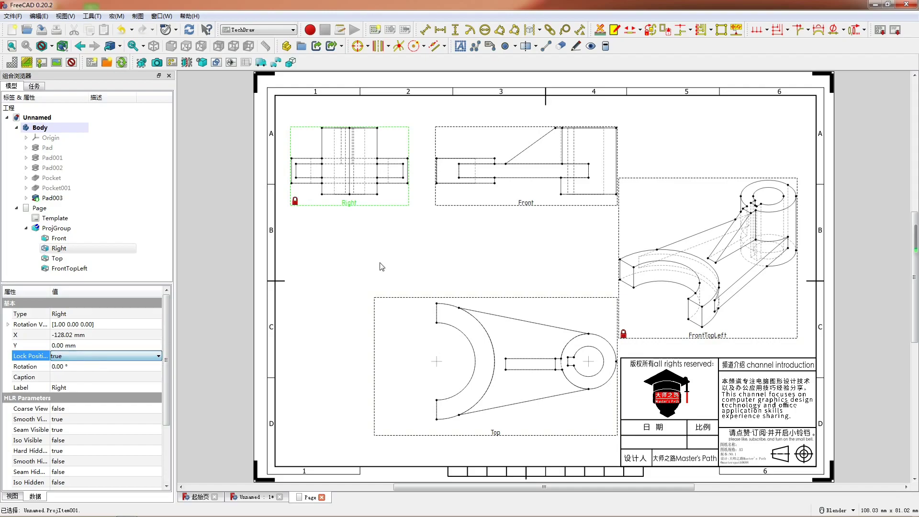
{"action": "left_click", "coordinate": [498, 435]}
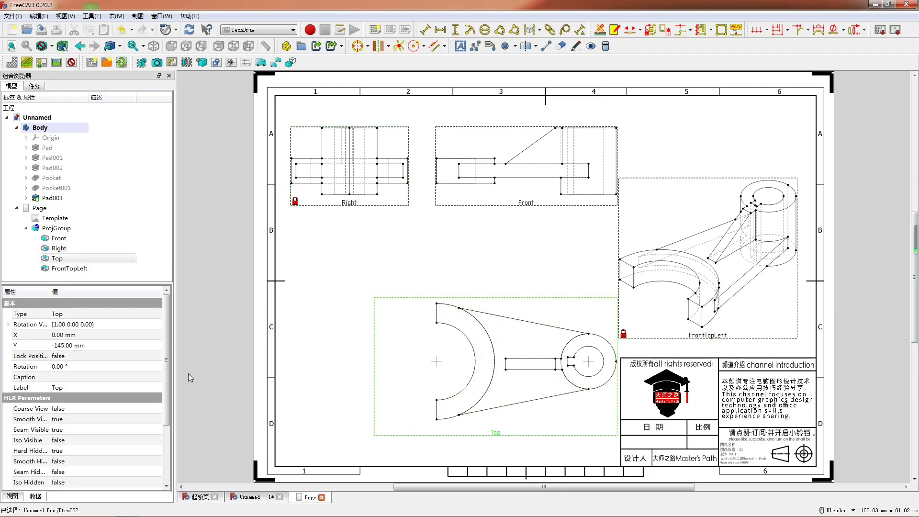
{"action": "left_click", "coordinate": [97, 356]}
{"action": "left_click", "coordinate": [97, 371]}
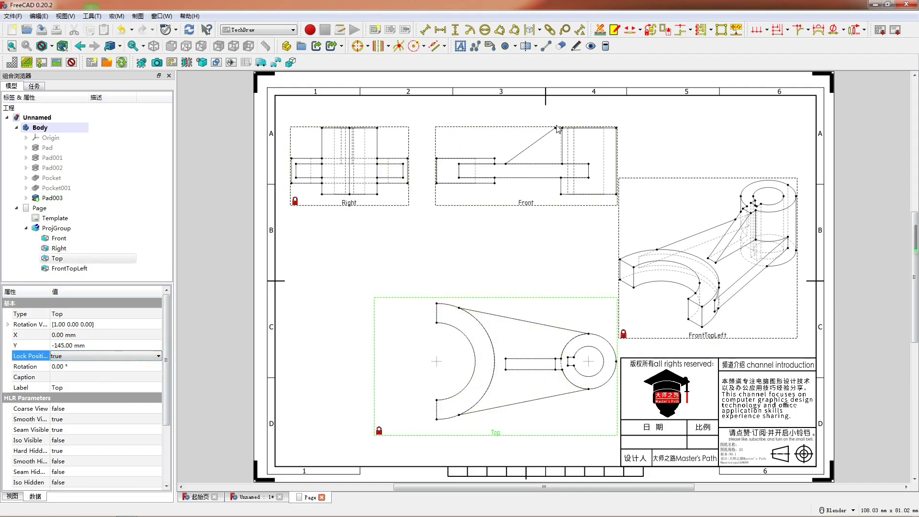
- Add a vertical centerline between the two hidden bore edges of the cylinder in the Front view
{"action": "scroll", "coordinate": [579, 148], "scroll_direction": "up", "scroll_amount": 2}
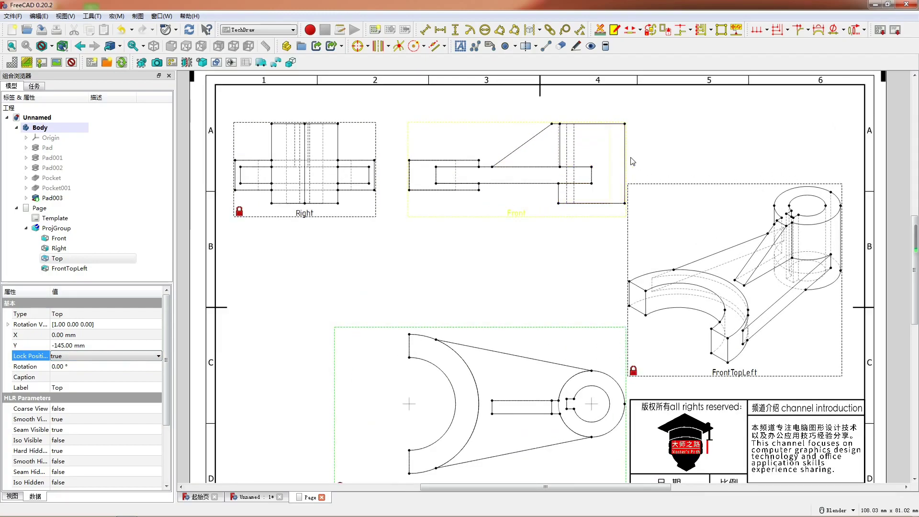
{"action": "scroll", "coordinate": [625, 164], "scroll_direction": "up", "scroll_amount": 3}
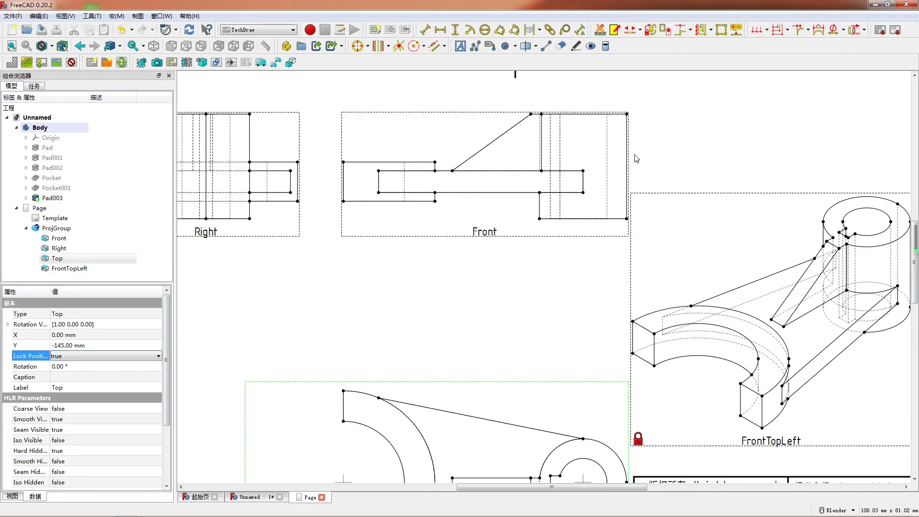
{"action": "scroll", "coordinate": [636, 158], "scroll_direction": "up", "scroll_amount": 1}
{"action": "scroll", "coordinate": [596, 154], "scroll_direction": "up", "scroll_amount": 2}
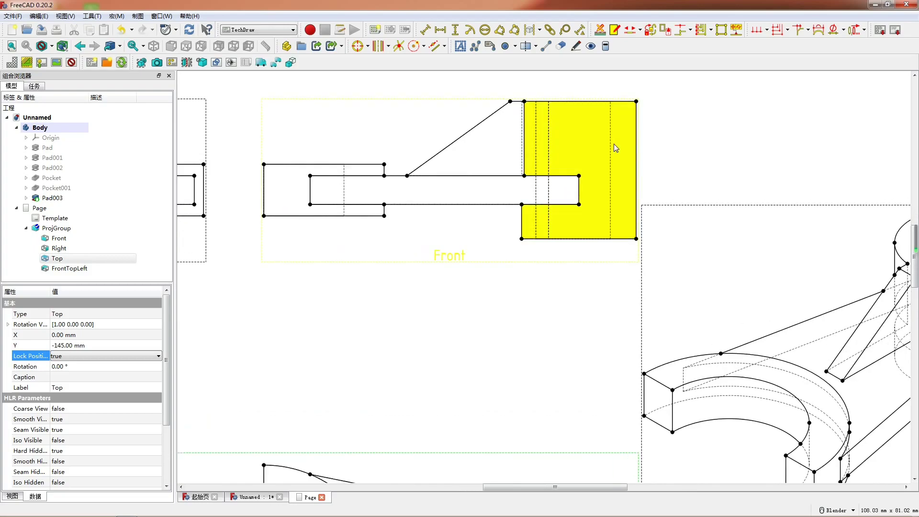
{"action": "left_click", "coordinate": [610, 150]}
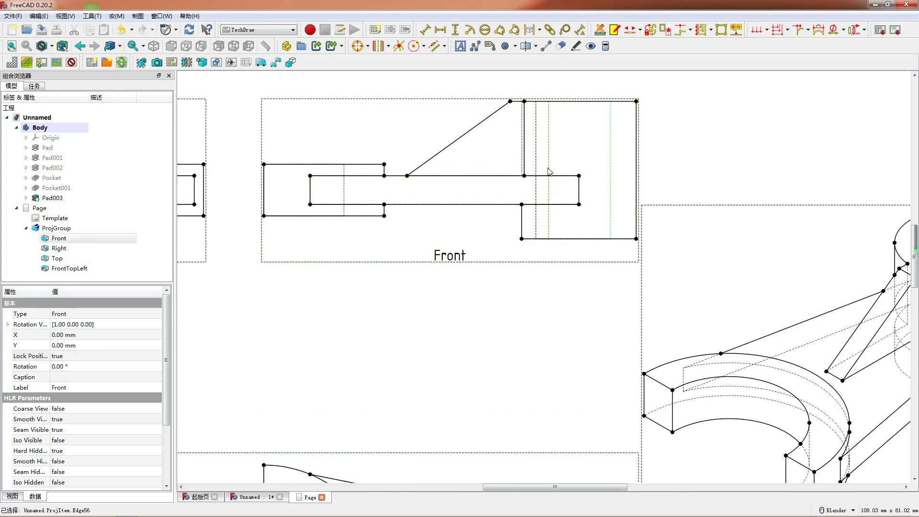
{"action": "left_click", "coordinate": [535, 46]}
{"action": "left_click", "coordinate": [537, 72]}
{"action": "scroll", "coordinate": [586, 220], "scroll_direction": "down", "scroll_amount": 1}
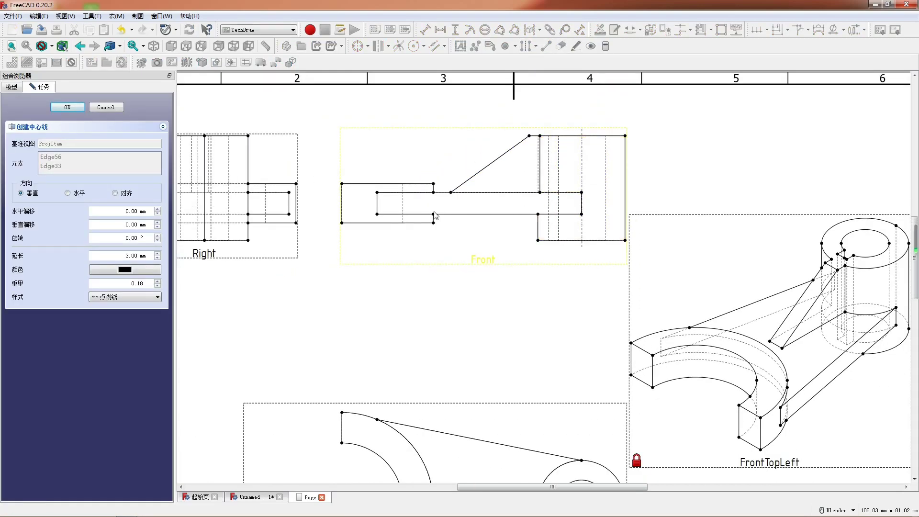
{"action": "left_click", "coordinate": [62, 108]}
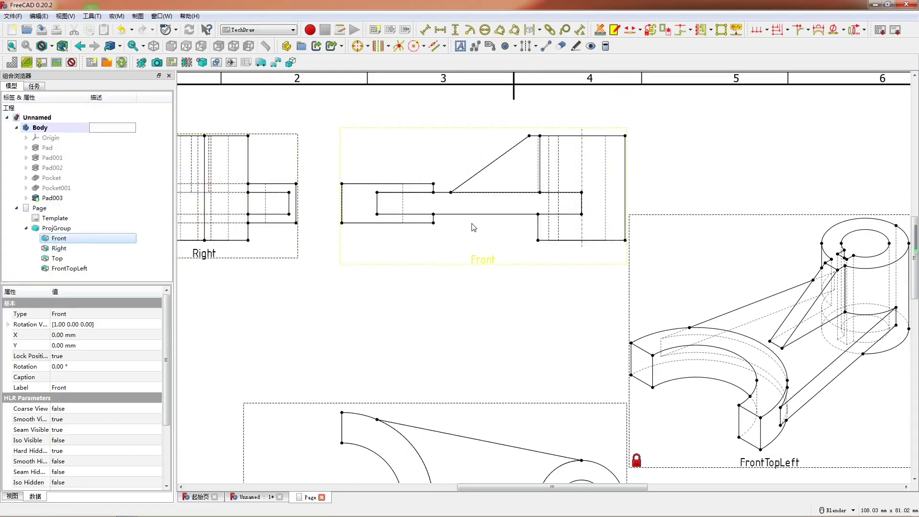
- Dimension the horizontal length of the fork end's lower edge in the Front view, placing the dimension below the edge
{"action": "scroll", "coordinate": [467, 224], "scroll_direction": "down", "scroll_amount": 2}
{"action": "scroll", "coordinate": [467, 224], "scroll_direction": "down", "scroll_amount": 1}
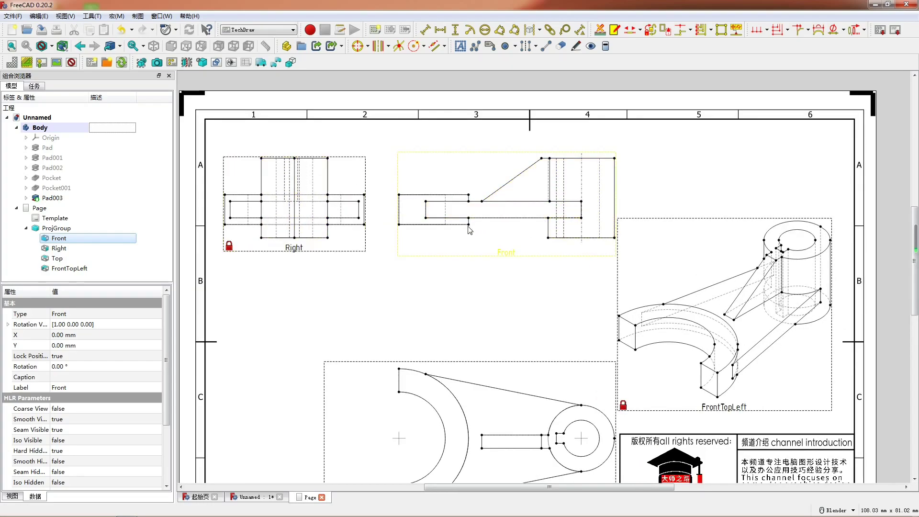
{"action": "left_click", "coordinate": [427, 229]}
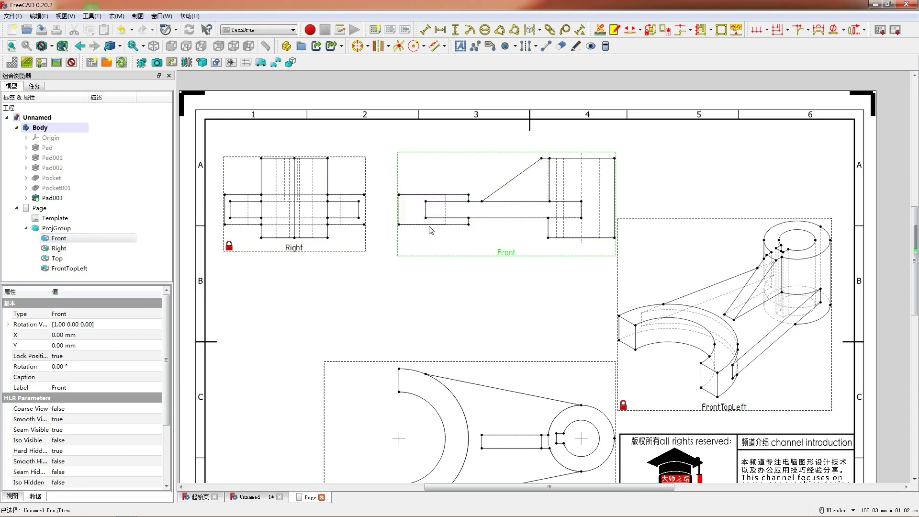
{"action": "left_click", "coordinate": [430, 225]}
{"action": "key", "text": "d"}
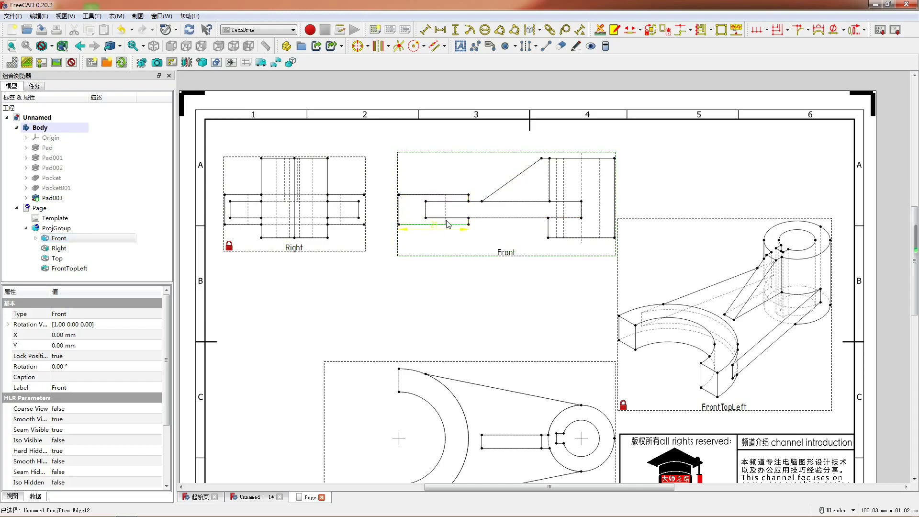
{"action": "left_click", "coordinate": [436, 228]}
{"action": "left_click_drag", "start_coordinate": [437, 231], "coordinate": [437, 233]}
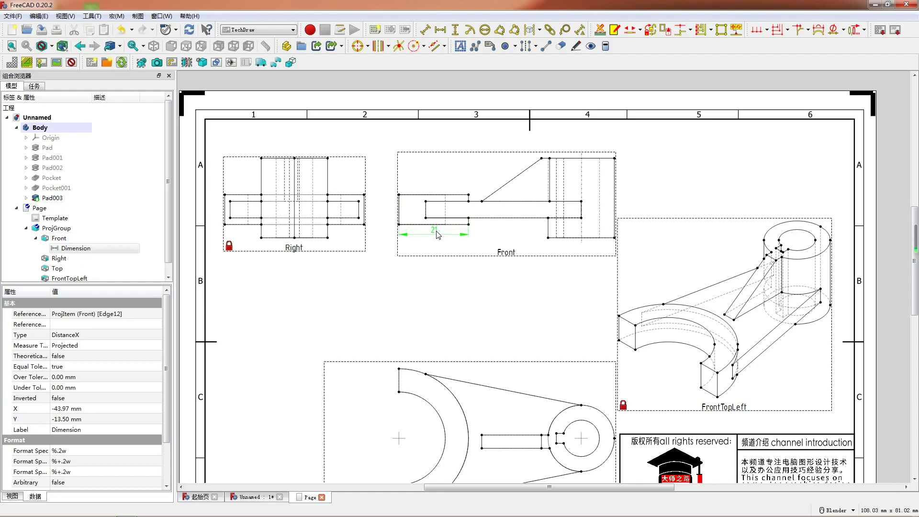
- Dimension the cylinder's outer width below it and the hidden bore's width above it in the Front view
{"action": "left_click", "coordinate": [586, 239]}
{"action": "key", "text": "d"}
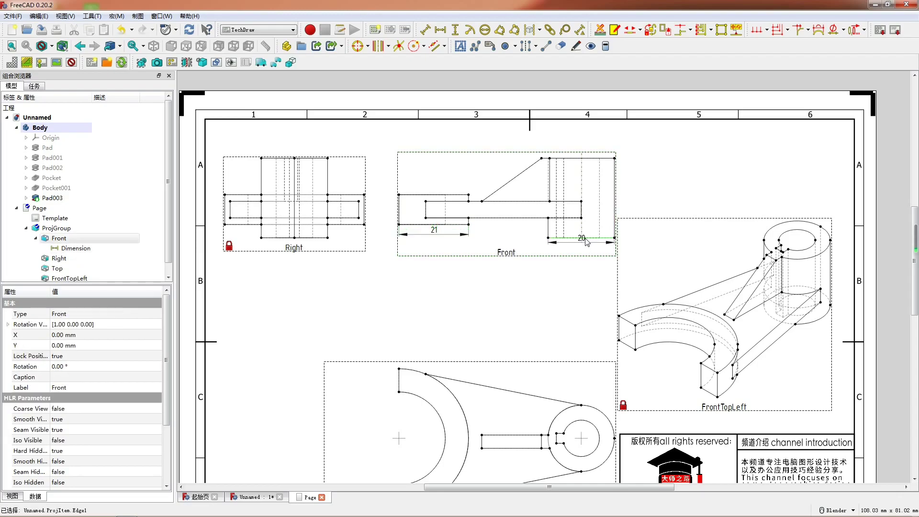
{"action": "left_click_drag", "start_coordinate": [587, 241], "coordinate": [587, 247]}
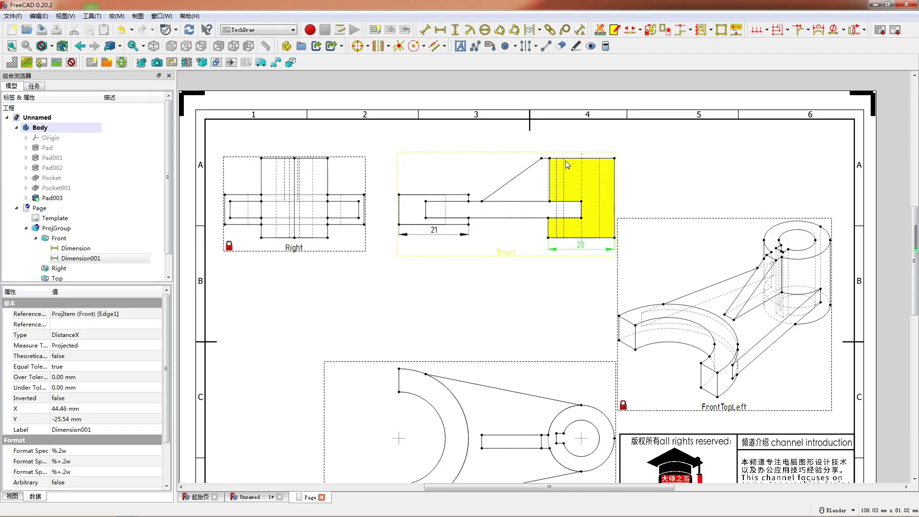
{"action": "left_click", "coordinate": [582, 173]}
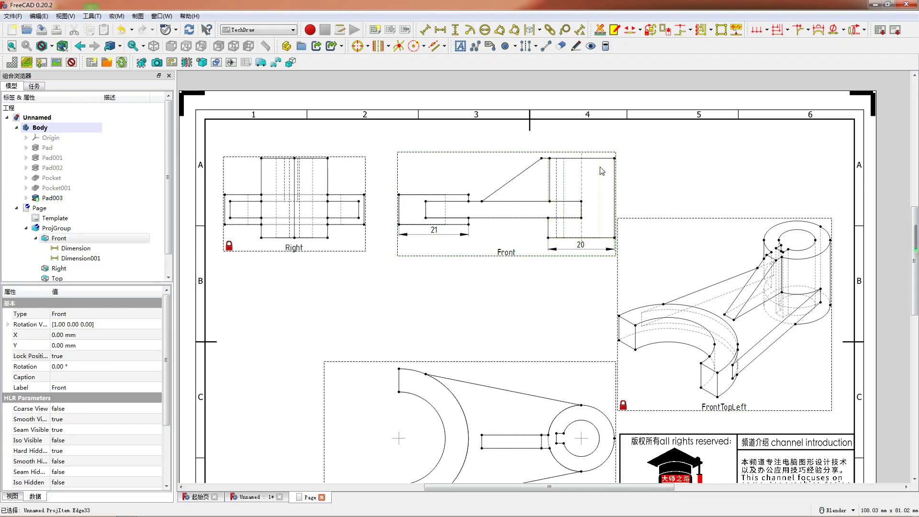
{"action": "key", "text": "h"}
{"action": "left_click_drag", "start_coordinate": [583, 160], "coordinate": [583, 147]}
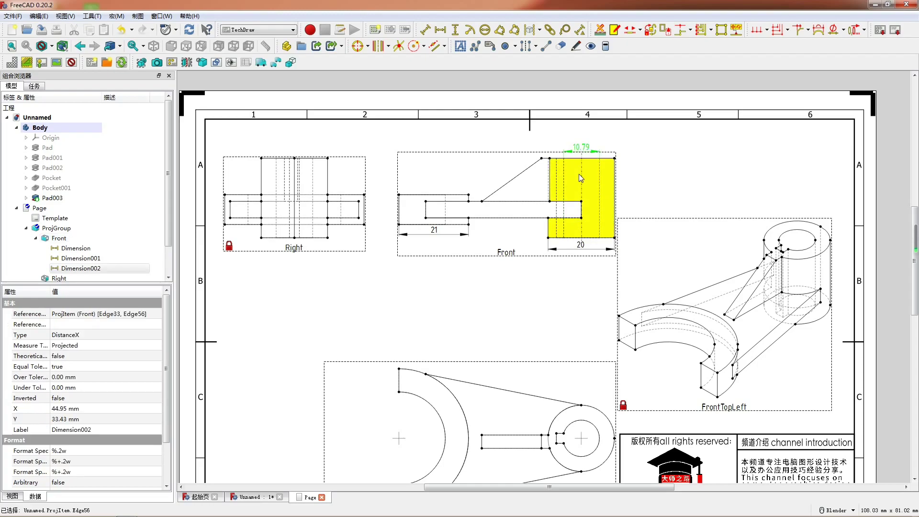
- Dimension the cylinder's full height on its outer side and the rib's short top edge above it in the Front view
{"action": "left_click", "coordinate": [615, 185]}
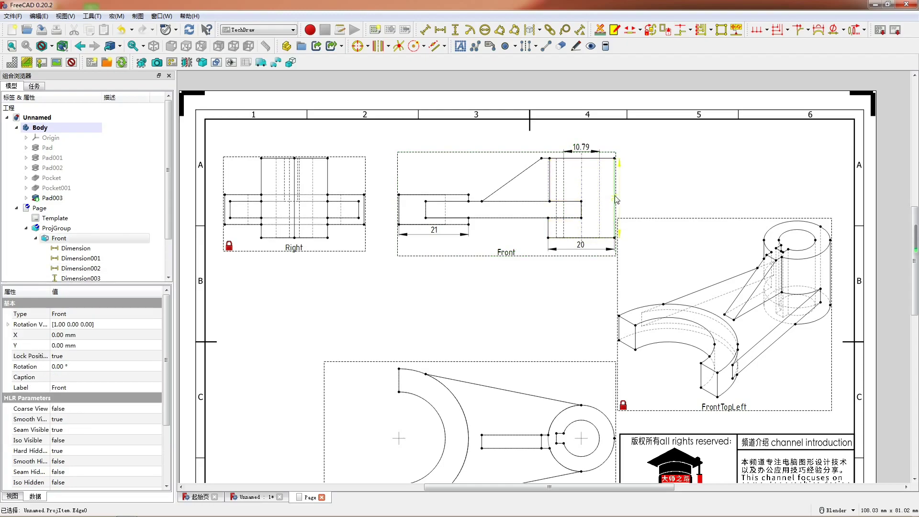
{"action": "key", "text": "v"}
{"action": "left_click", "coordinate": [545, 162]}
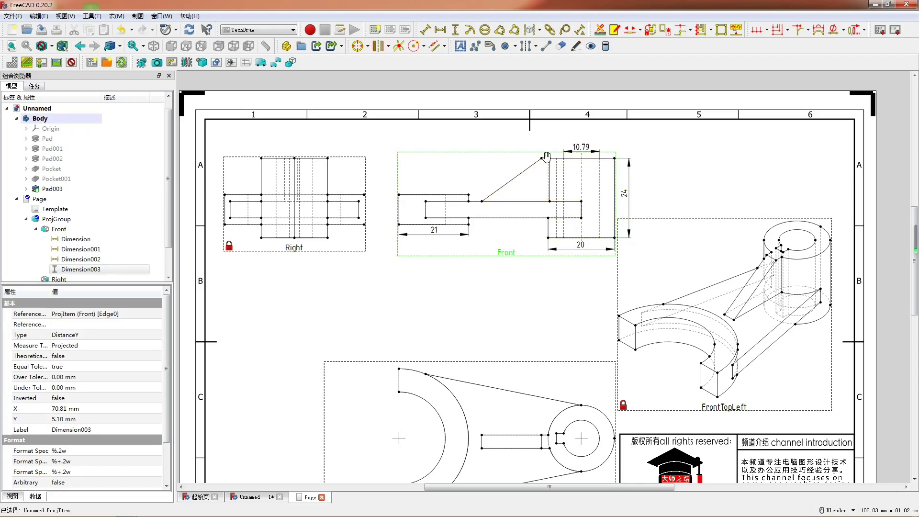
{"action": "key", "text": "h"}
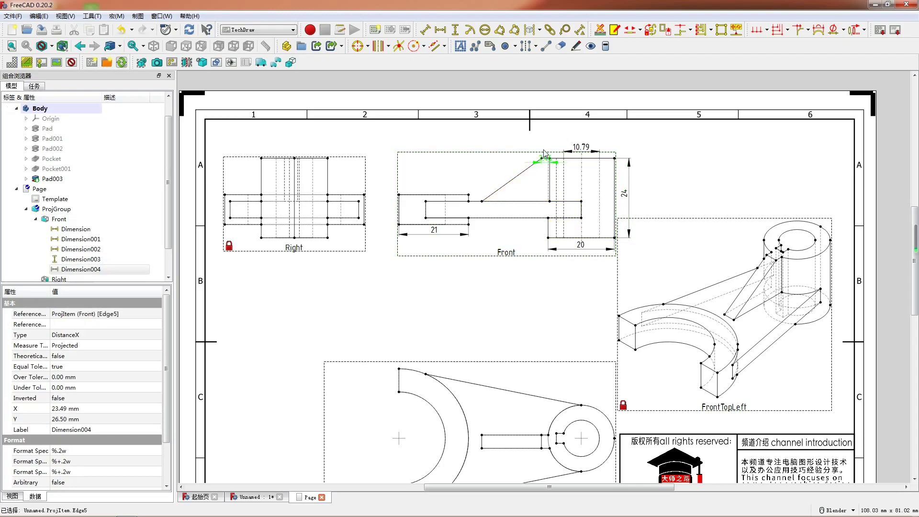
{"action": "left_click", "coordinate": [484, 205]}
{"action": "left_click", "coordinate": [519, 198]}
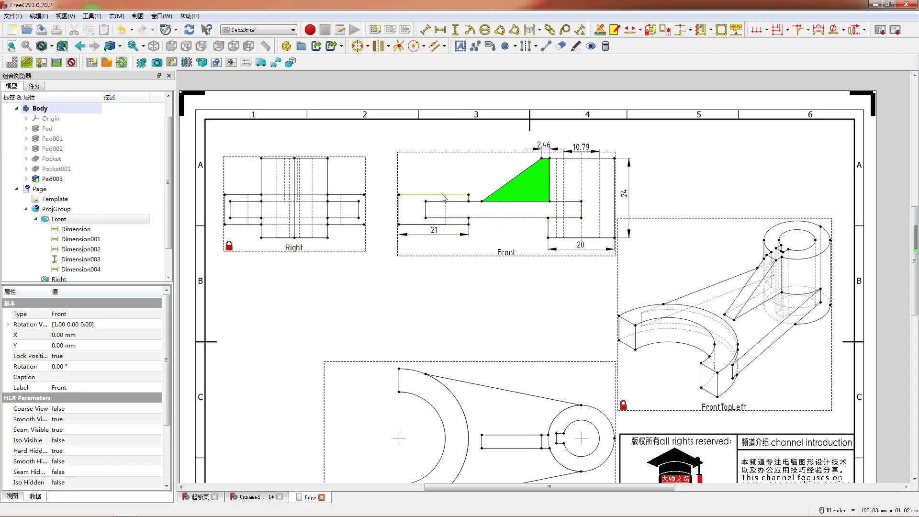
- Add vertical dimensions for the thickness of the fork end and of the connecting arm in the Front view
{"action": "left_click", "coordinate": [403, 227]}
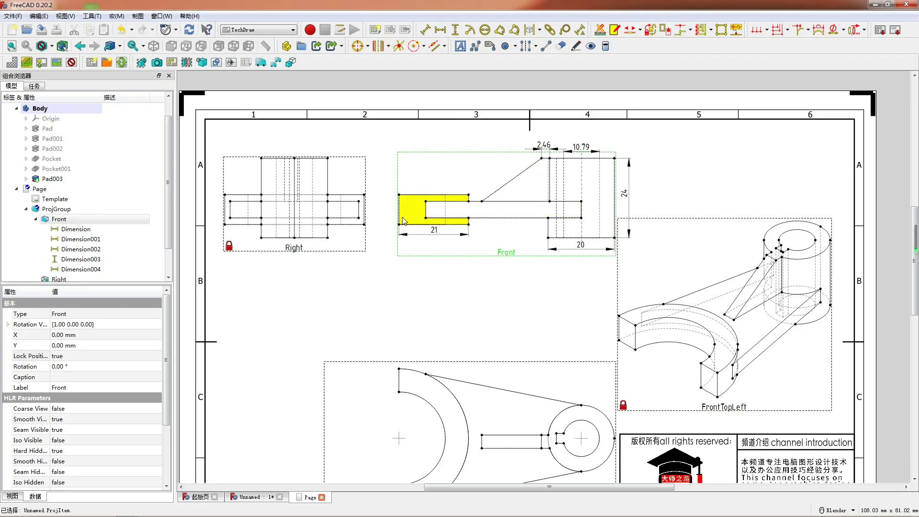
{"action": "key", "text": "v"}
{"action": "left_click", "coordinate": [567, 232]}
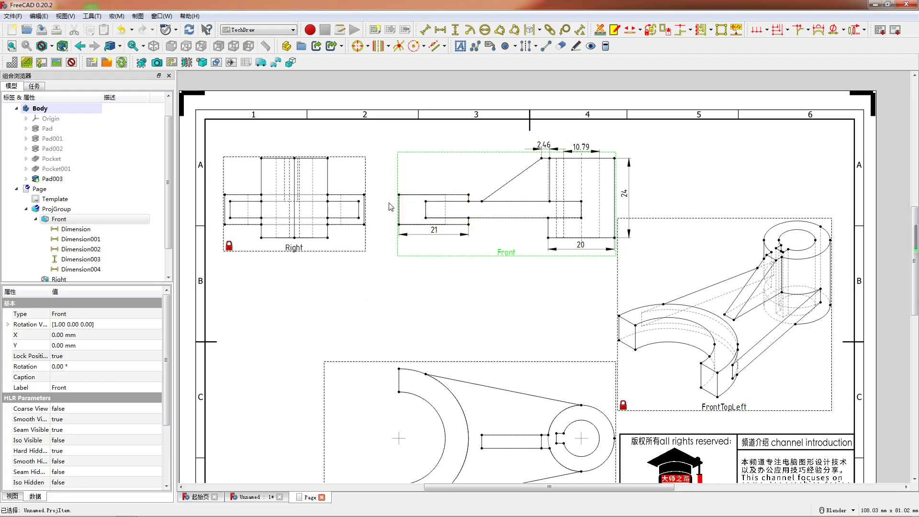
{"action": "left_click", "coordinate": [399, 214]}
{"action": "key", "text": "v"}
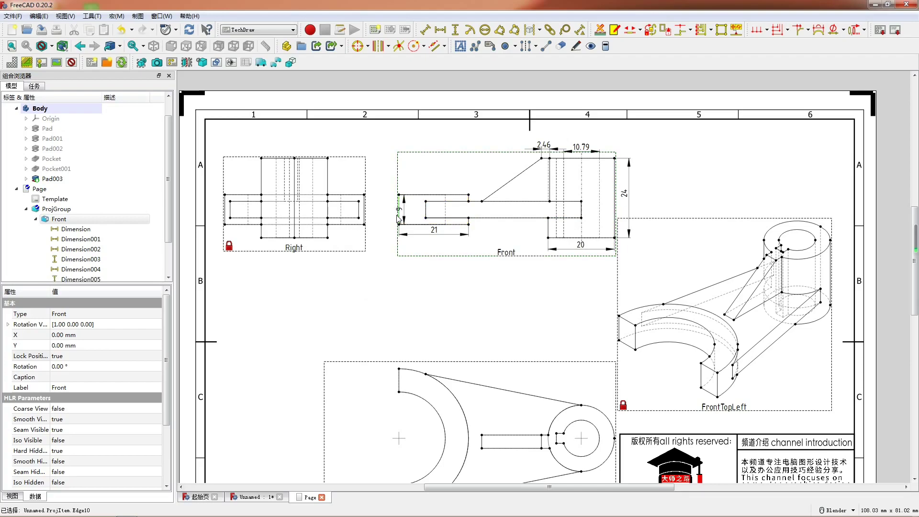
{"action": "left_click", "coordinate": [425, 215]}
{"action": "key", "text": "v"}
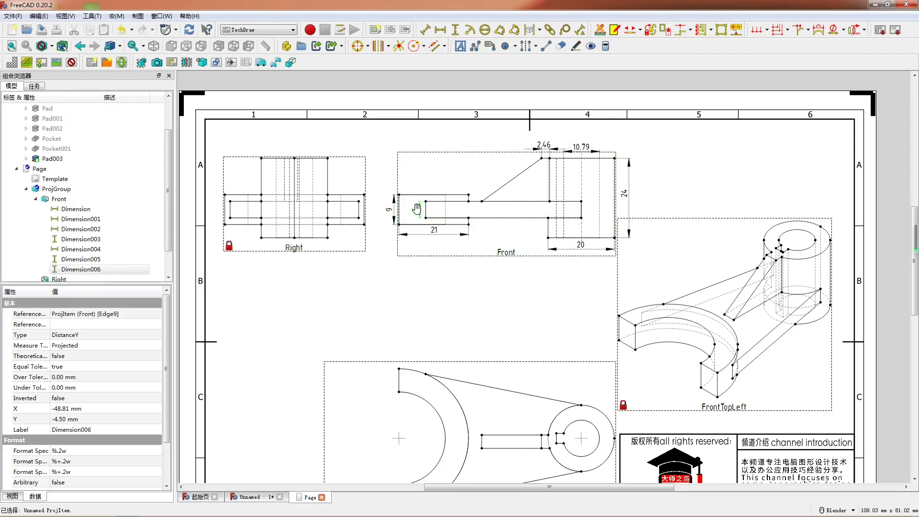
- Add vertical dimensions for the fork's and cylinder's projections below the arm and for the rib's height in the Front view
{"action": "left_click", "coordinate": [469, 225]}
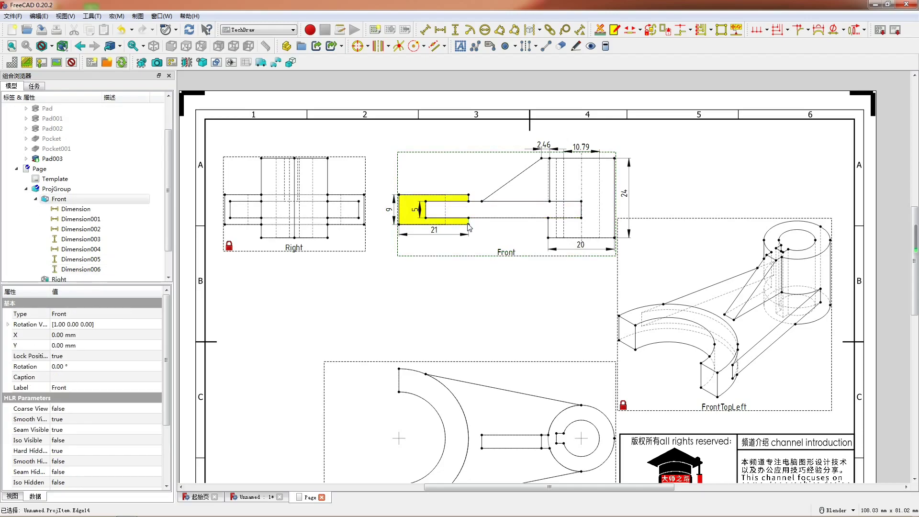
{"action": "key", "text": "v"}
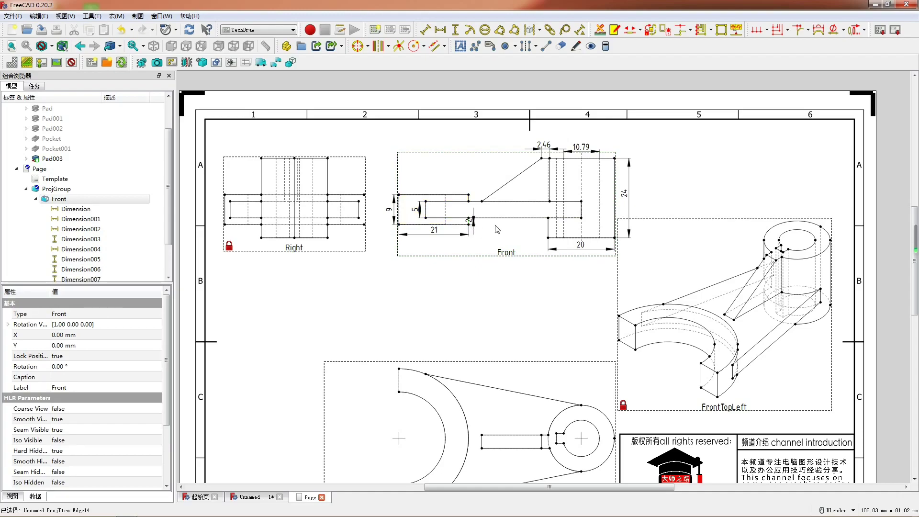
{"action": "left_click", "coordinate": [547, 232]}
{"action": "key", "text": "v"}
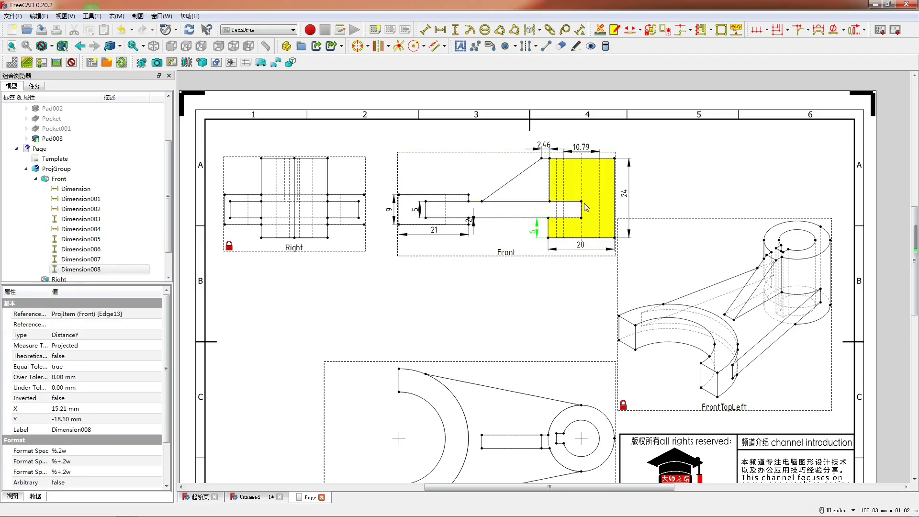
{"action": "left_click", "coordinate": [549, 189]}
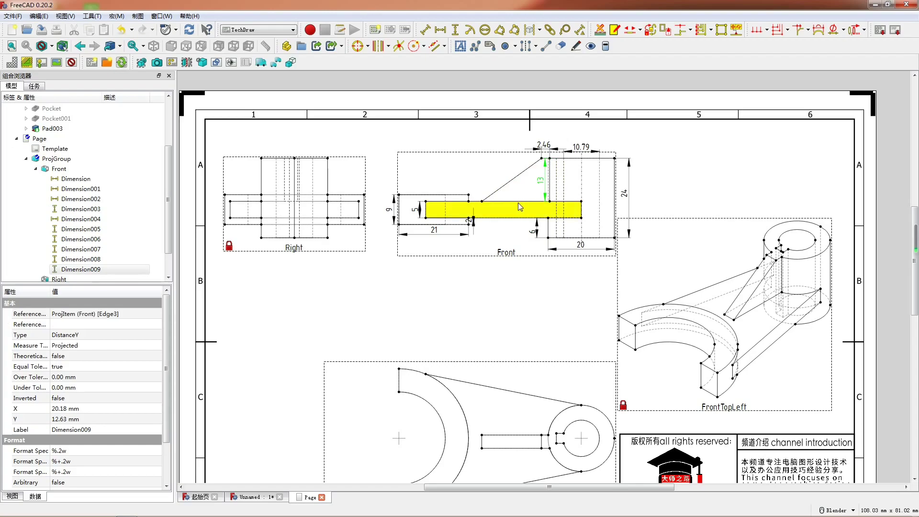
- Add horizontal dimensions for the arm's length and for the distance from the fork's outer edge to the rib's foot in the Front view
{"action": "left_click", "coordinate": [425, 219]}
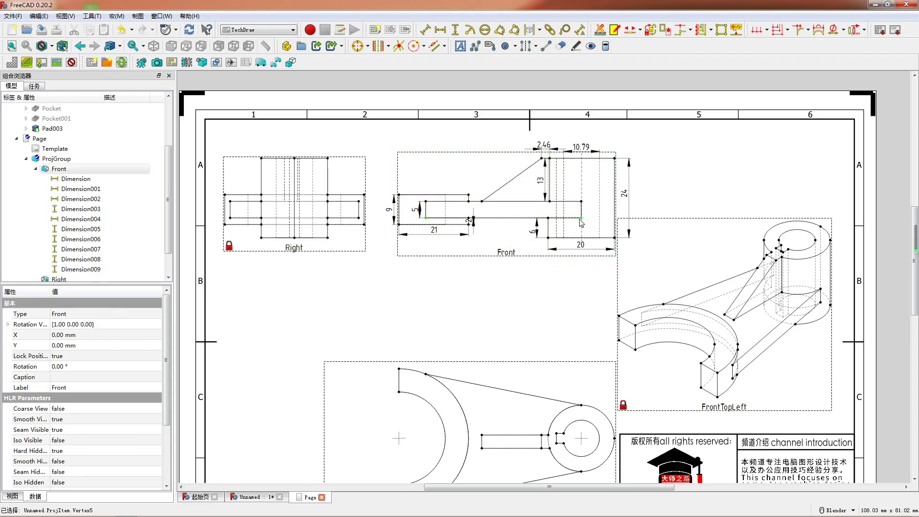
{"action": "key", "text": "h"}
{"action": "left_click_drag", "start_coordinate": [510, 218], "coordinate": [512, 208]}
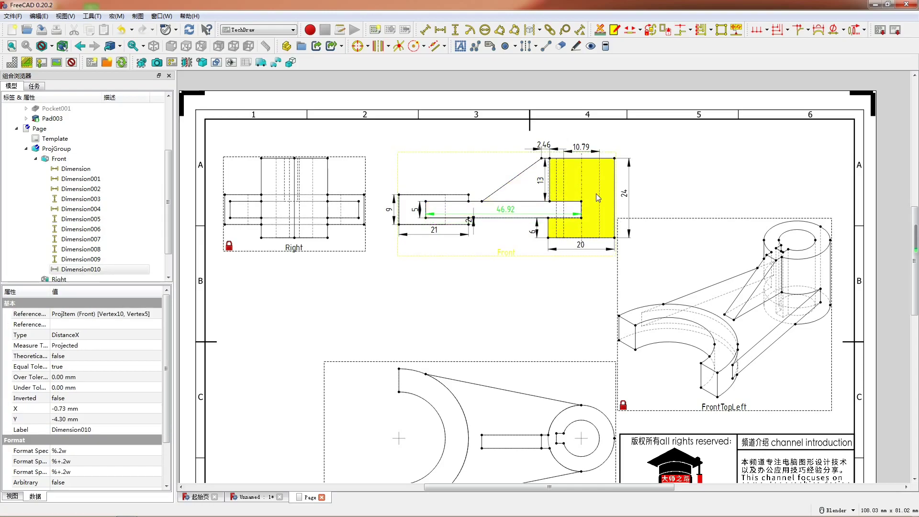
{"action": "left_click", "coordinate": [484, 200]}
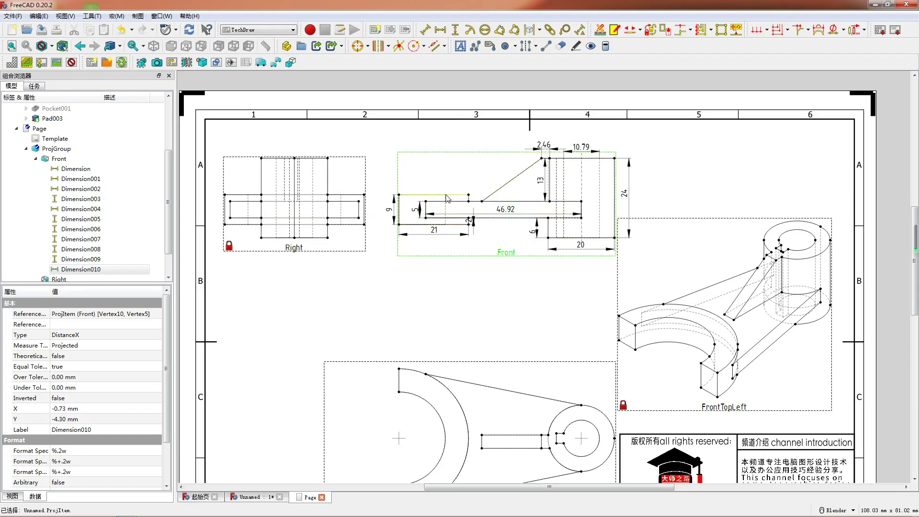
{"action": "left_click", "coordinate": [481, 201]}
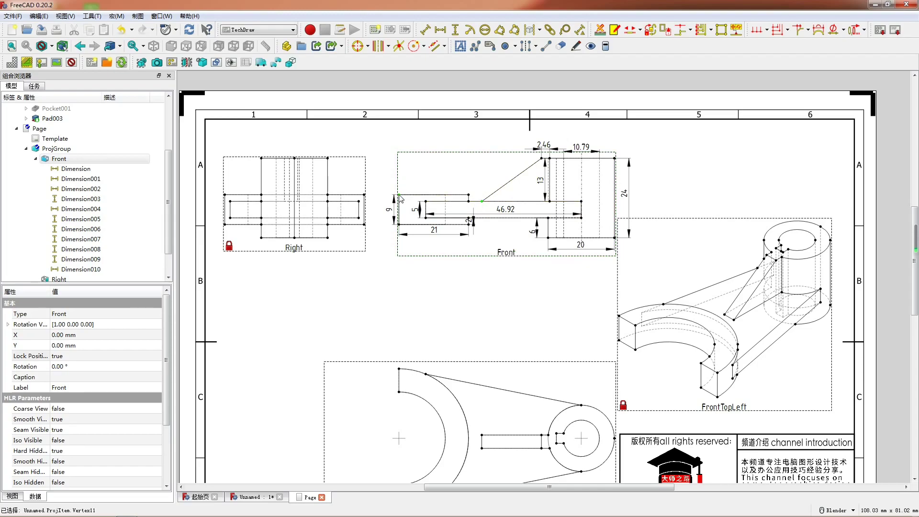
{"action": "left_click_drag", "start_coordinate": [440, 197], "coordinate": [442, 188]}
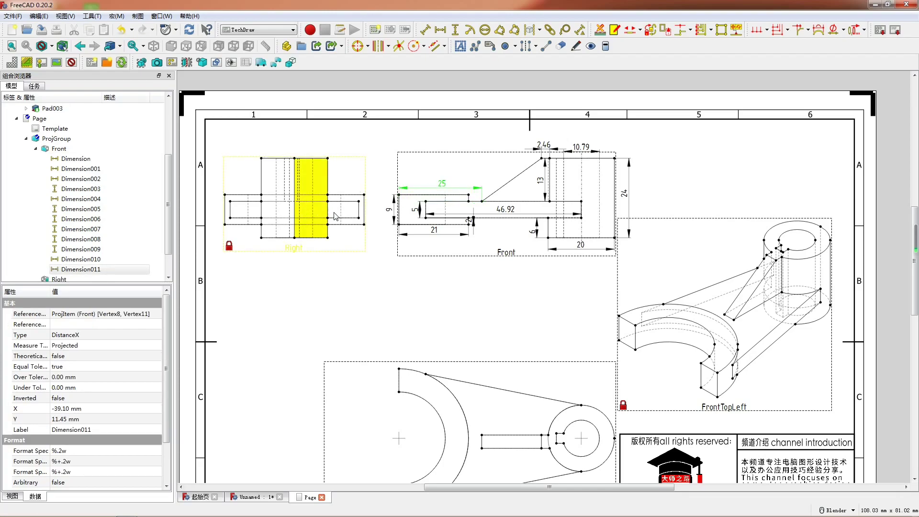
- Dimension the cylinder's width above the Right view and the fork end's thickness beside it
{"action": "left_click", "coordinate": [317, 159]}
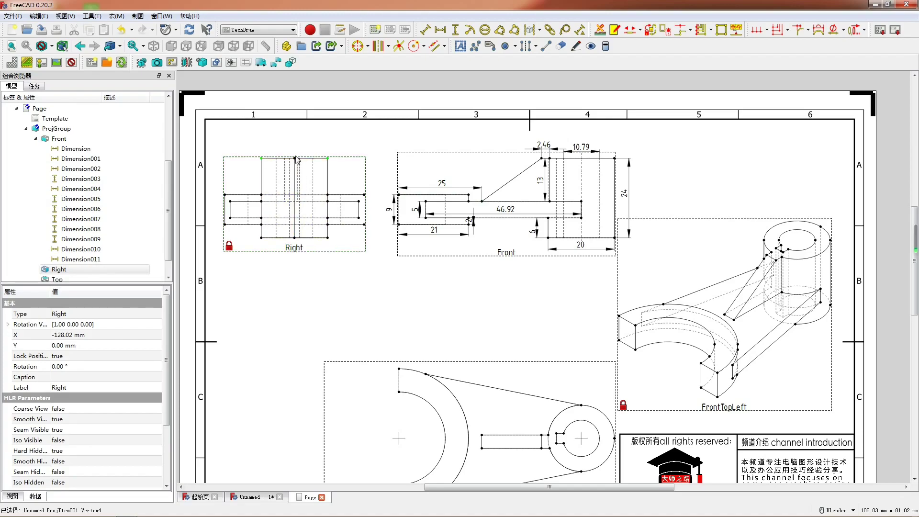
{"action": "left_click", "coordinate": [360, 210]}
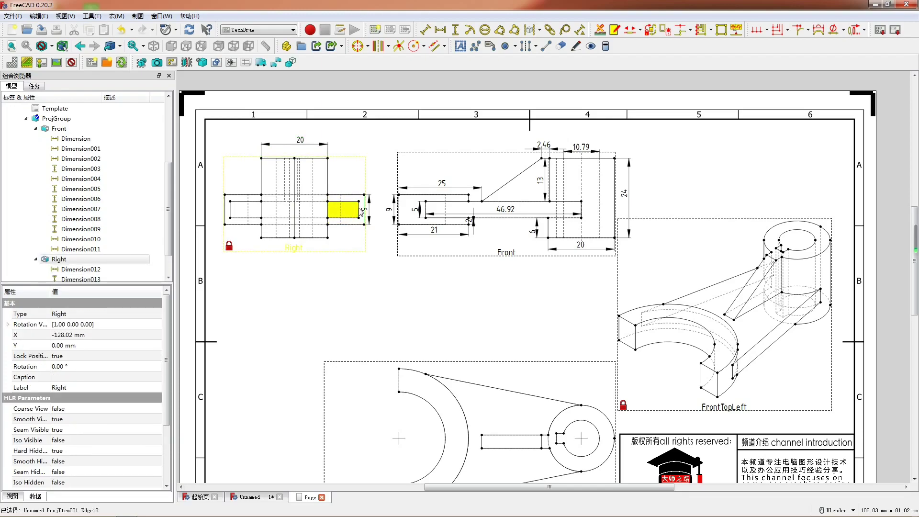
{"action": "left_click_drag", "start_coordinate": [366, 207], "coordinate": [369, 208]}
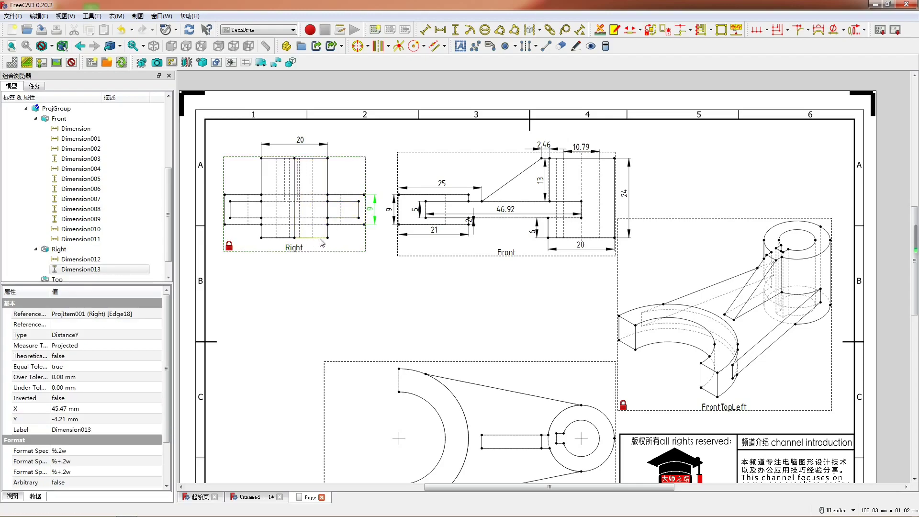
- Add a vertical dimension for the cylinder's height between its right-hand corners in the Right view
{"action": "left_click", "coordinate": [329, 158]}
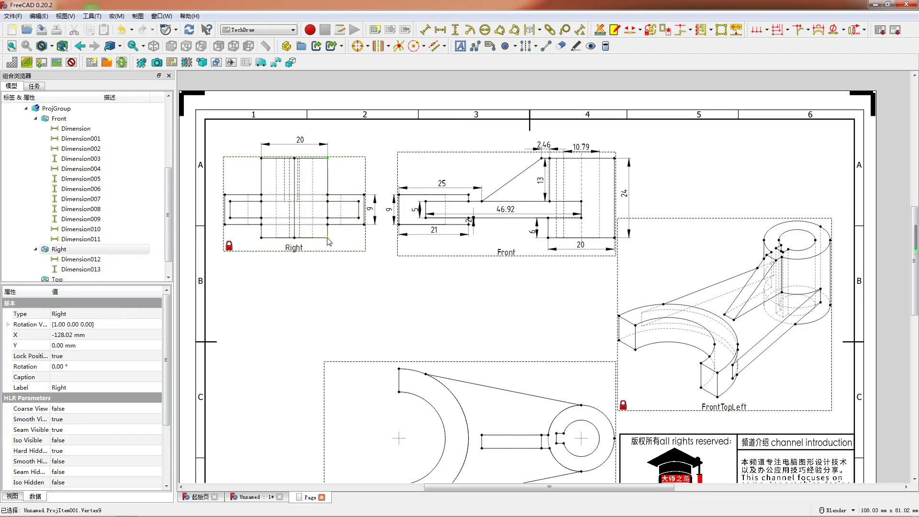
{"action": "key", "text": "v"}
{"action": "left_click_drag", "start_coordinate": [331, 197], "coordinate": [337, 212]}
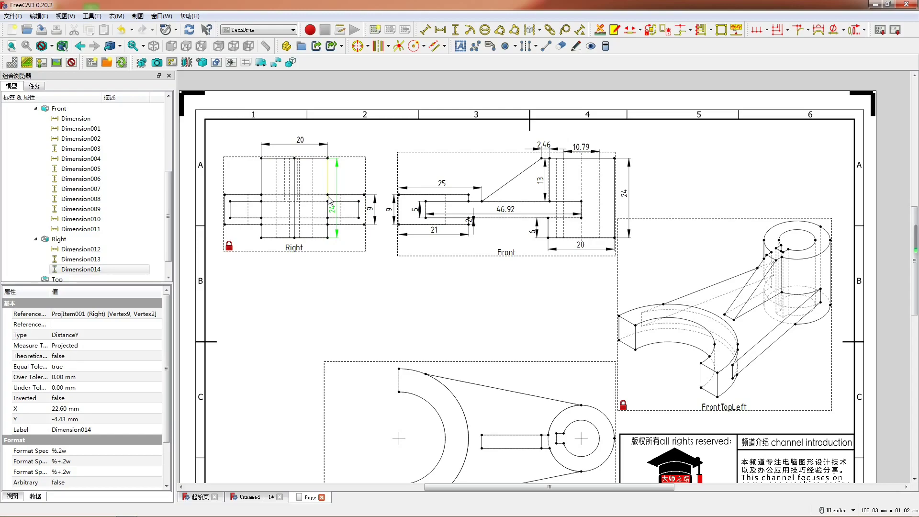
- Add a vertical dimension for the offset between the arm's and the fork's upper edges in the Right view
{"action": "left_click", "coordinate": [360, 204]}
{"action": "left_click", "coordinate": [359, 201]}
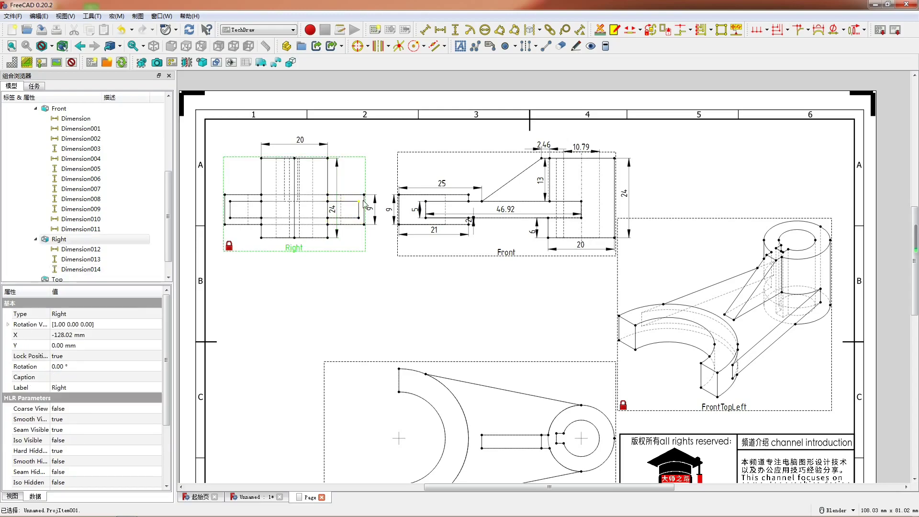
{"action": "left_click", "coordinate": [362, 196]}
{"action": "key", "text": "shift+v"}
{"action": "left_click", "coordinate": [362, 197]}
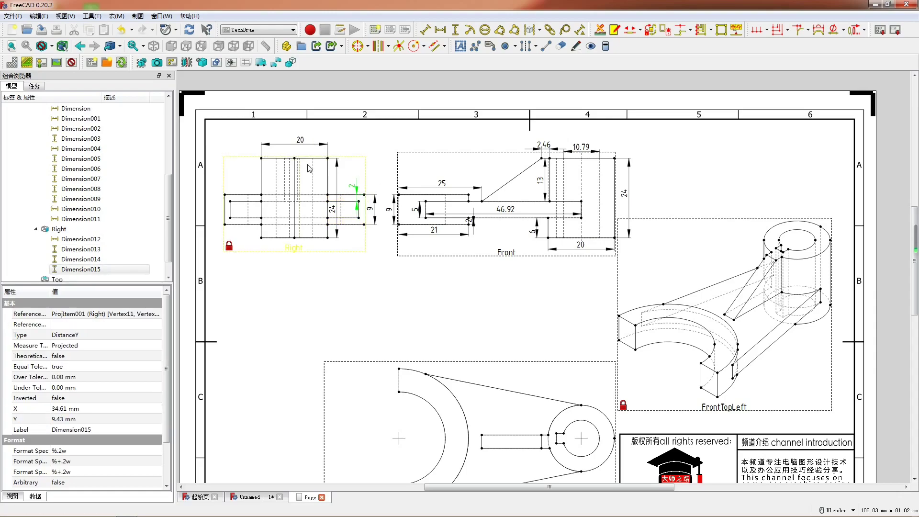
- Add a horizontal dimension for the fork's overall width between its lower corners, placed below the Right view
{"action": "left_click", "coordinate": [225, 225]}
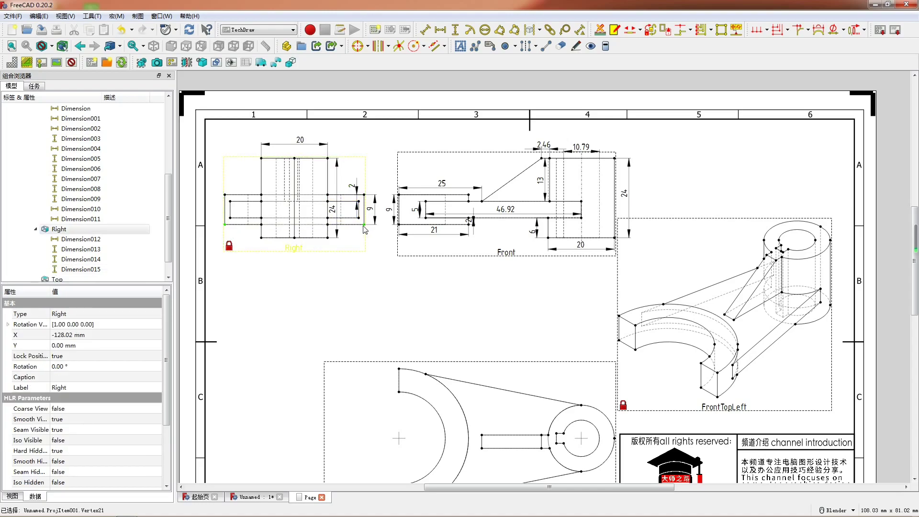
{"action": "key", "text": "h"}
{"action": "left_click_drag", "start_coordinate": [295, 226], "coordinate": [296, 246]}
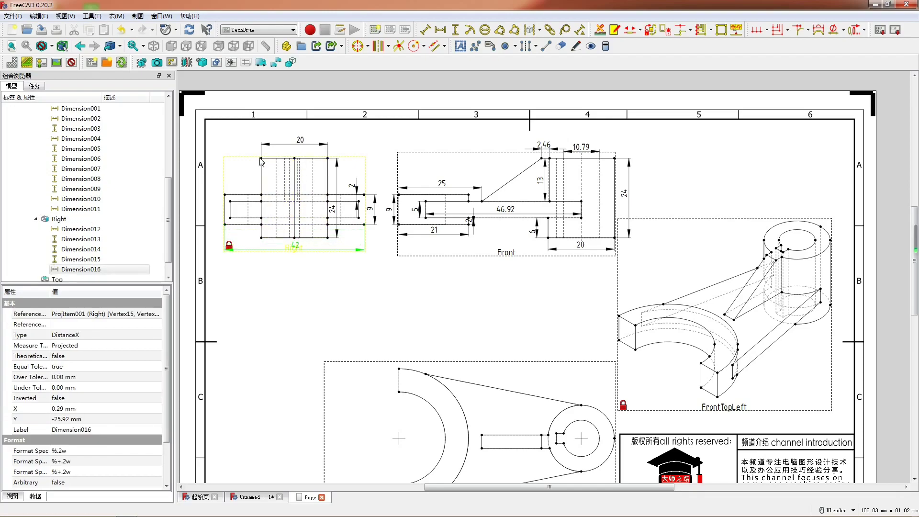
- Add a vertical dimension for the cylinder's height between its left-hand corners in the Right view, placed left of the view
{"action": "left_click", "coordinate": [262, 162]}
{"action": "left_click", "coordinate": [261, 159]}
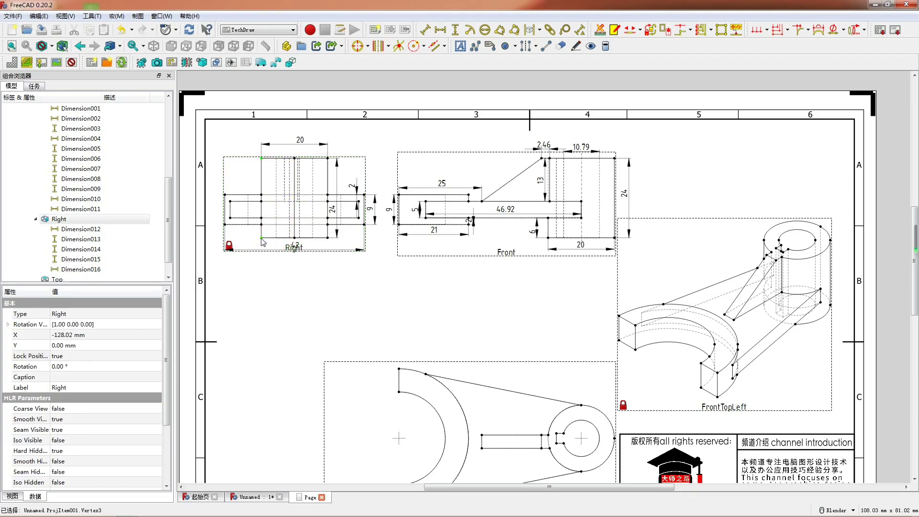
{"action": "left_click_drag", "start_coordinate": [261, 197], "coordinate": [216, 209]}
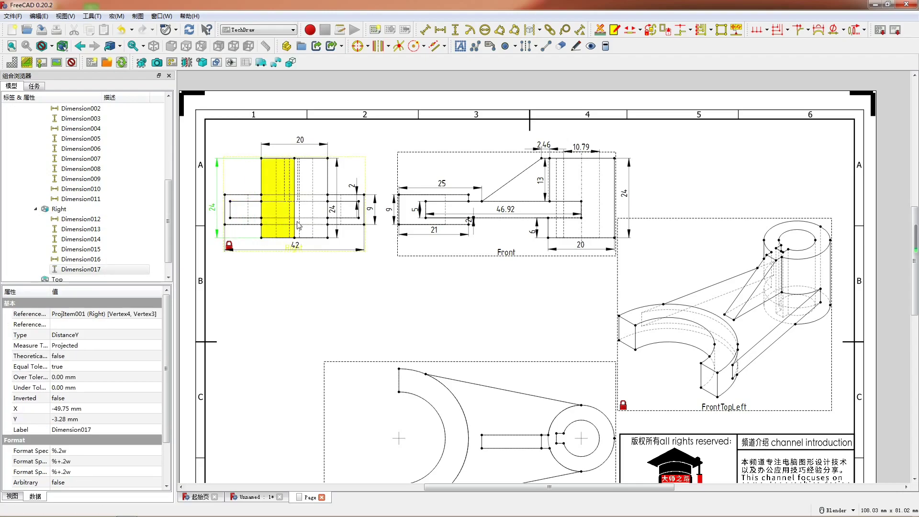
- Add diameter dimensions for the fork's inner and outer arcs in the Top view, with both labels placed above the fork
{"action": "scroll", "coordinate": [324, 272], "scroll_direction": "down", "scroll_amount": 2}
{"action": "middle_click_drag", "start_coordinate": [424, 293], "coordinate": [402, 151], "text": "shift"}
{"action": "left_click", "coordinate": [530, 293]}
{"action": "left_click", "coordinate": [533, 240]}
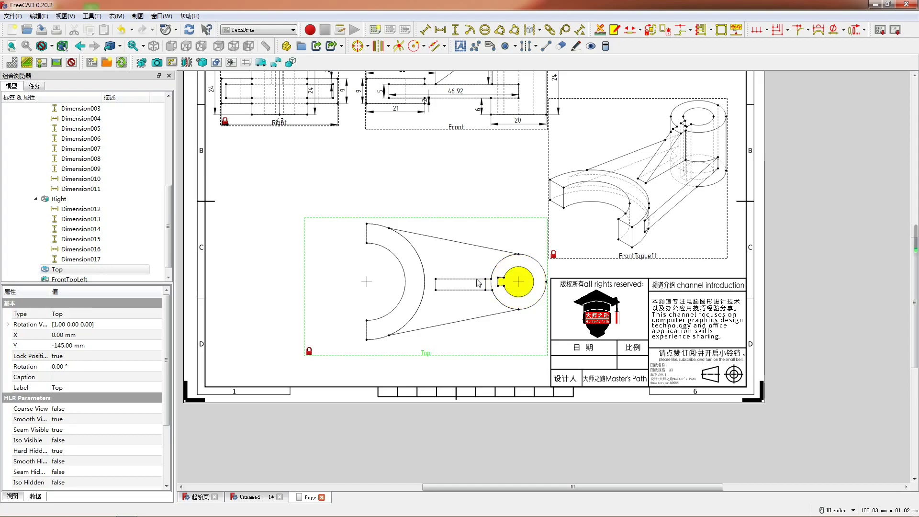
{"action": "left_click", "coordinate": [401, 265]}
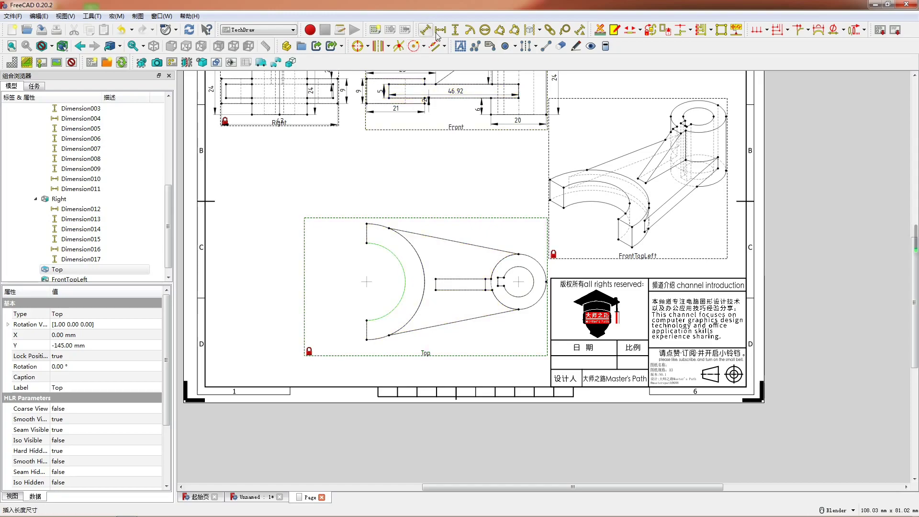
{"action": "left_click", "coordinate": [481, 31]}
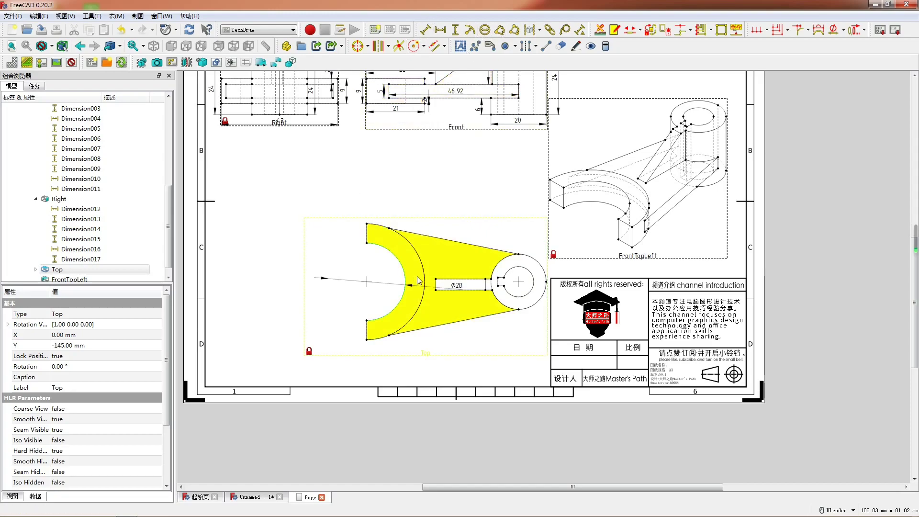
{"action": "left_click_drag", "start_coordinate": [452, 288], "coordinate": [391, 201]}
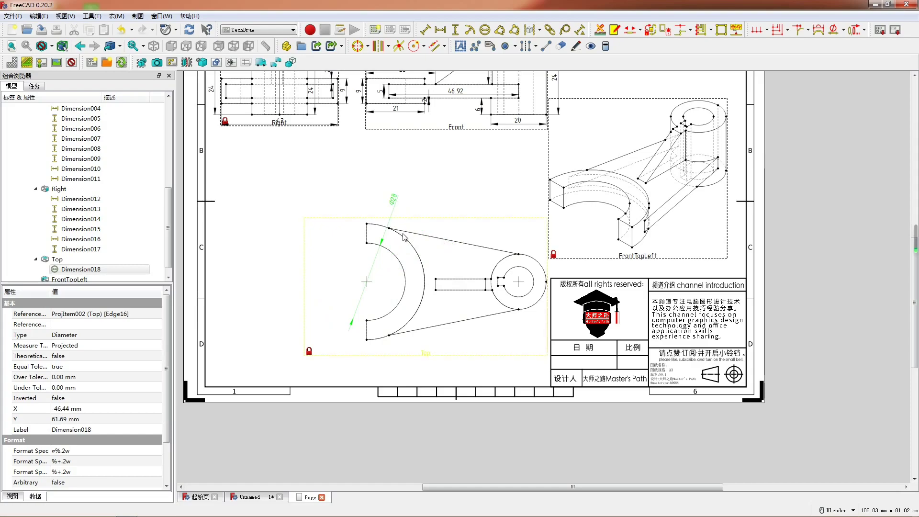
{"action": "left_click", "coordinate": [424, 280]}
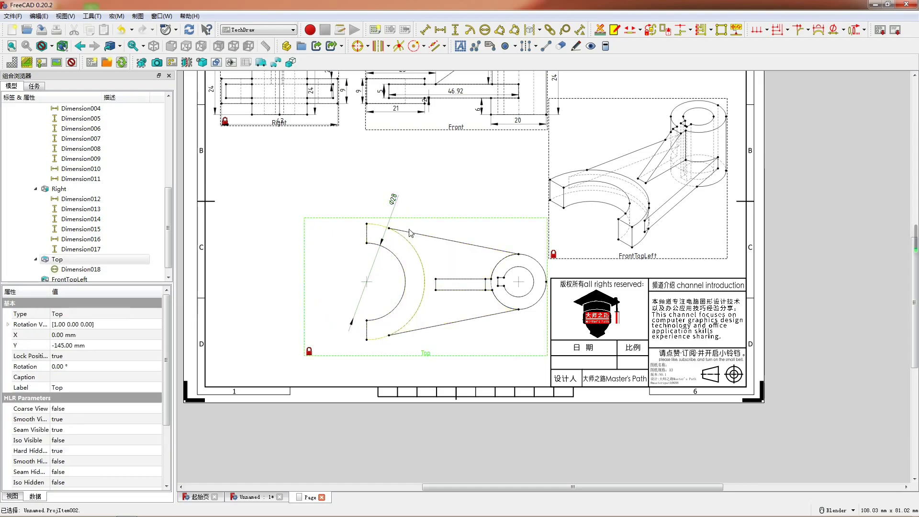
{"action": "left_click", "coordinate": [485, 31]}
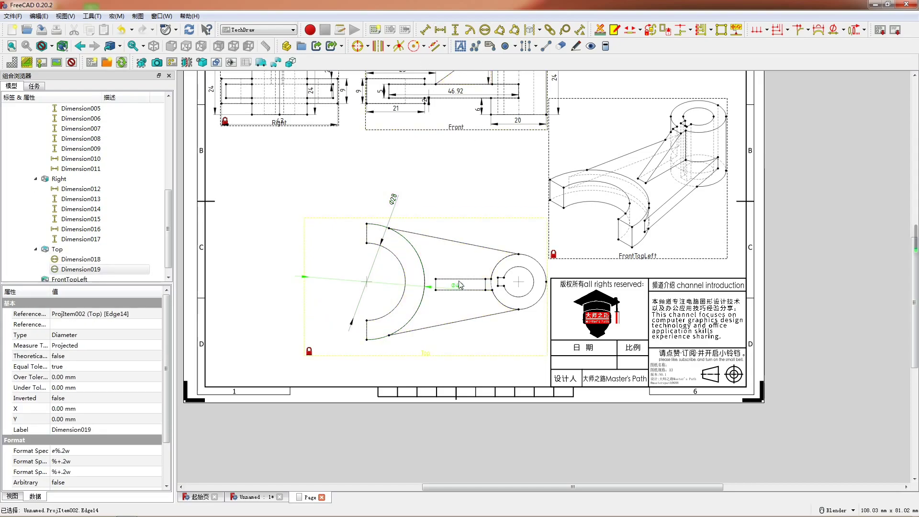
{"action": "left_click_drag", "start_coordinate": [433, 213], "coordinate": [414, 214]}
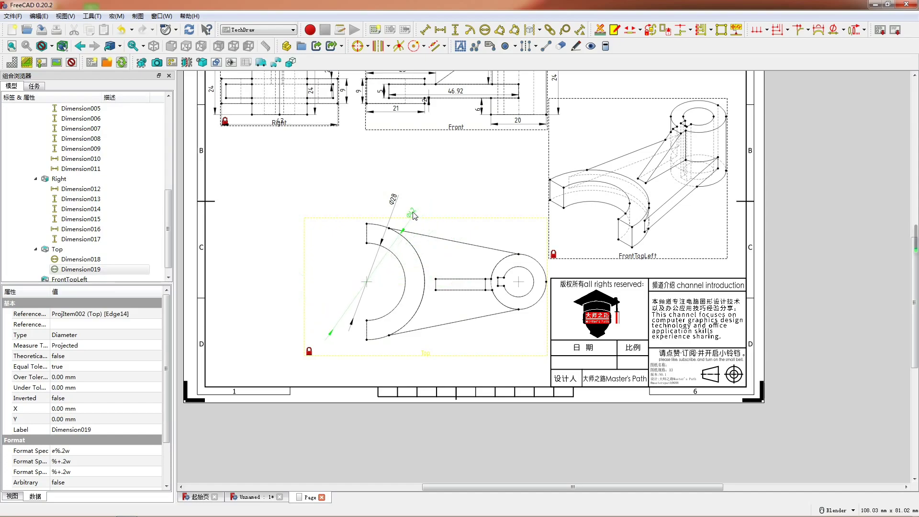
- Add a vertical dimension for the fork's upper end edge in the Top view, placed to the left of it
{"action": "left_click", "coordinate": [367, 237]}
{"action": "key", "text": "v"}
{"action": "left_click_drag", "start_coordinate": [370, 231], "coordinate": [354, 235]}
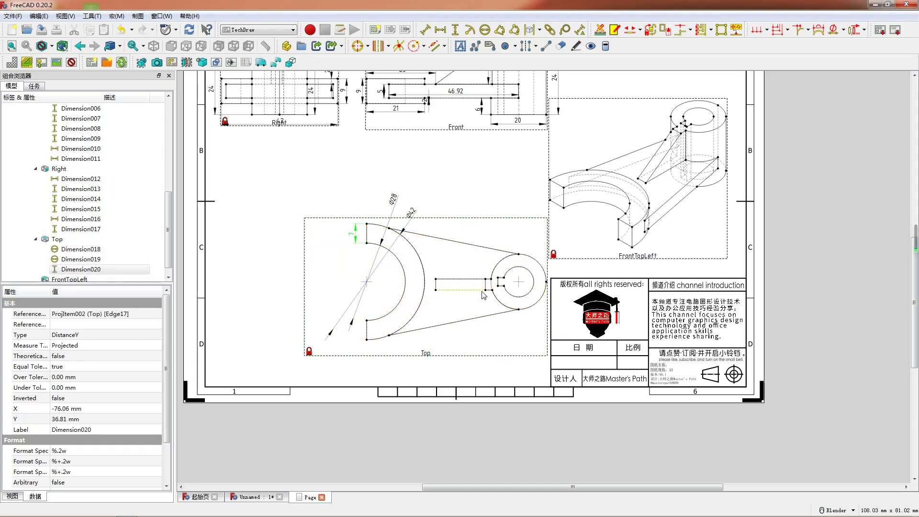
- Add horizontal dimensions below the rib in the Top view for its length and the short edge inside the cylinder ring
{"action": "left_click", "coordinate": [435, 290]}
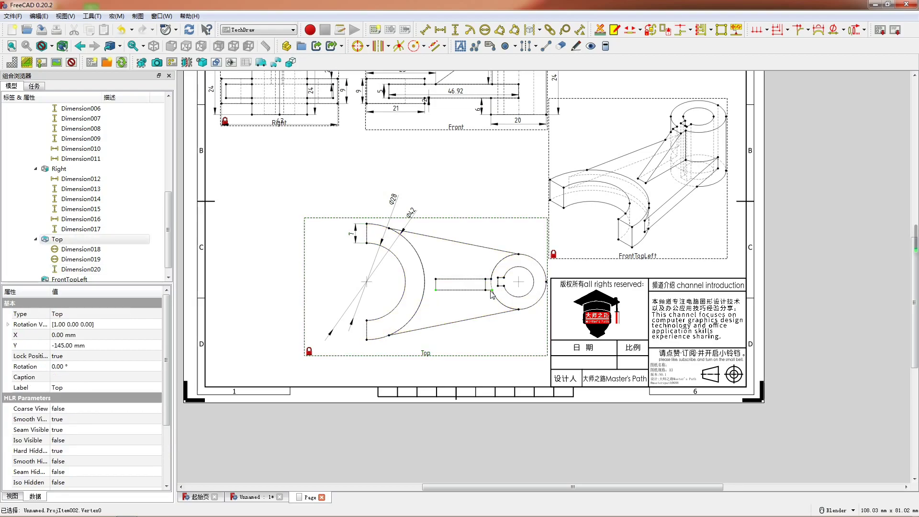
{"action": "key", "text": "h"}
{"action": "left_click_drag", "start_coordinate": [467, 293], "coordinate": [470, 300]}
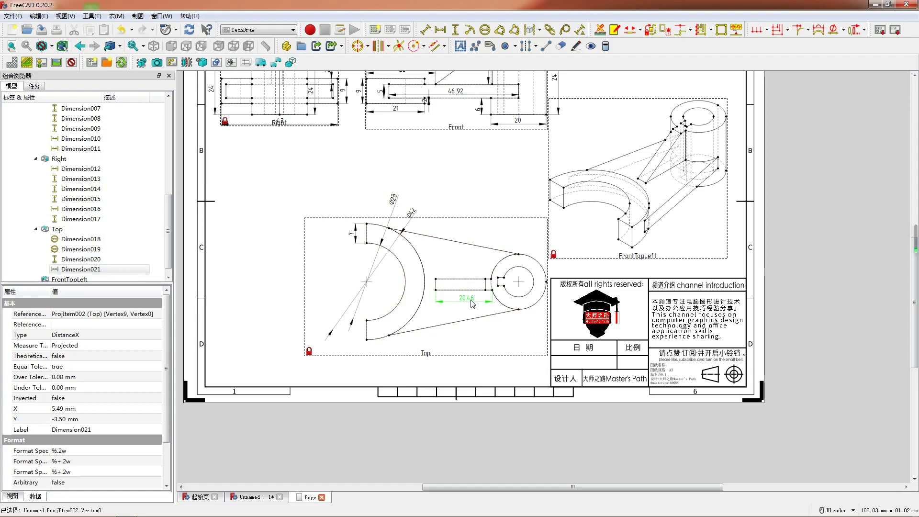
{"action": "left_click", "coordinate": [499, 291]}
{"action": "key", "text": "h"}
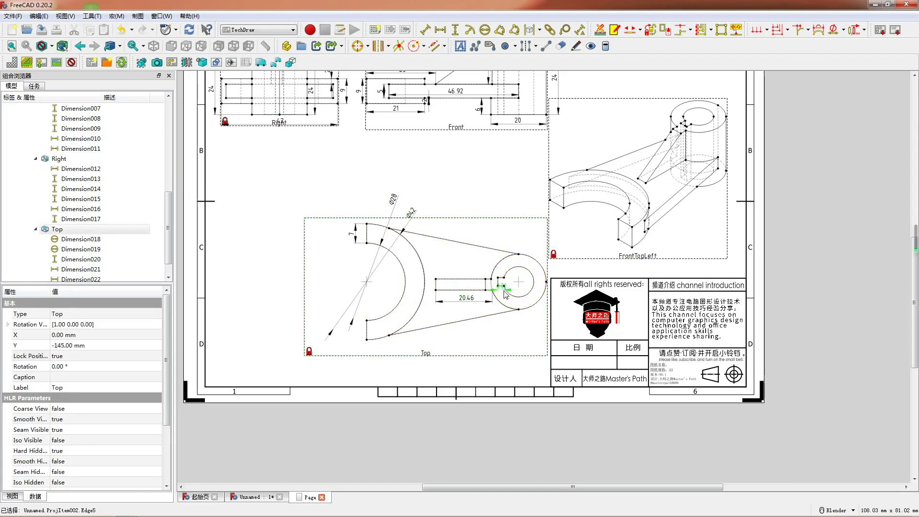
- Add diameter dimensions for the cylinder's hole and outer circle in the Top view, placed above and to the right
{"action": "left_click", "coordinate": [531, 279]}
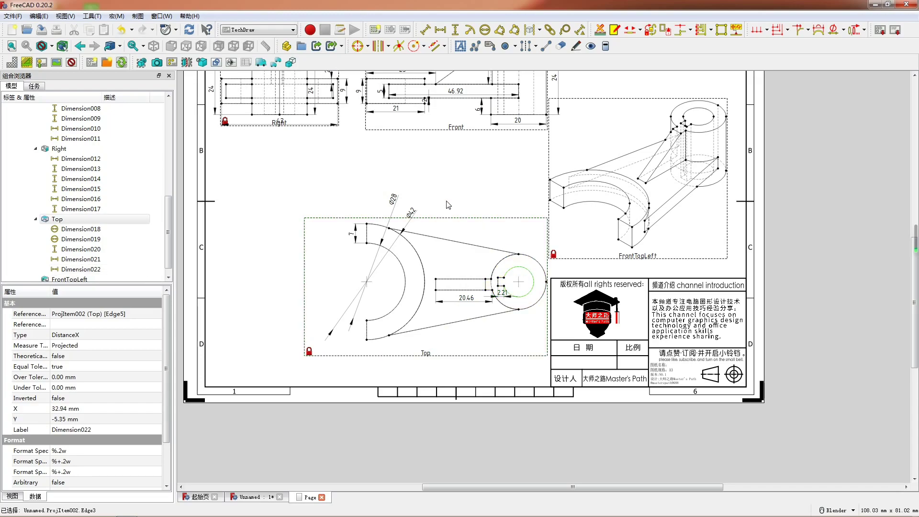
{"action": "left_click", "coordinate": [485, 30]}
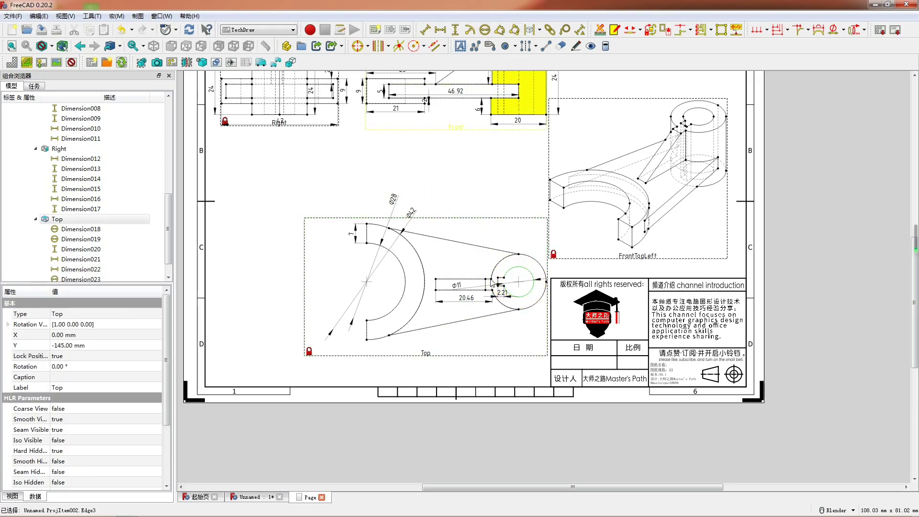
{"action": "left_click_drag", "start_coordinate": [475, 254], "coordinate": [533, 232]}
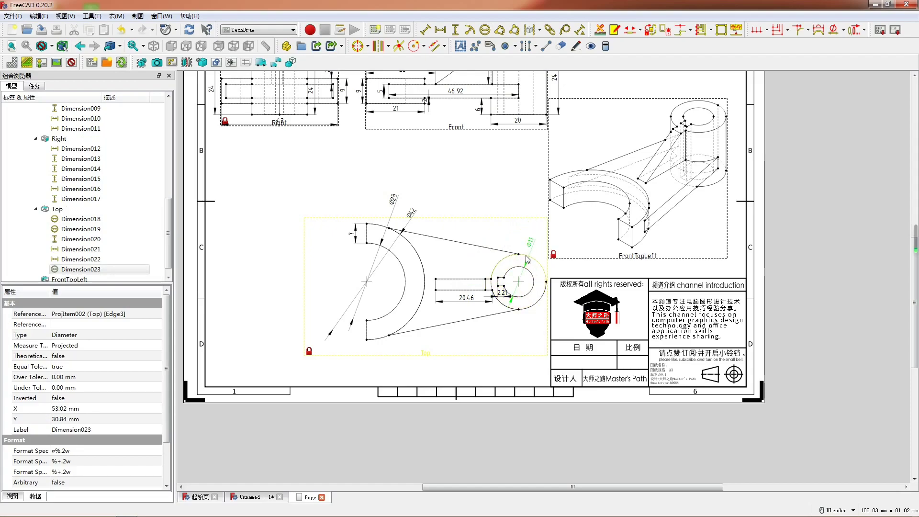
{"action": "left_click", "coordinate": [544, 273]}
{"action": "left_click", "coordinate": [484, 29]}
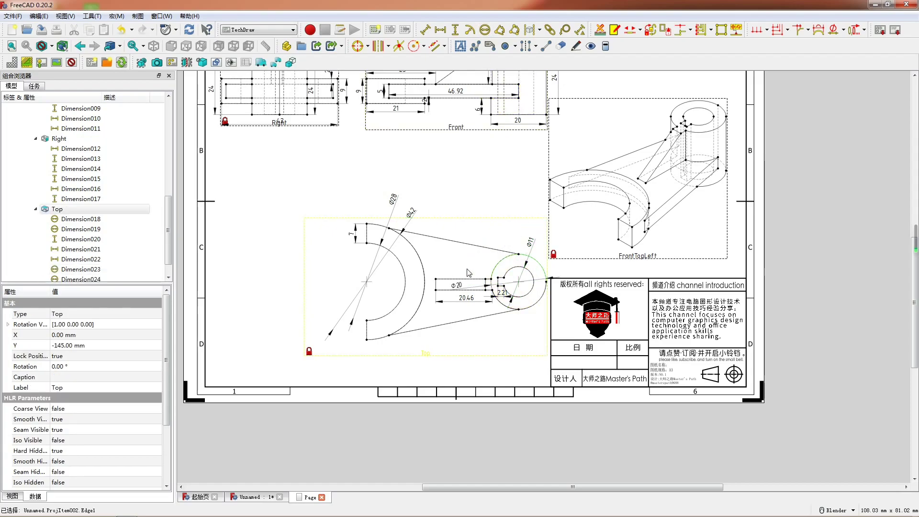
{"action": "left_click_drag", "start_coordinate": [544, 261], "coordinate": [540, 258]}
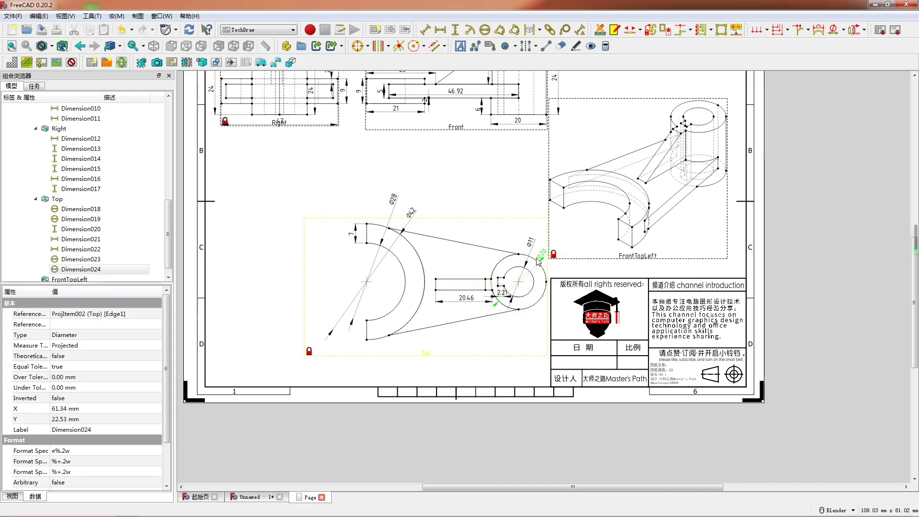
- Add a horizontal dimension between the fork arc's centre and the hole's centre in the Top view, placed above the rib
{"action": "left_click", "coordinate": [369, 283]}
{"action": "left_click", "coordinate": [367, 282]}
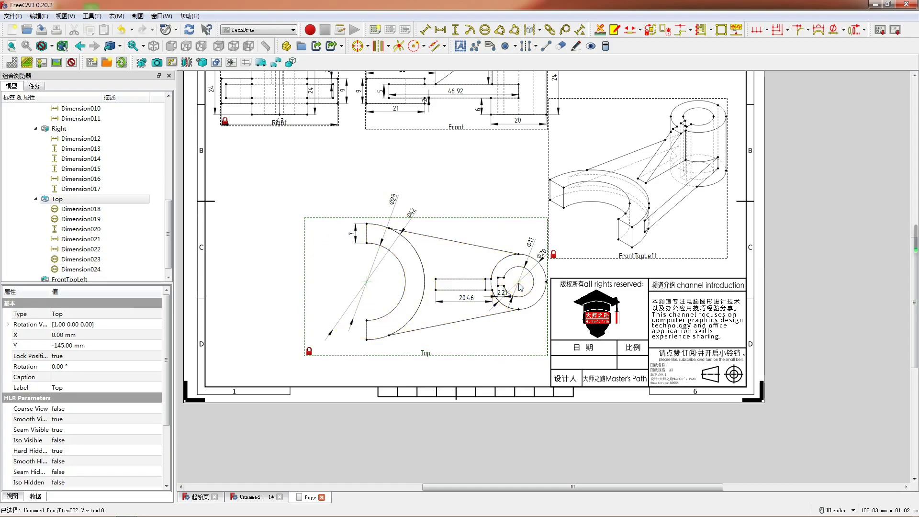
{"action": "left_click", "coordinate": [498, 287]}
{"action": "key", "text": "shift+h"}
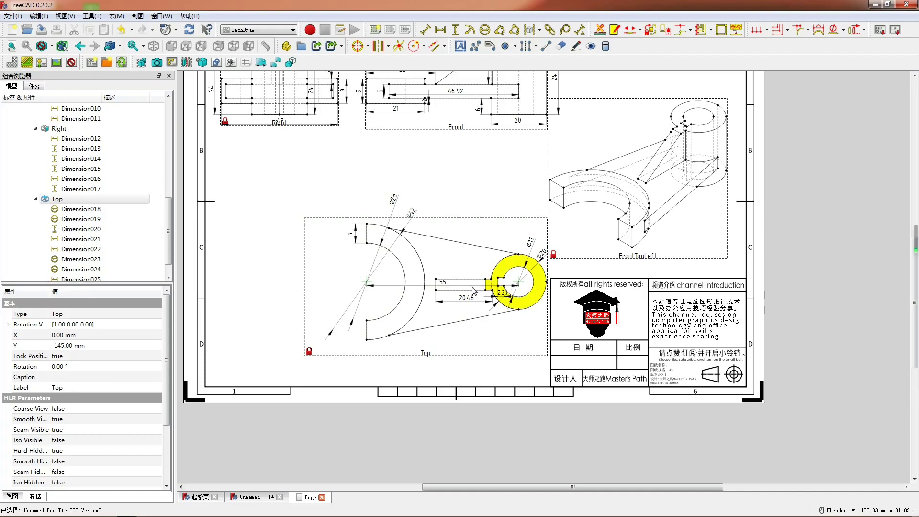
{"action": "left_click_drag", "start_coordinate": [447, 280], "coordinate": [445, 262]}
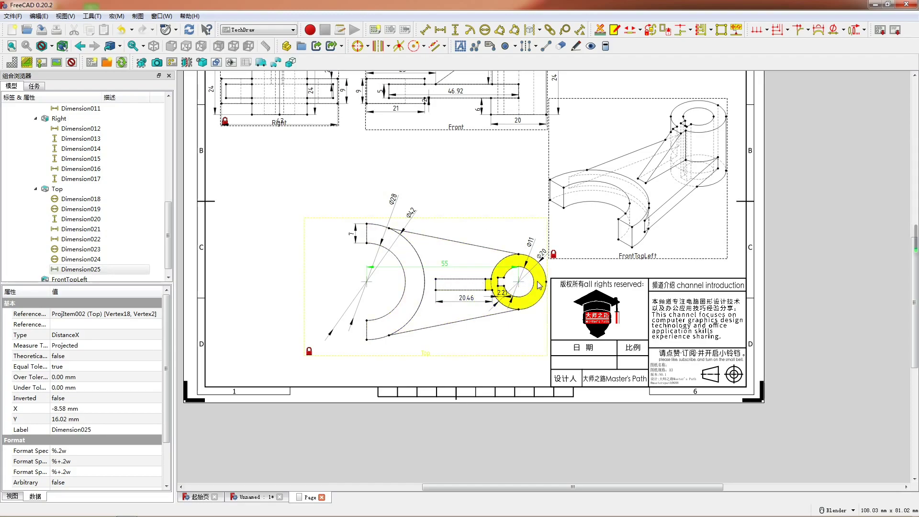
- Add a vertical dimension for the rib's width at its left end in the Top view
{"action": "scroll", "coordinate": [539, 285], "scroll_direction": "up", "scroll_amount": 2}
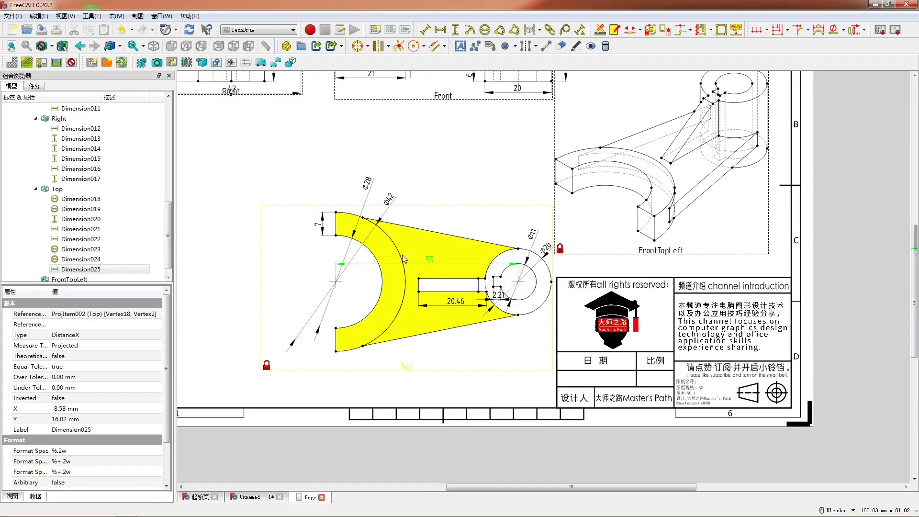
{"action": "scroll", "coordinate": [418, 284], "scroll_direction": "down", "scroll_amount": 2}
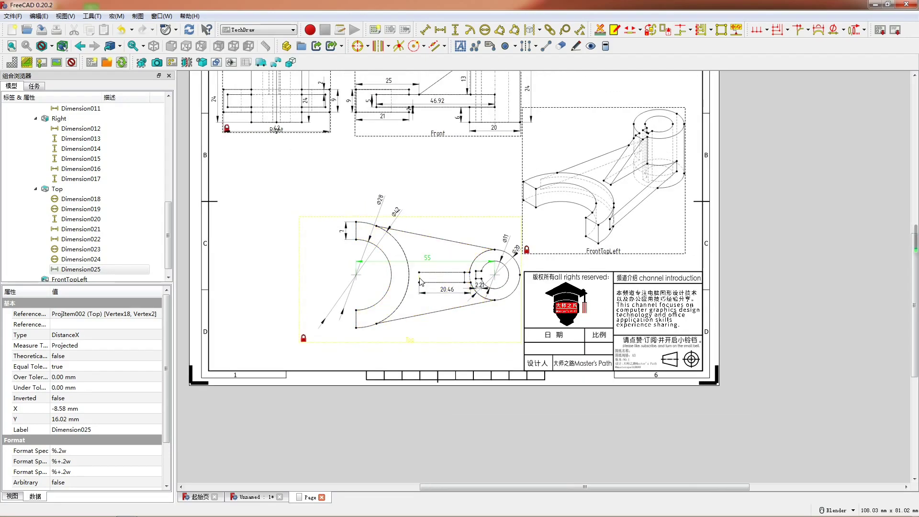
{"action": "left_click", "coordinate": [420, 282]}
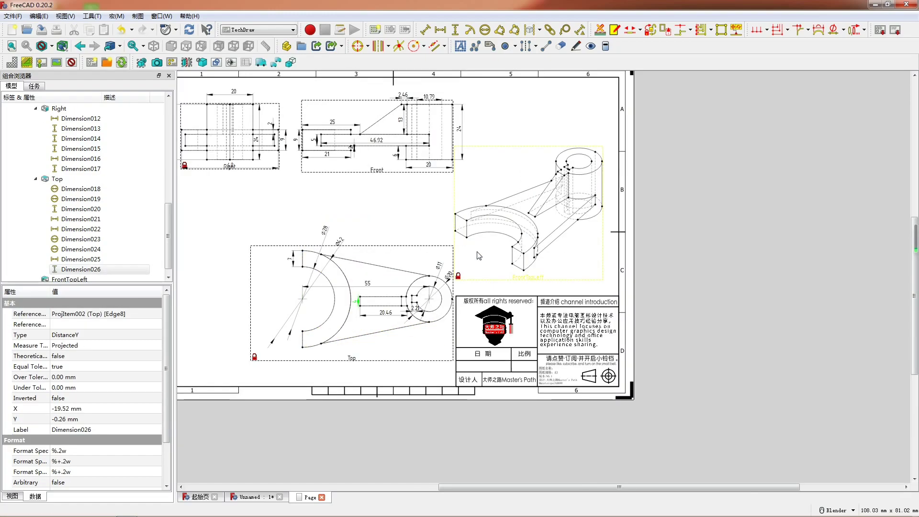
{"action": "scroll", "coordinate": [547, 224], "scroll_direction": "down", "scroll_amount": 1}
{"action": "scroll", "coordinate": [570, 186], "scroll_direction": "up", "scroll_amount": 1}
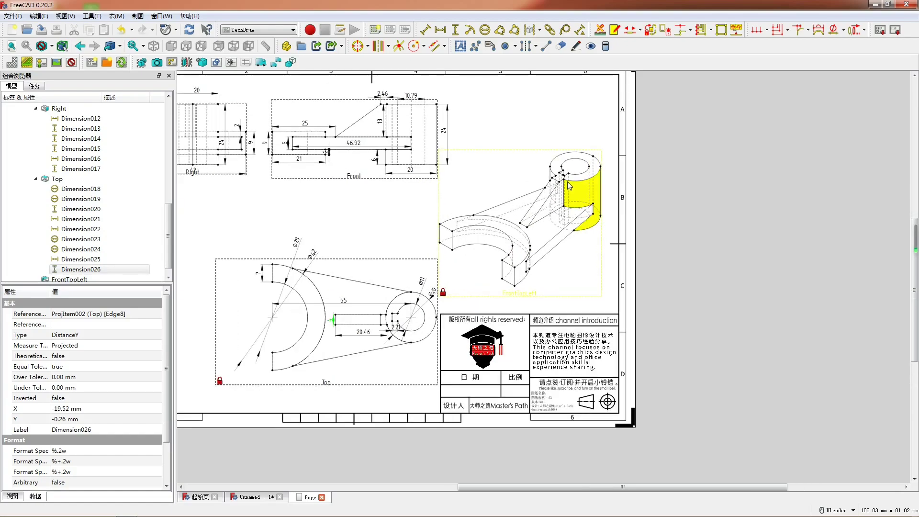
{"action": "scroll", "coordinate": [592, 258], "scroll_direction": "down", "scroll_amount": 1}
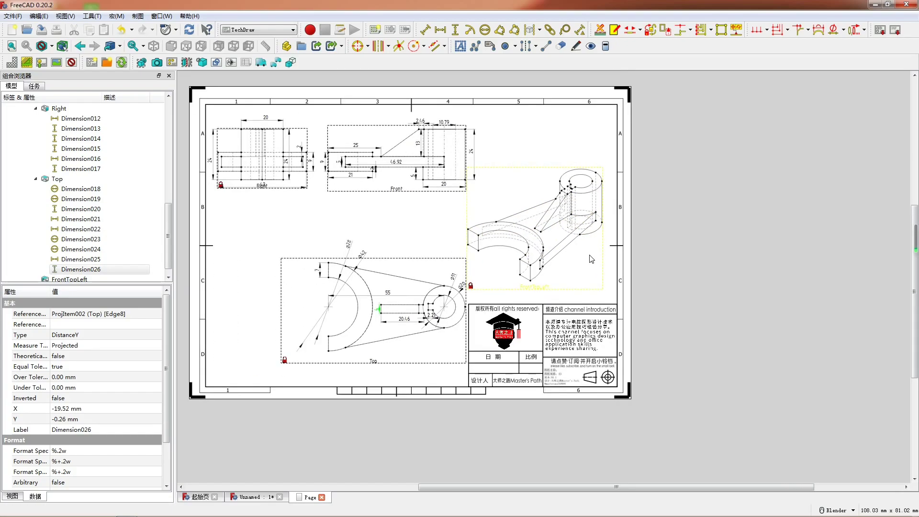
- Create a section view from the Front view with a vertical cutting line and identifier A, placed left of the Top view
{"action": "left_click", "coordinate": [395, 193]}
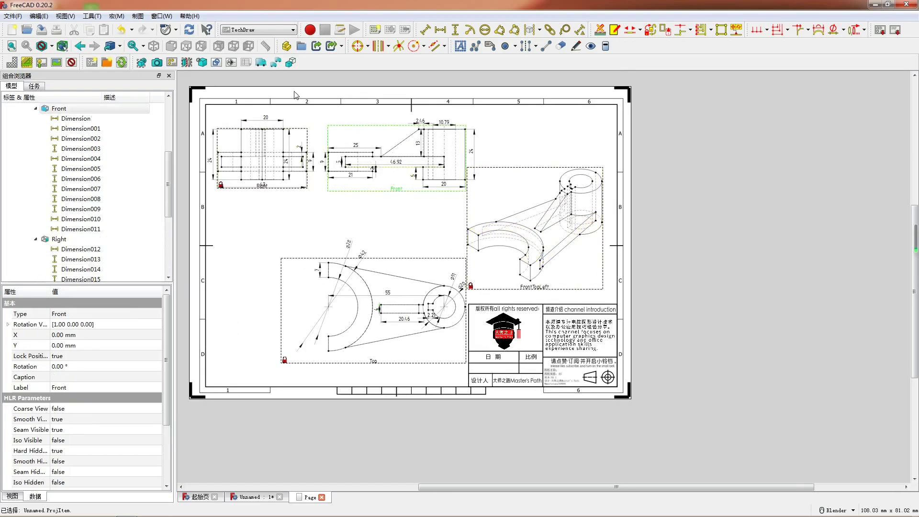
{"action": "left_click", "coordinate": [201, 63]}
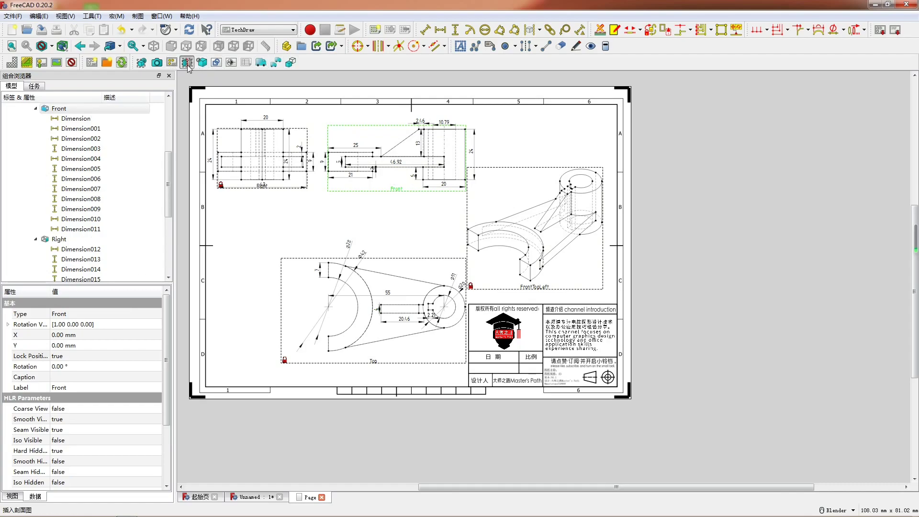
{"action": "left_click", "coordinate": [128, 220]}
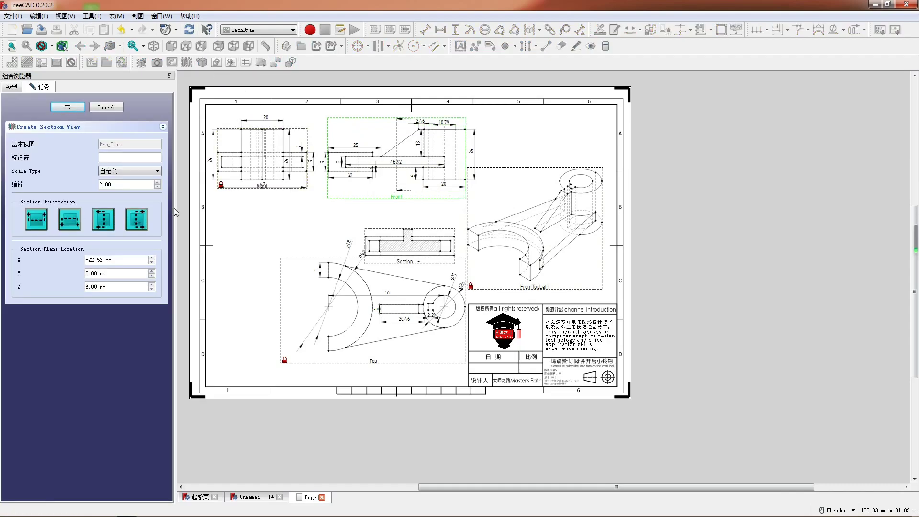
{"action": "left_click", "coordinate": [12, 46]}
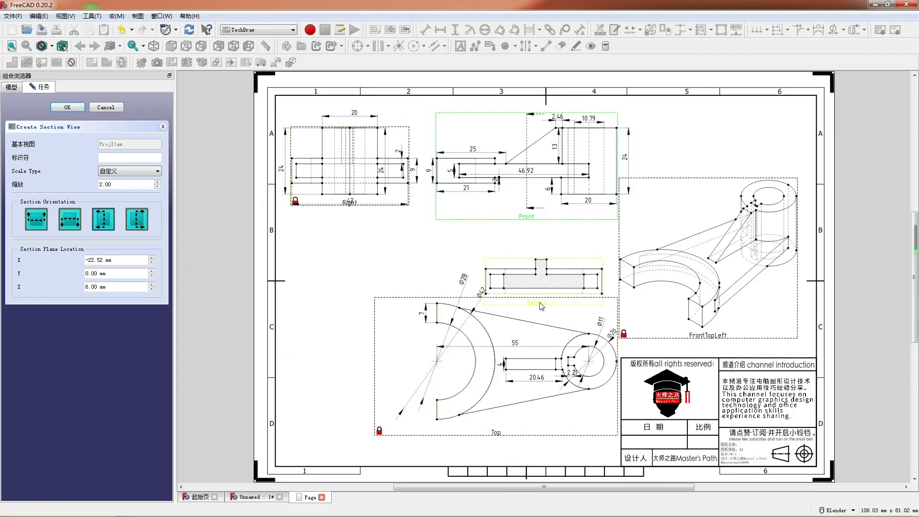
{"action": "left_click_drag", "start_coordinate": [541, 301], "coordinate": [341, 398]}
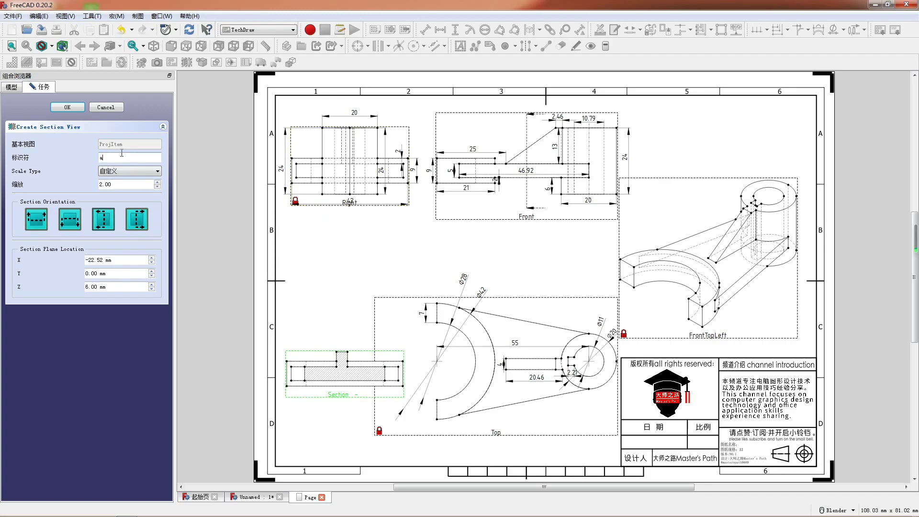
{"action": "key", "text": "BackSpace"}
{"action": "type", "text": "A"}
{"action": "left_click", "coordinate": [67, 107]}
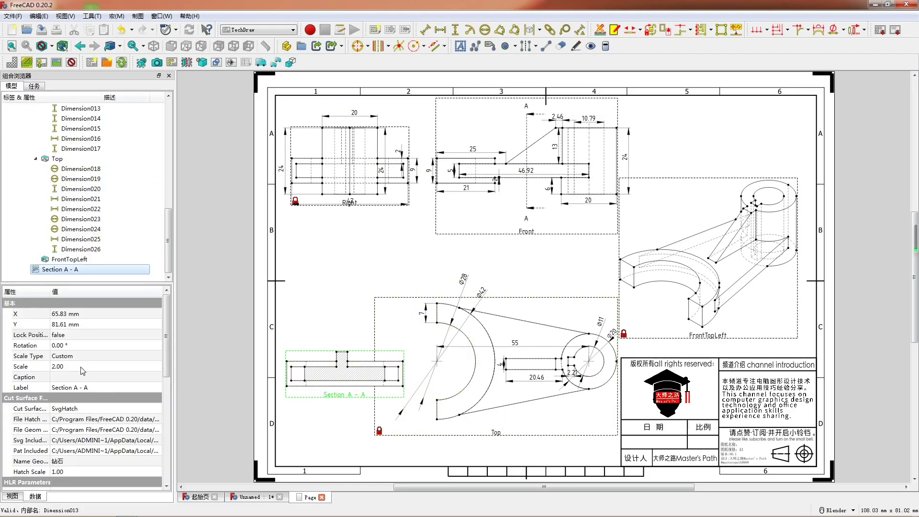
- Lock the position of the Section A - A view by setting Lock Position to true
{"action": "left_click", "coordinate": [86, 334]}
{"action": "left_click", "coordinate": [86, 335]}
{"action": "left_click", "coordinate": [88, 352]}
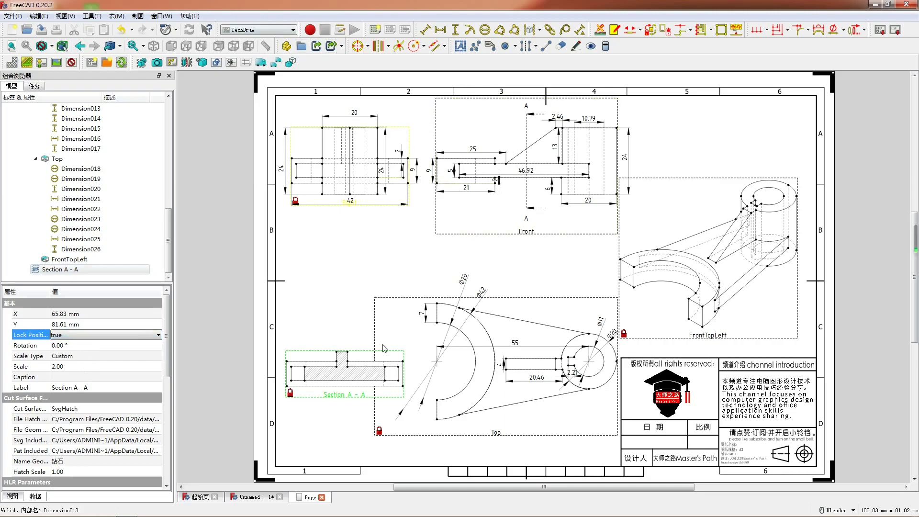
- Add horizontal dimensions for the lower edge and the rib's top edge in the Section A - A view
{"action": "left_click", "coordinate": [372, 386]}
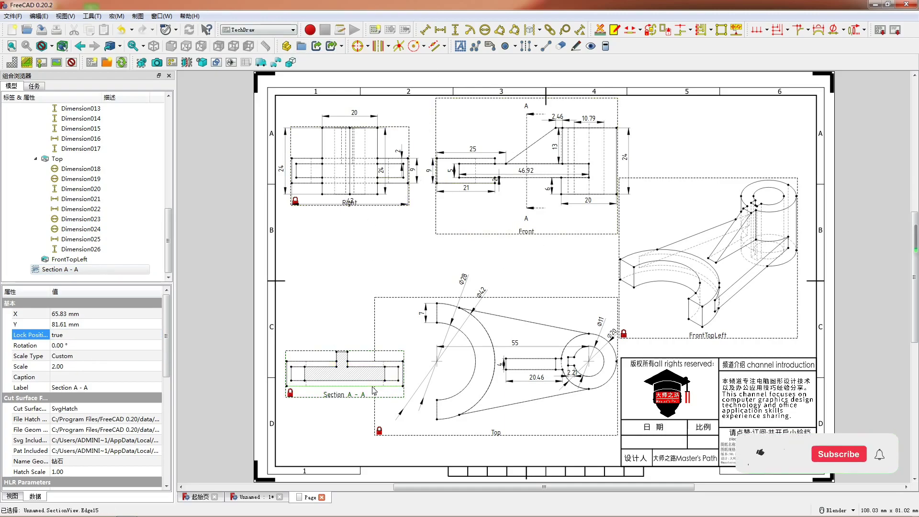
{"action": "key", "text": "h"}
{"action": "left_click", "coordinate": [338, 353]}
{"action": "left_click", "coordinate": [340, 354]}
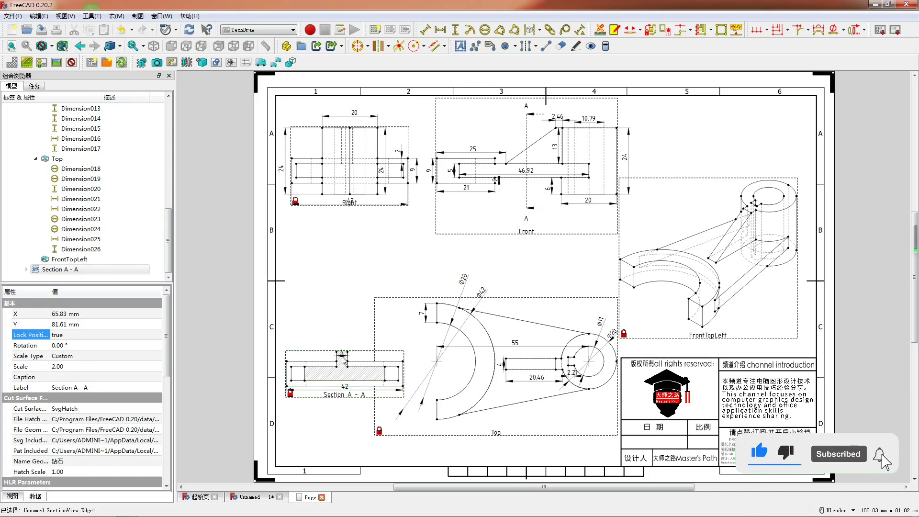
- Add horizontal dimensions for the rib's top edge and the upper edge to its right in the Section A - A view, placed above their edges
{"action": "key", "text": "h"}
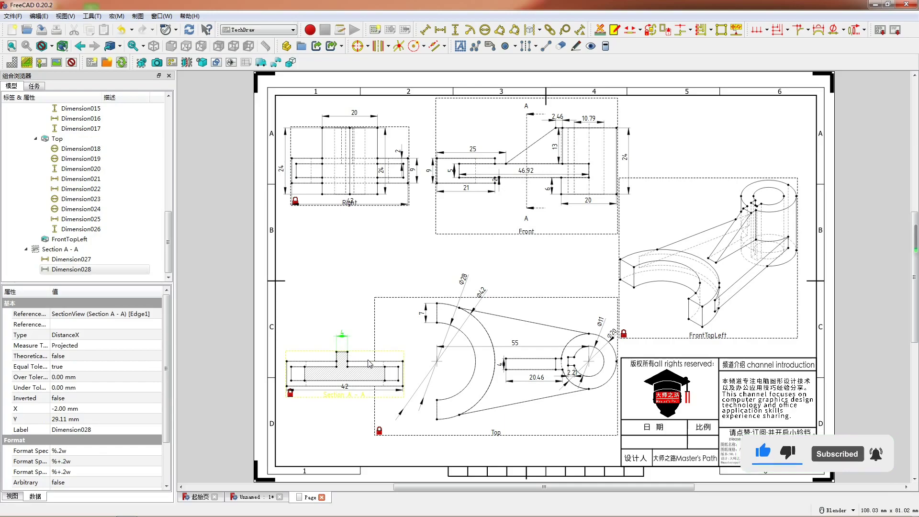
{"action": "left_click", "coordinate": [370, 364]}
{"action": "key", "text": "h"}
{"action": "left_click_drag", "start_coordinate": [375, 361], "coordinate": [377, 350]}
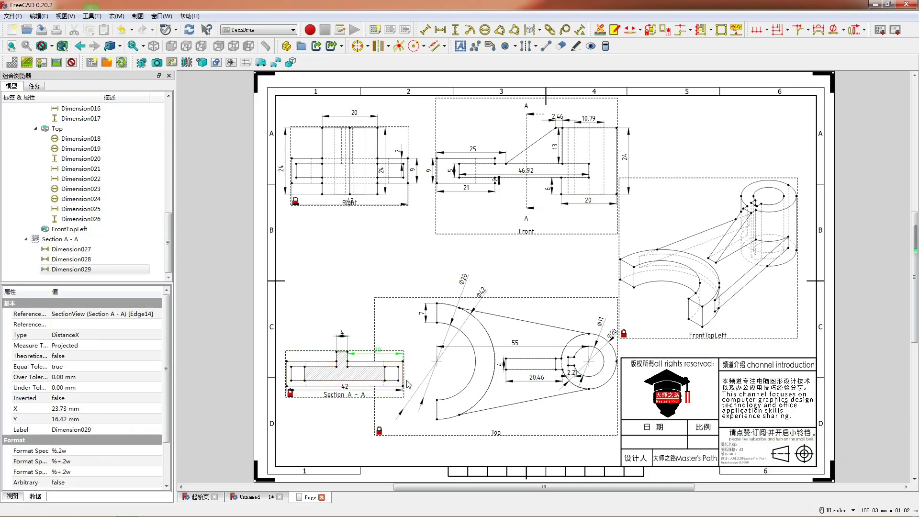
- Add a vertical dimension for the left edge of the Section A - A view and place it just outside that edge
{"action": "left_click", "coordinate": [298, 370]}
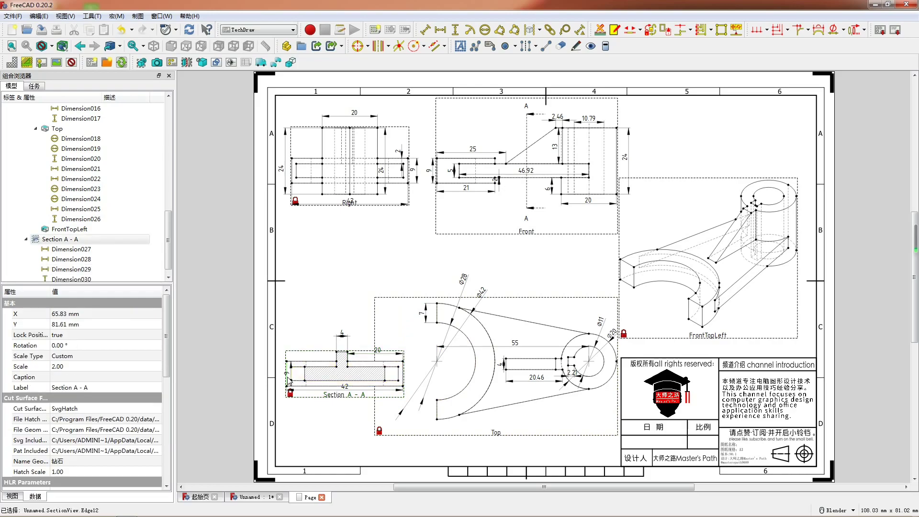
{"action": "left_click", "coordinate": [287, 374]}
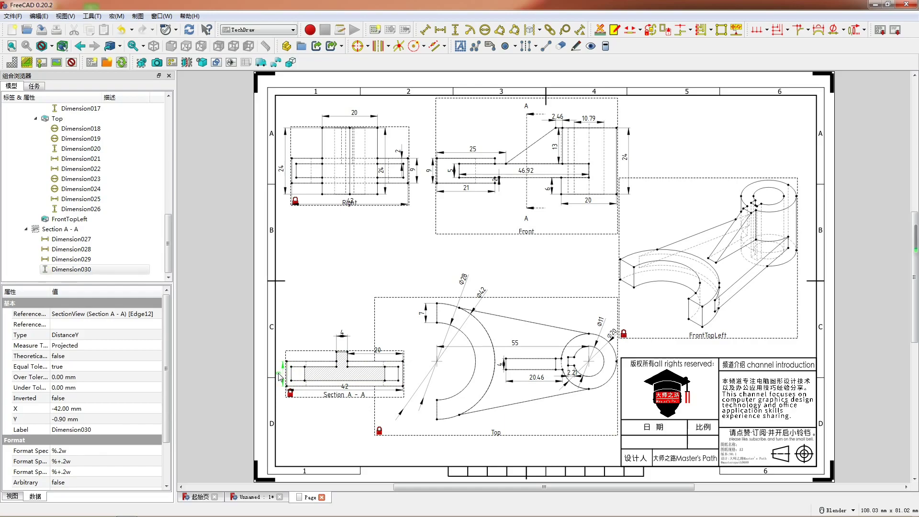
{"action": "left_click_drag", "start_coordinate": [279, 373], "coordinate": [279, 373]}
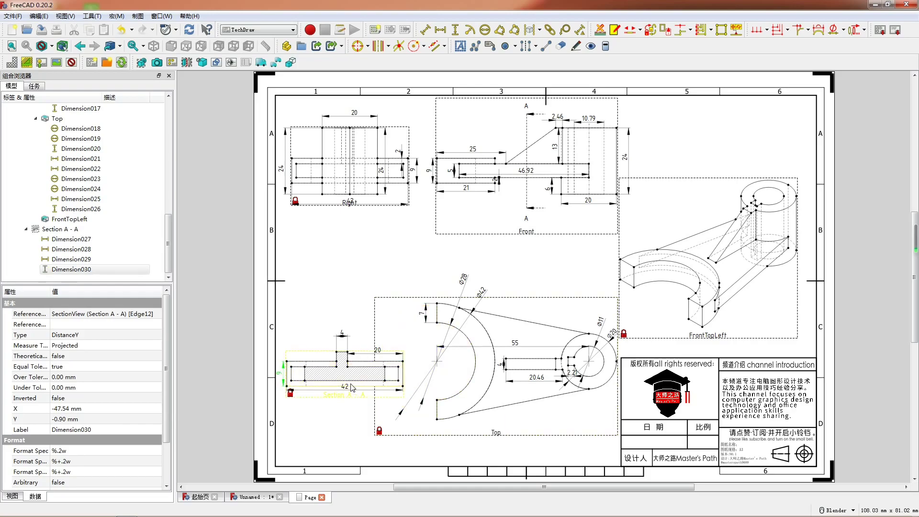
{"action": "left_click", "coordinate": [327, 292]}
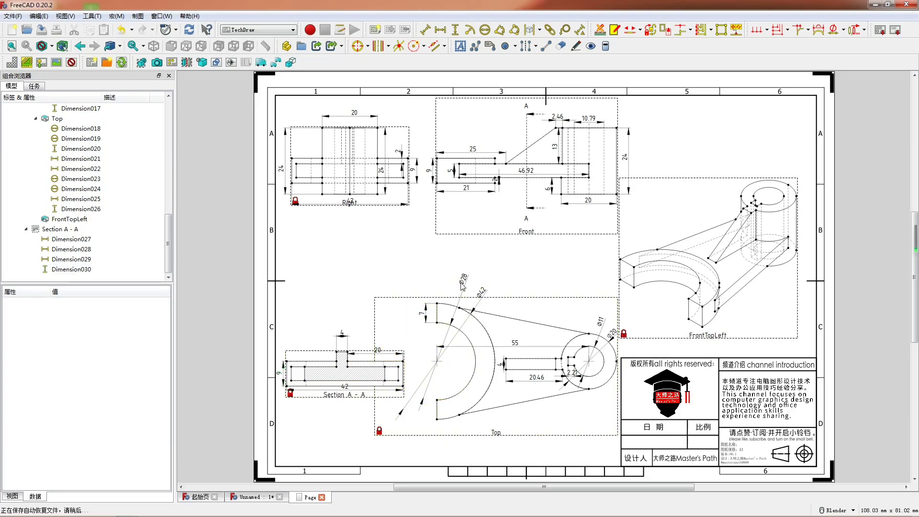
- Insert six text annotations on the page and place one of them below the Right view
{"action": "scroll", "coordinate": [330, 289], "scroll_direction": "down", "scroll_amount": 1}
{"action": "middle_click_drag", "start_coordinate": [493, 265], "coordinate": [455, 269], "text": "shift"}
{"action": "middle_click_drag", "start_coordinate": [524, 288], "coordinate": [489, 283], "text": "shift"}
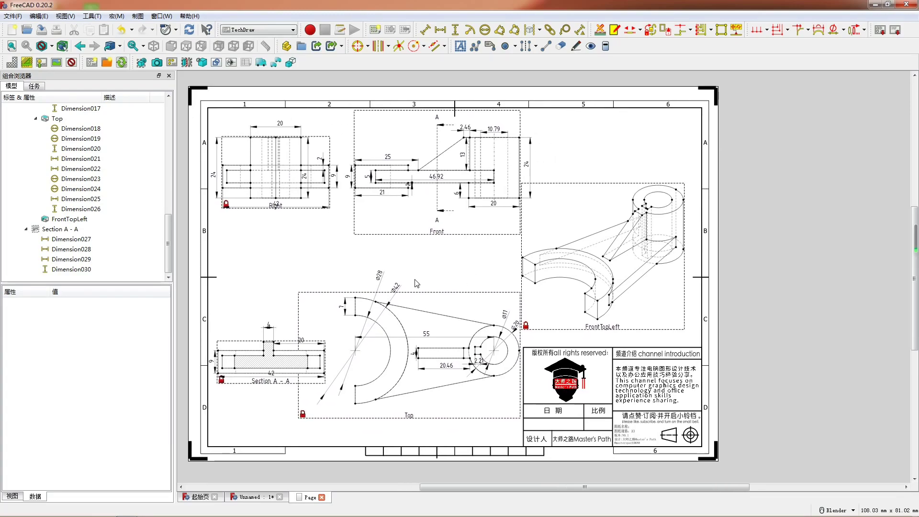
{"action": "scroll", "coordinate": [400, 269], "scroll_direction": "up", "scroll_amount": 1}
{"action": "middle_click_drag", "start_coordinate": [448, 263], "coordinate": [468, 257], "text": "shift"}
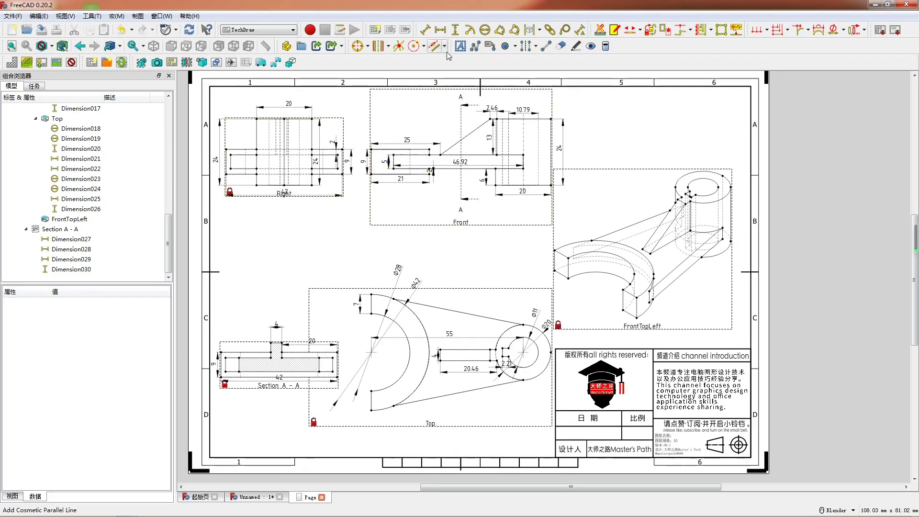
{"action": "left_click", "coordinate": [460, 46]}
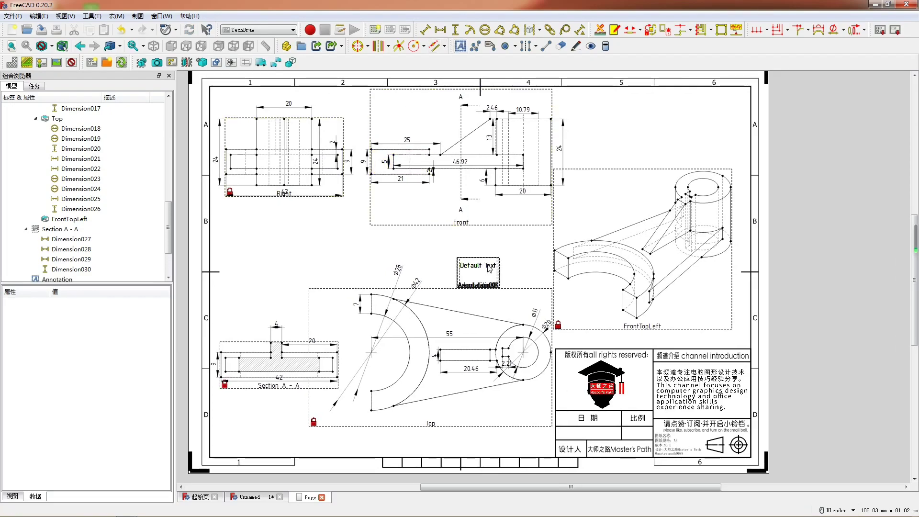
{"action": "left_click_drag", "start_coordinate": [446, 255], "coordinate": [254, 206]}
- Set the text of the annotation below the Right view to 右视图
{"action": "double_click", "coordinate": [285, 218]}
{"action": "key", "text": "ctrl+a"}
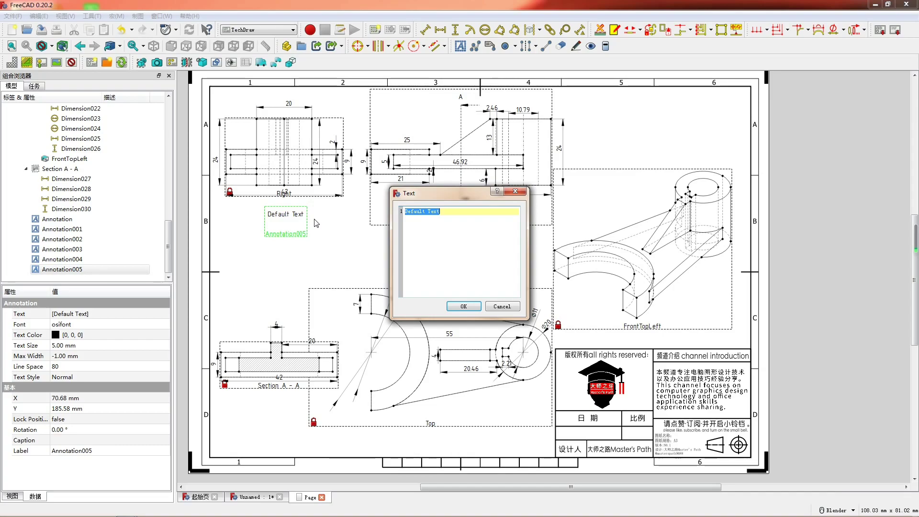
{"action": "key", "text": "ctrl+space"}
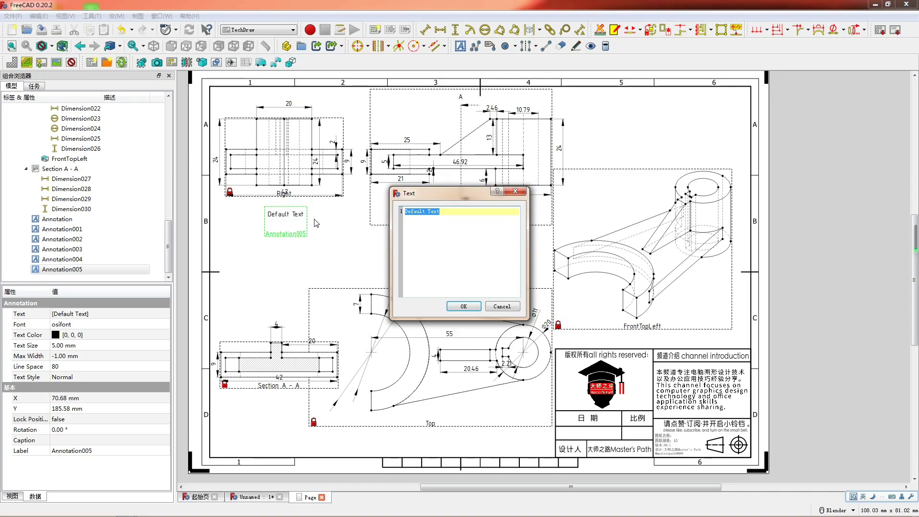
{"action": "type", "text": "you"}
{"action": "key", "text": "shift"}
{"action": "type", "text": "you"}
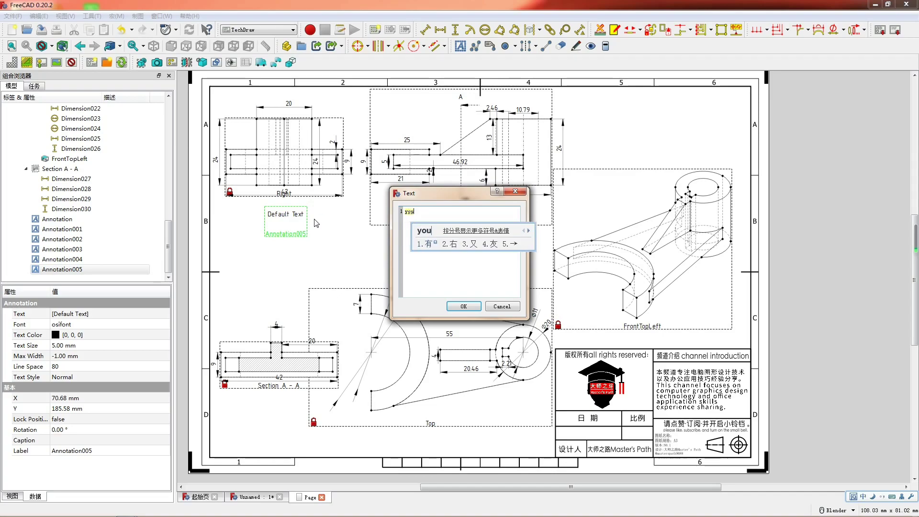
{"action": "type", "text": "2st"}
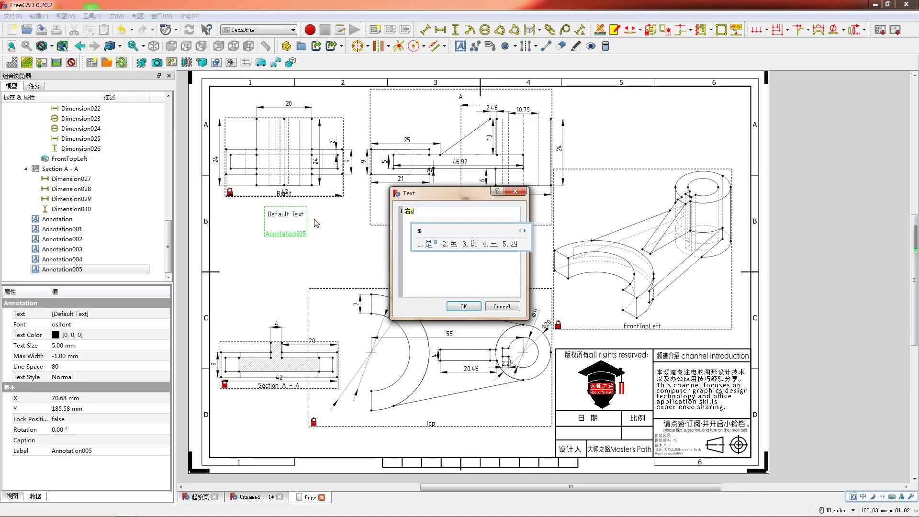
{"action": "key", "text": "space"}
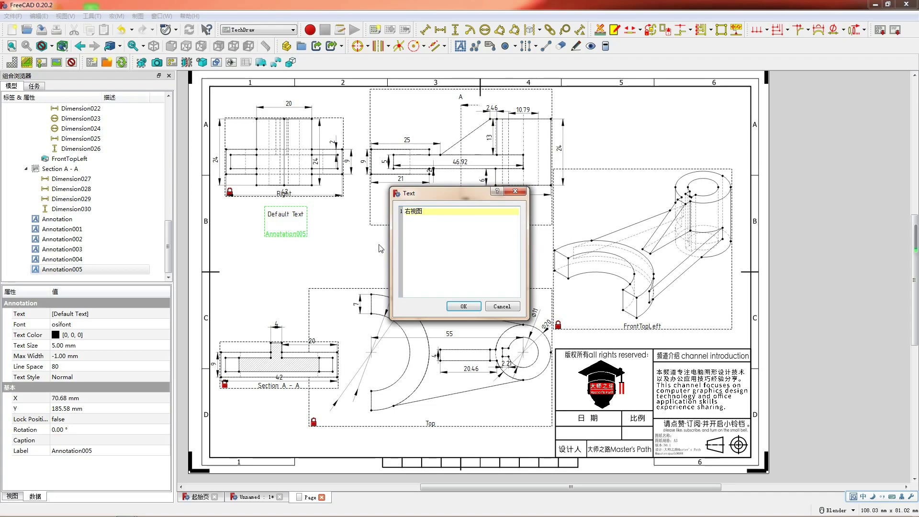
{"action": "left_click", "coordinate": [463, 306]}
- Place a default annotation below the FrontTopLeft view and set its text to 轴测图
{"action": "left_click_drag", "start_coordinate": [566, 283], "coordinate": [651, 331]}
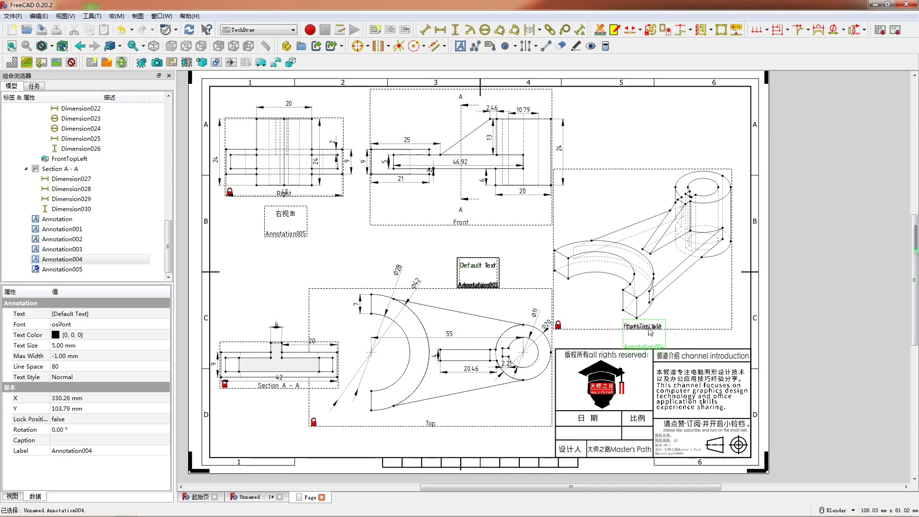
{"action": "double_click", "coordinate": [651, 331]}
{"action": "key", "text": "ctrl+a"}
{"action": "type", "text": "zct"}
{"action": "key", "text": "space"}
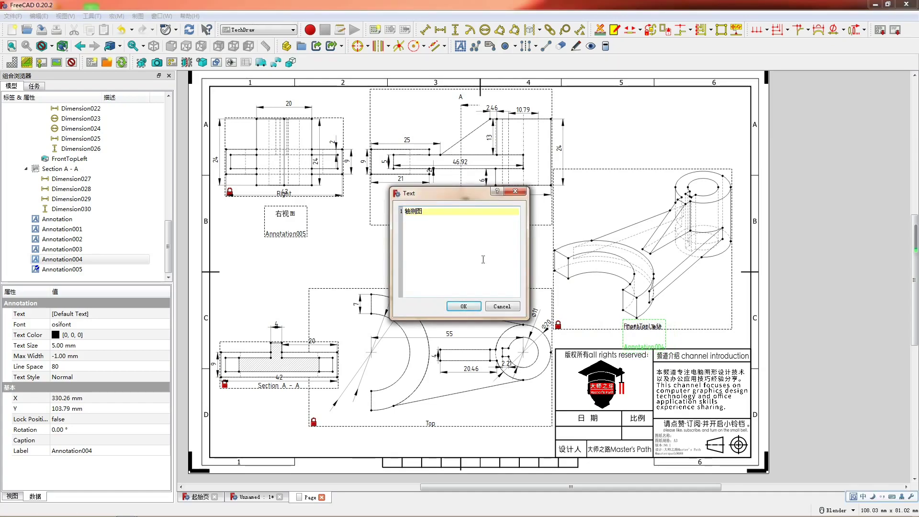
{"action": "left_click", "coordinate": [465, 306]}
- Place a default annotation below the Front view and set its text to 前视图
{"action": "left_click", "coordinate": [457, 232]}
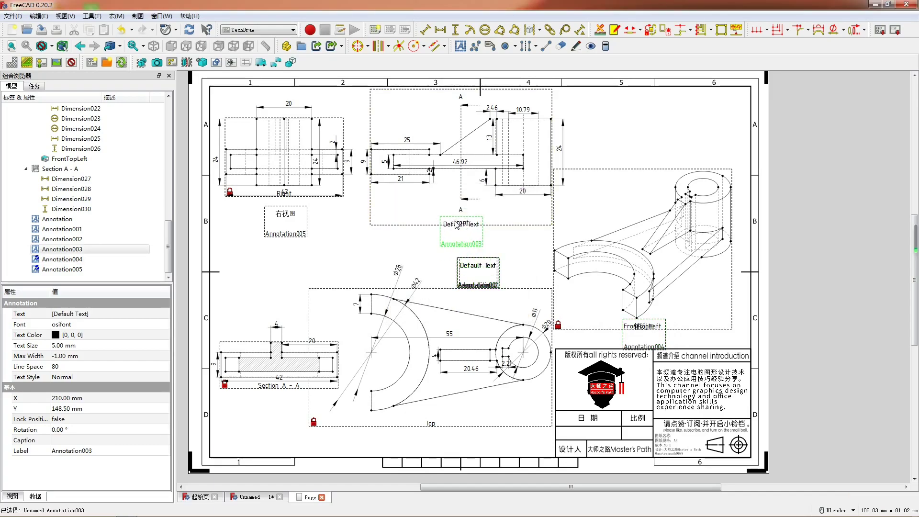
{"action": "double_click", "coordinate": [457, 234]}
{"action": "key", "text": "ctrl+a"}
{"action": "type", "text": "q's"}
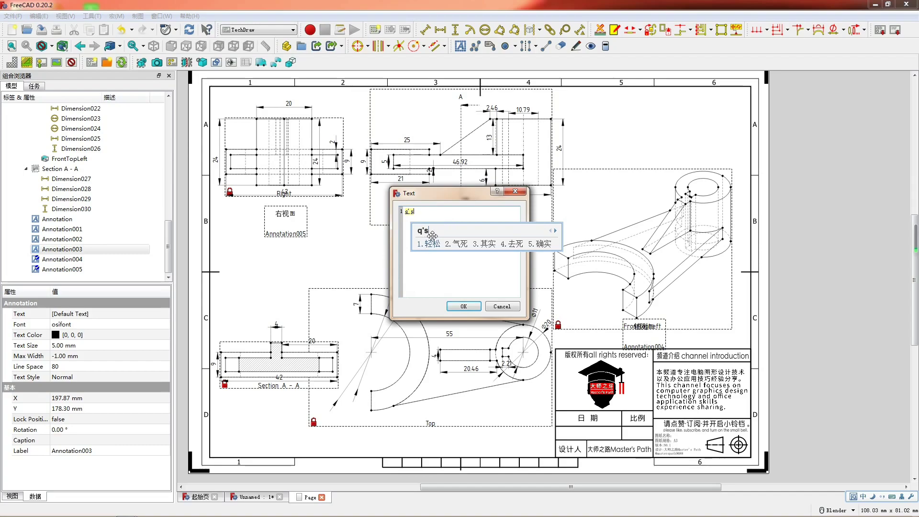
{"action": "type", "text": "'t"}
{"action": "left_click", "coordinate": [451, 244]}
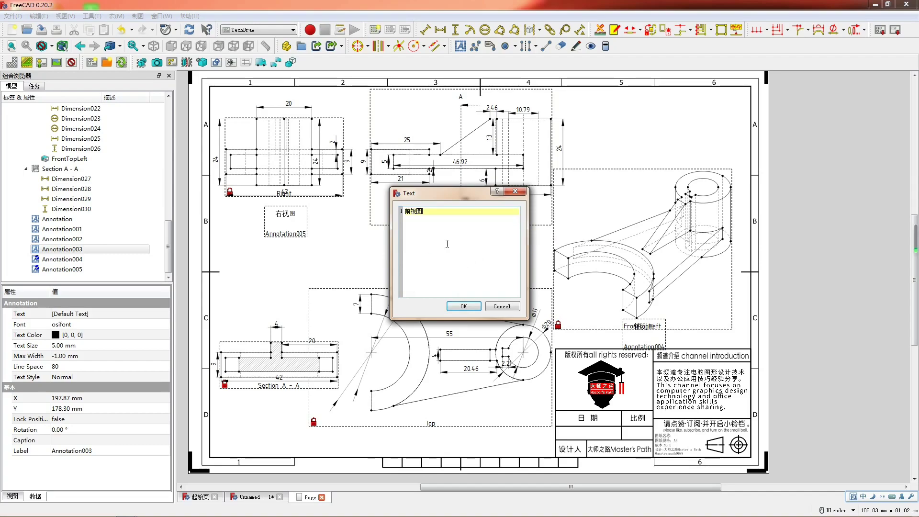
{"action": "left_click", "coordinate": [468, 305]}
- Place a default annotation below the Section A - A view and set its text to 剖面图A-A
{"action": "mouse_move", "coordinate": [464, 269]}
{"action": "left_mouse_down"}
{"action": "mouse_move", "coordinate": [446, 309]}
{"action": "mouse_move", "coordinate": [272, 407]}
{"action": "mouse_move", "coordinate": [276, 402]}
{"action": "left_mouse_up"}
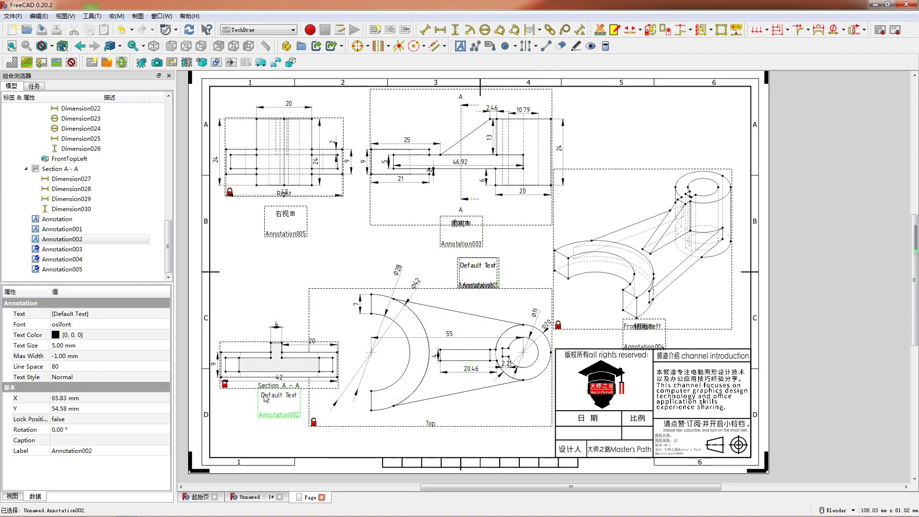
{"action": "double_click", "coordinate": [276, 402]}
{"action": "key", "text": "ctrl+a"}
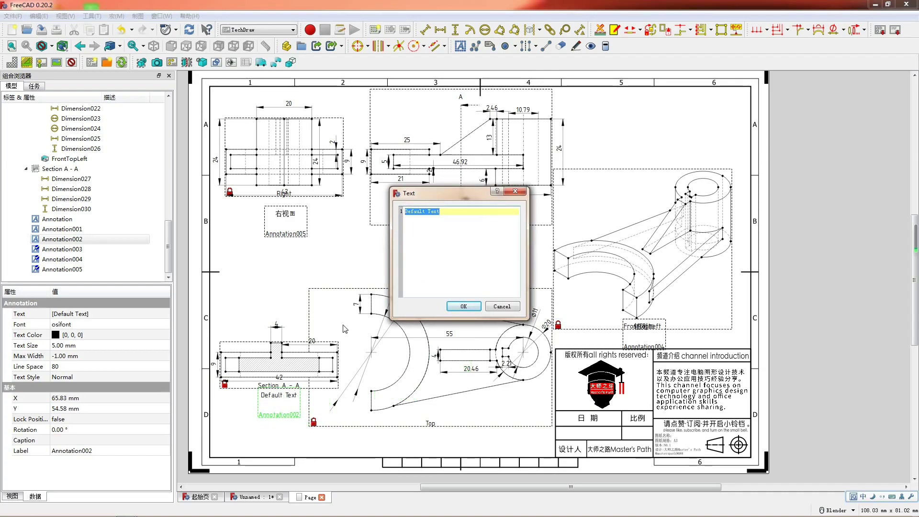
{"action": "type", "text": "剖面图"}
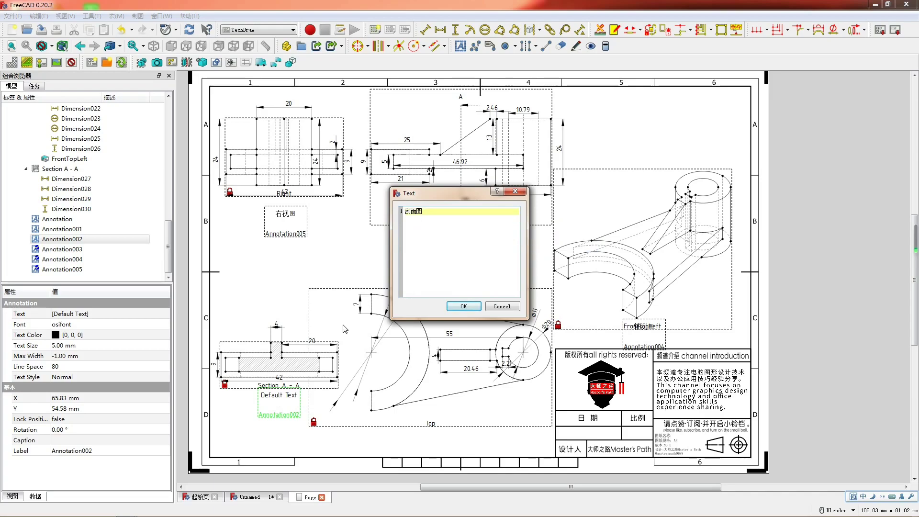
{"action": "type", "text": "A-A"}
{"action": "left_click", "coordinate": [463, 306]}
- Place a default annotation below the Top view and set its text to 顶视图
{"action": "left_click_drag", "start_coordinate": [465, 262], "coordinate": [420, 424]}
{"action": "double_click", "coordinate": [423, 427]}
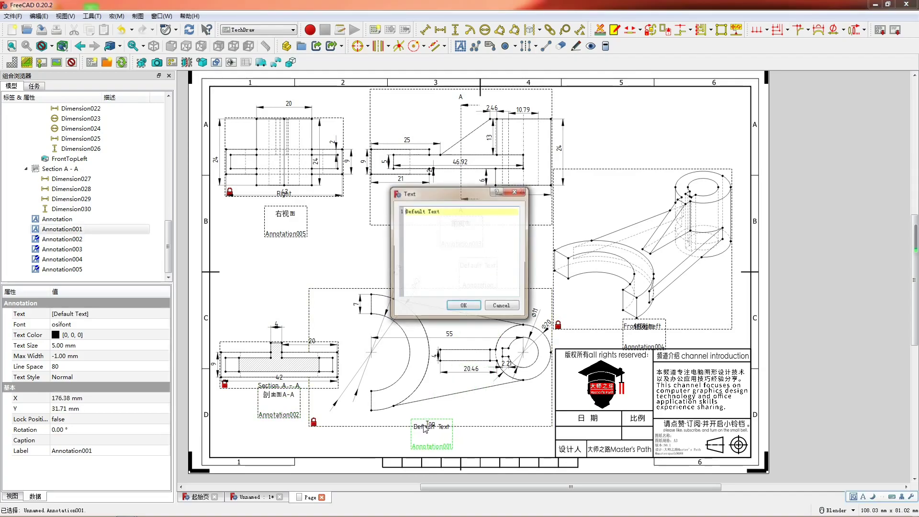
{"action": "key", "text": "ctrl+a"}
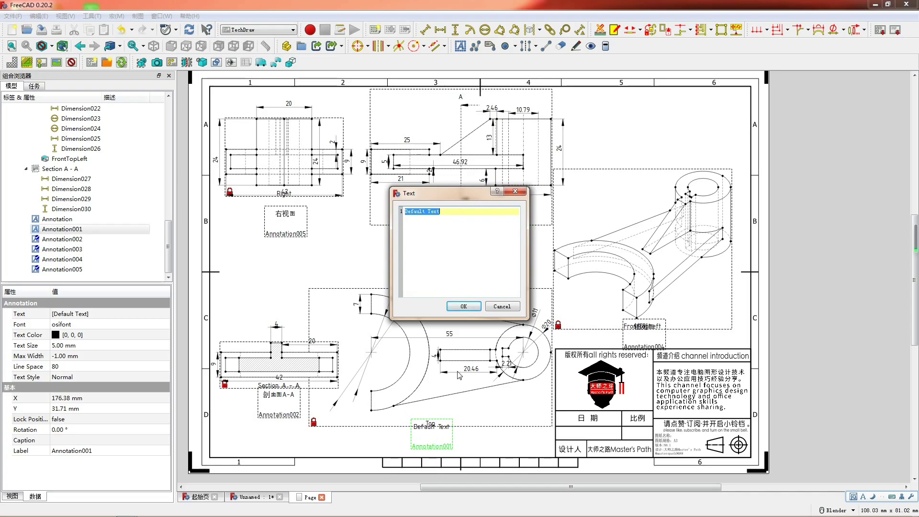
{"action": "type", "text": "D"}
{"action": "type", "text": "d"}
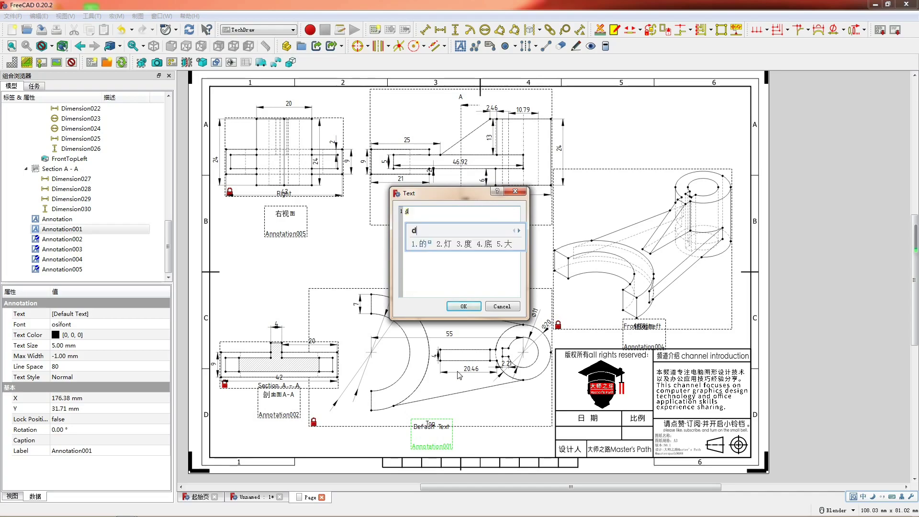
{"action": "type", "text": "s"}
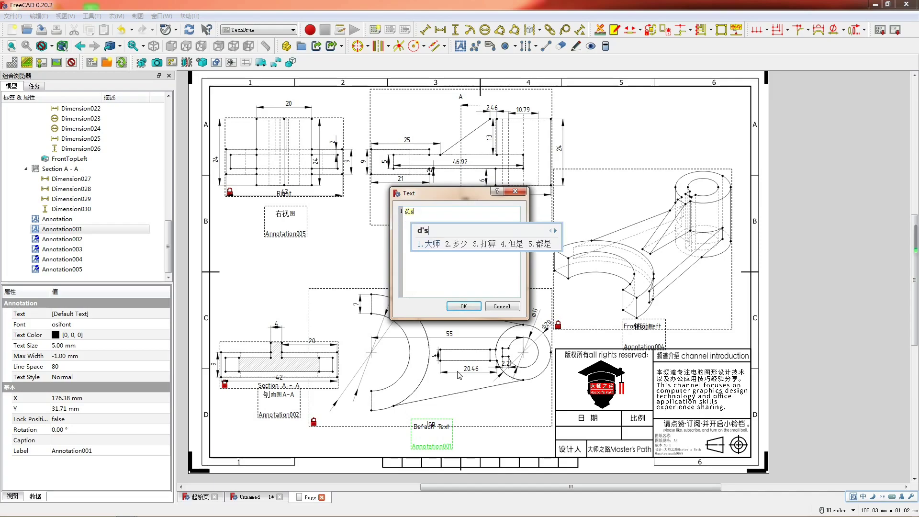
{"action": "type", "text": "t"}
{"action": "key", "text": "space"}
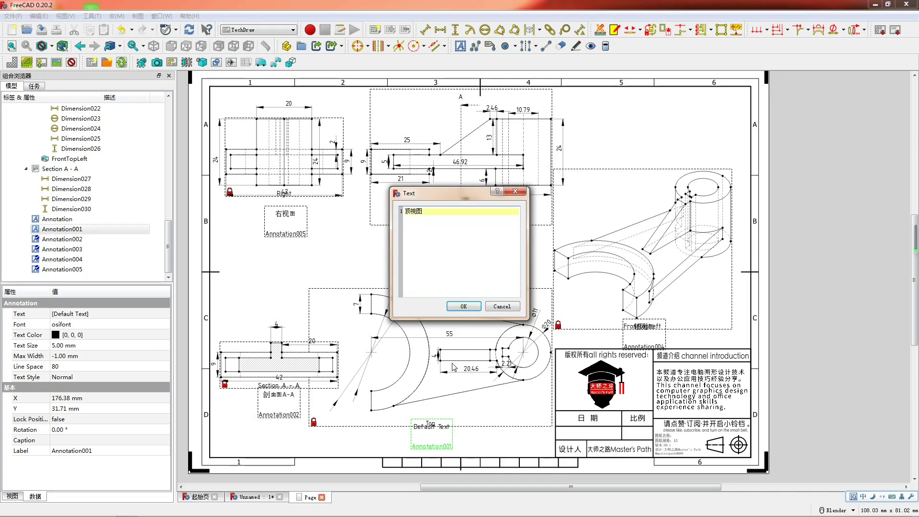
{"action": "left_click", "coordinate": [463, 306]}
- Place the remaining annotation in the title block's cell under 日期 and set its text to 2023.03.20
{"action": "mouse_move", "coordinate": [480, 271]}
{"action": "left_mouse_down"}
{"action": "mouse_move", "coordinate": [555, 298]}
{"action": "mouse_move", "coordinate": [579, 433]}
{"action": "mouse_move", "coordinate": [591, 436]}
{"action": "left_mouse_up"}
{"action": "double_click", "coordinate": [591, 437]}
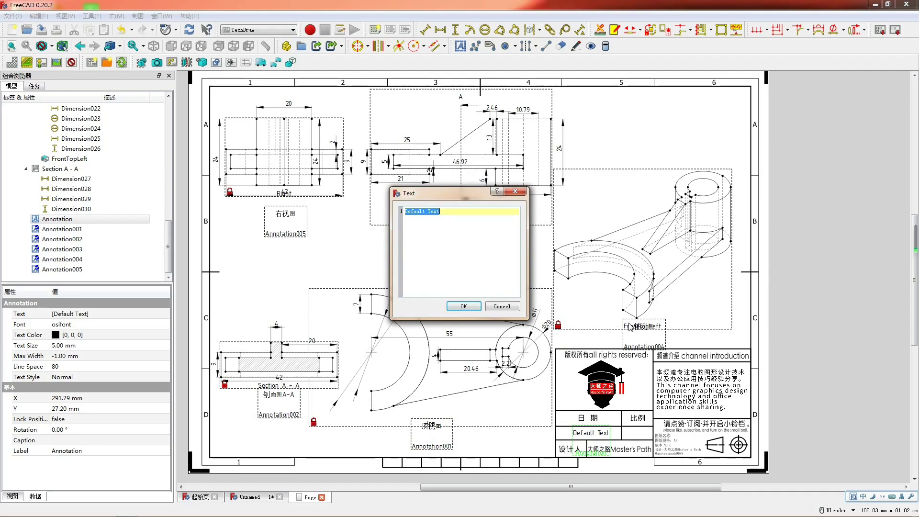
{"action": "type", "text": "20"}
{"action": "type", "text": "20"}
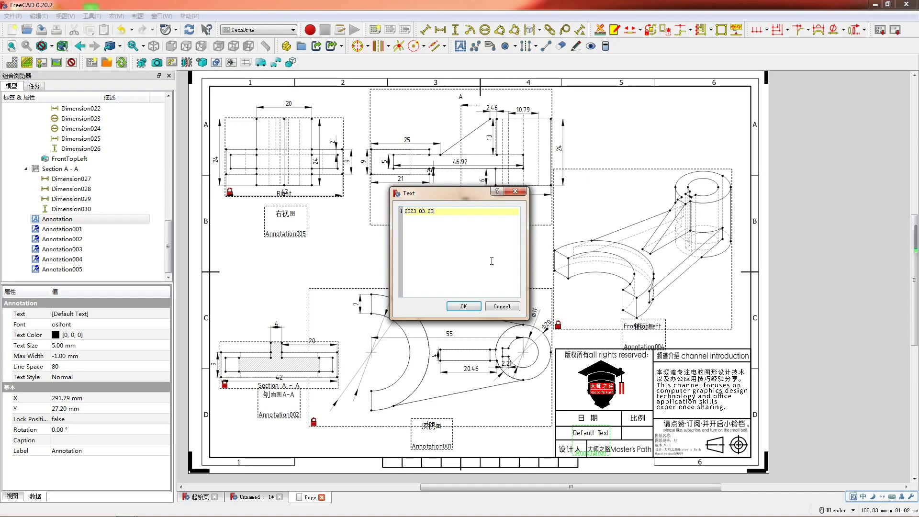
{"action": "left_click", "coordinate": [463, 307]}
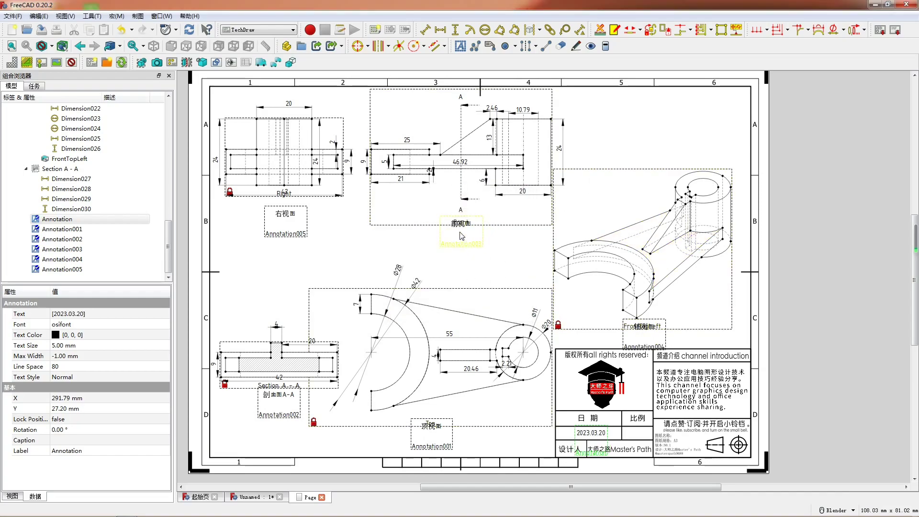
- Insert two more annotations, set the text of one to 2：1 and place it in the title block's cell under 比例
{"action": "left_click", "coordinate": [460, 47]}
{"action": "left_click", "coordinate": [462, 46]}
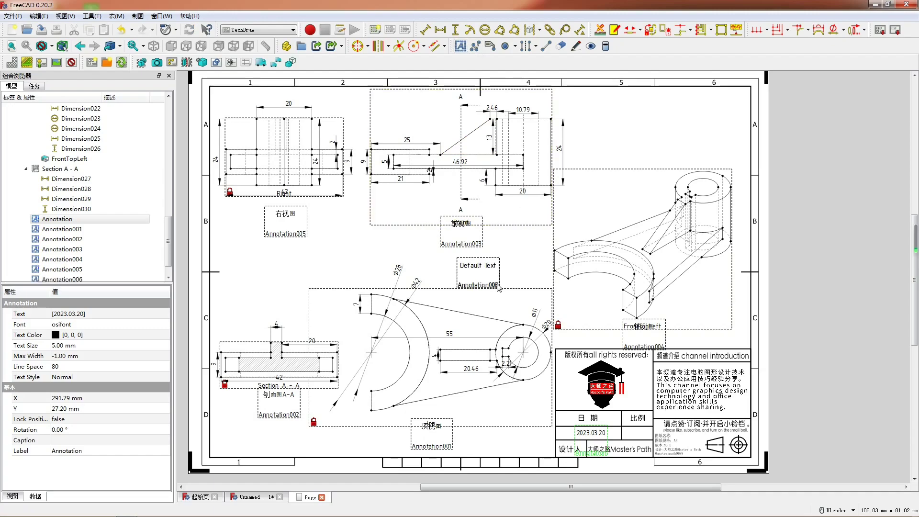
{"action": "left_click_drag", "start_coordinate": [474, 271], "coordinate": [518, 272]}
{"action": "double_click", "coordinate": [518, 272]}
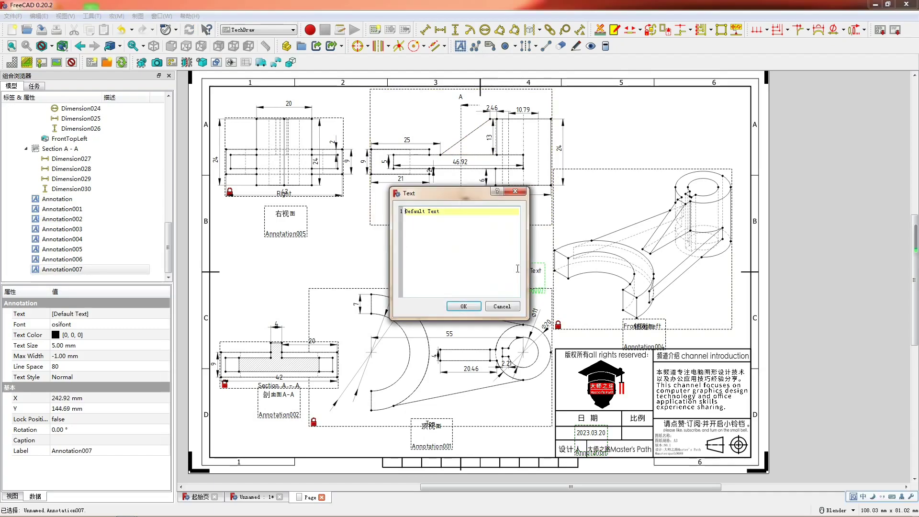
{"action": "key", "text": "ctrl+a"}
{"action": "type", "text": "2"}
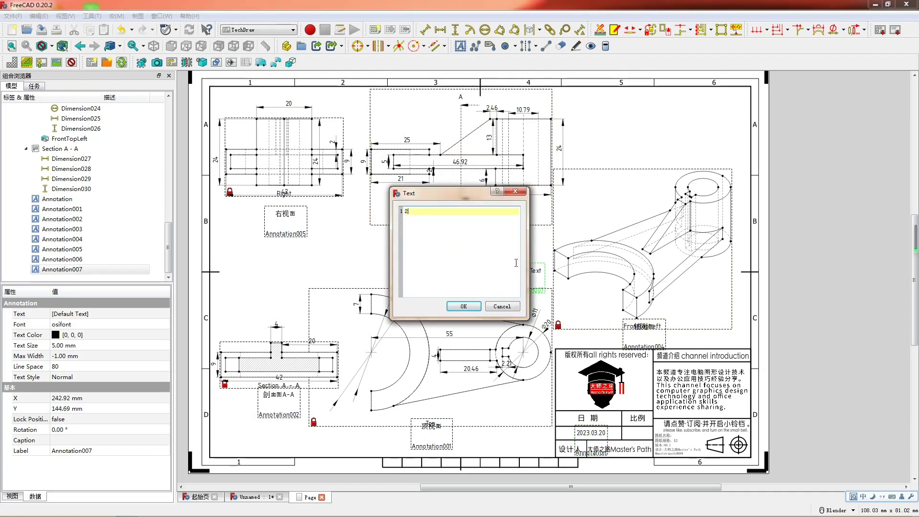
{"action": "type", "text": ": 1"}
{"action": "left_click", "coordinate": [463, 306]}
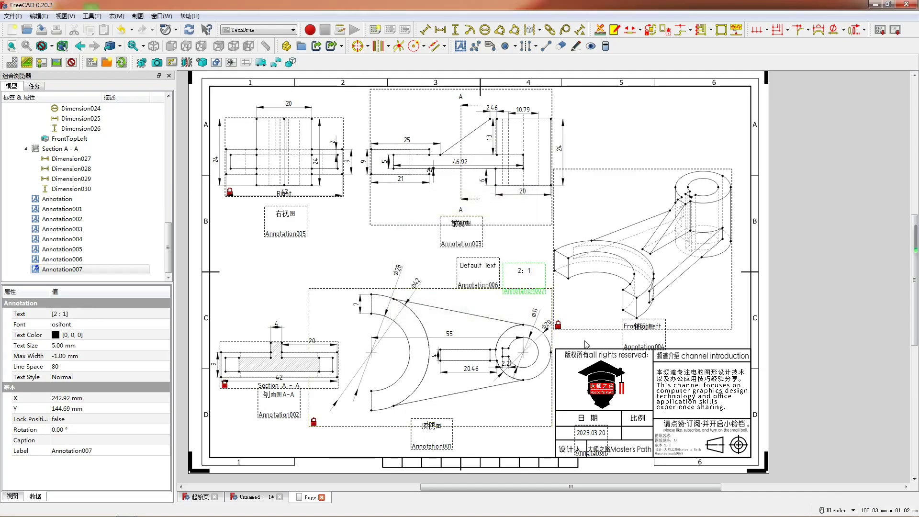
{"action": "left_click_drag", "start_coordinate": [608, 402], "coordinate": [631, 433]}
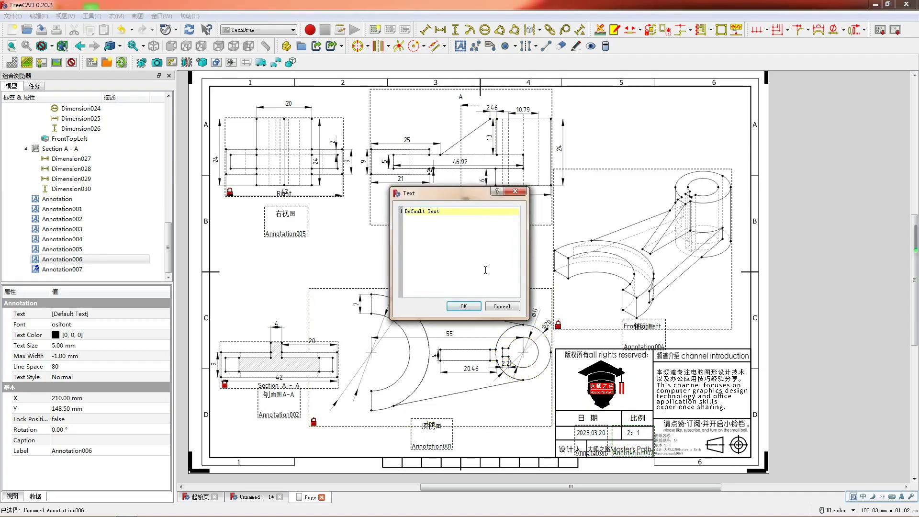
- Replace the default text of the unplaced annotation in the middle of the sheet with 机械零件产品040
{"action": "key", "text": "ctrl+a"}
{"action": "type", "text": "jc"}
{"action": "key", "text": "BackSpace"}
{"action": "type", "text": "x"}
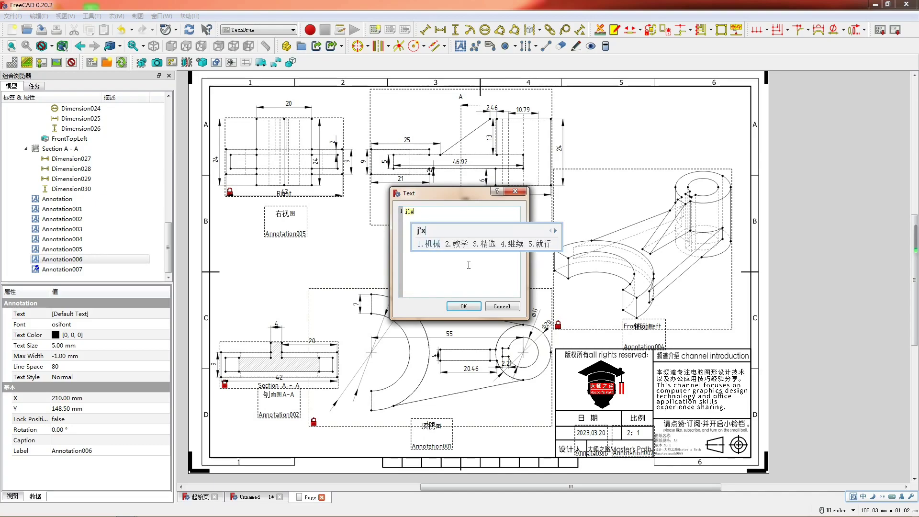
{"action": "key", "text": "space"}
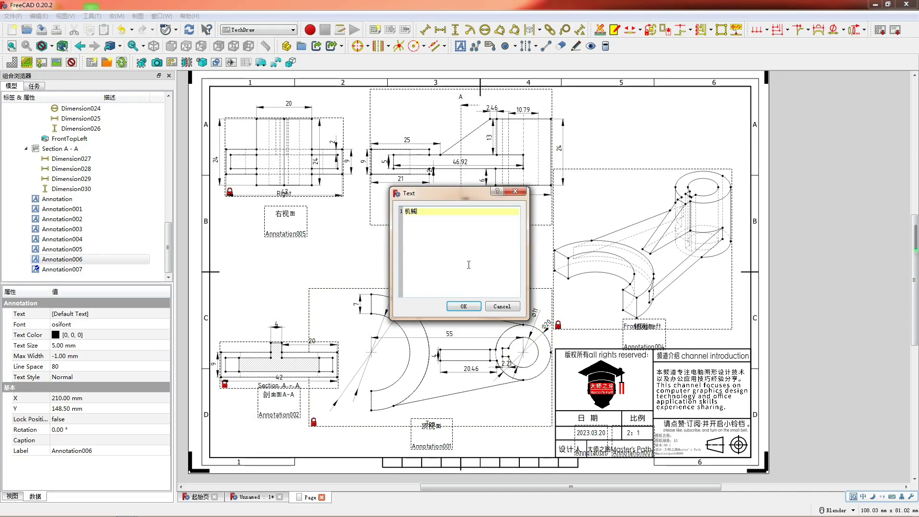
{"action": "type", "text": "cp"}
{"action": "key", "text": "BackSpace"}
{"action": "key", "text": "BackSpace"}
{"action": "type", "text": "lj"}
{"action": "key", "text": "space"}
{"action": "type", "text": "cp"}
{"action": "key", "text": "space"}
{"action": "left_click", "coordinate": [465, 306]}
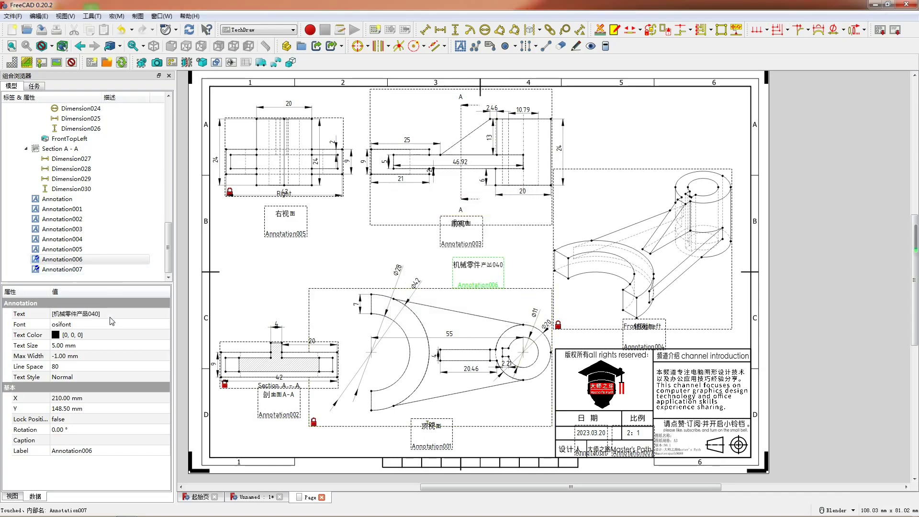
- Set the part name annotation's text size to 3 mm and place it beside 图纸名称 in the title block
{"action": "left_click", "coordinate": [94, 345]}
{"action": "type", "text": "3"}
{"action": "mouse_move", "coordinate": [480, 269]}
{"action": "left_mouse_down"}
{"action": "mouse_move", "coordinate": [631, 321]}
{"action": "mouse_move", "coordinate": [688, 425]}
{"action": "mouse_move", "coordinate": [685, 443]}
{"action": "mouse_move", "coordinate": [687, 435]}
{"action": "left_mouse_up"}
{"action": "left_click", "coordinate": [518, 268]}
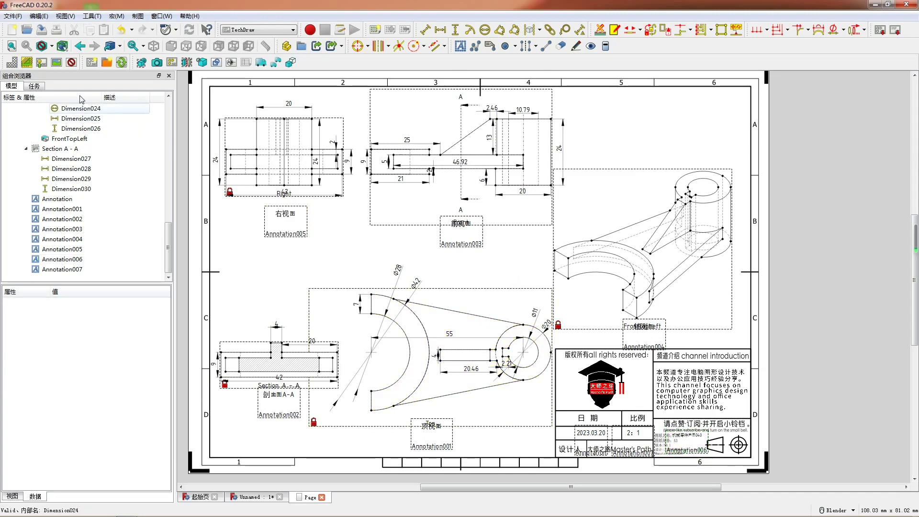
- Hide the view frames on the drawing page and close the combo view to enlarge the drawing area
{"action": "left_click", "coordinate": [12, 46]}
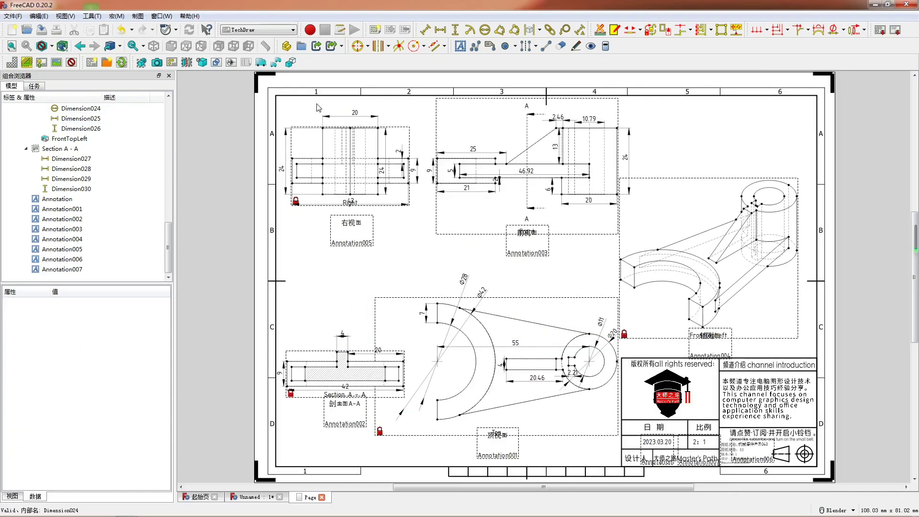
{"action": "right_click", "coordinate": [681, 151]}
{"action": "left_click", "coordinate": [699, 154]}
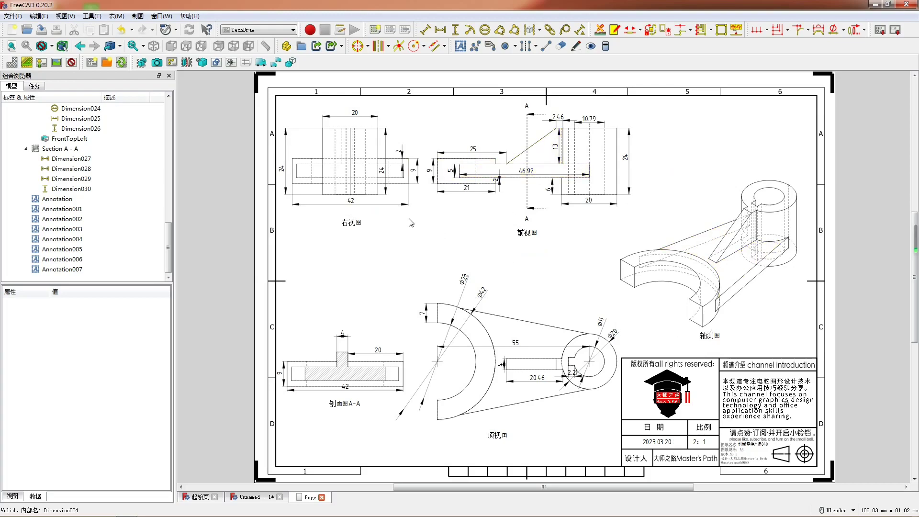
{"action": "right_click", "coordinate": [422, 214]}
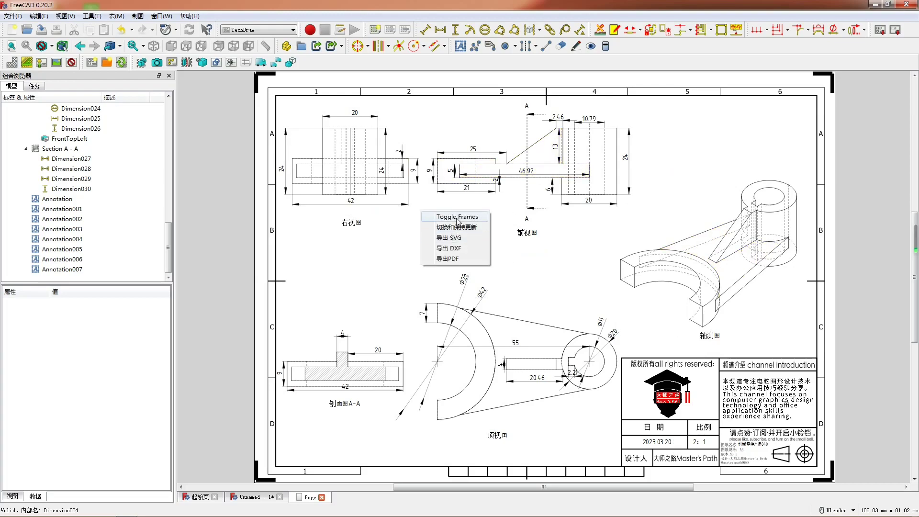
{"action": "left_click", "coordinate": [356, 223]}
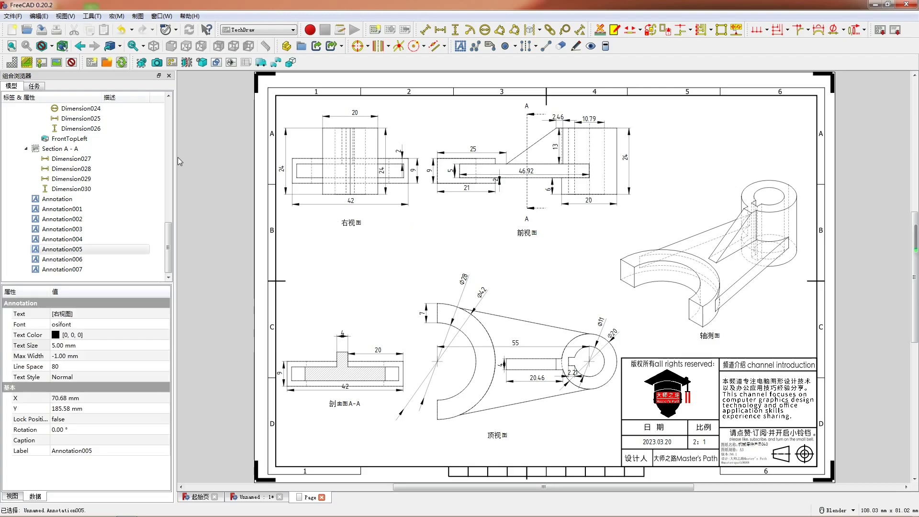
{"action": "left_click", "coordinate": [168, 75]}
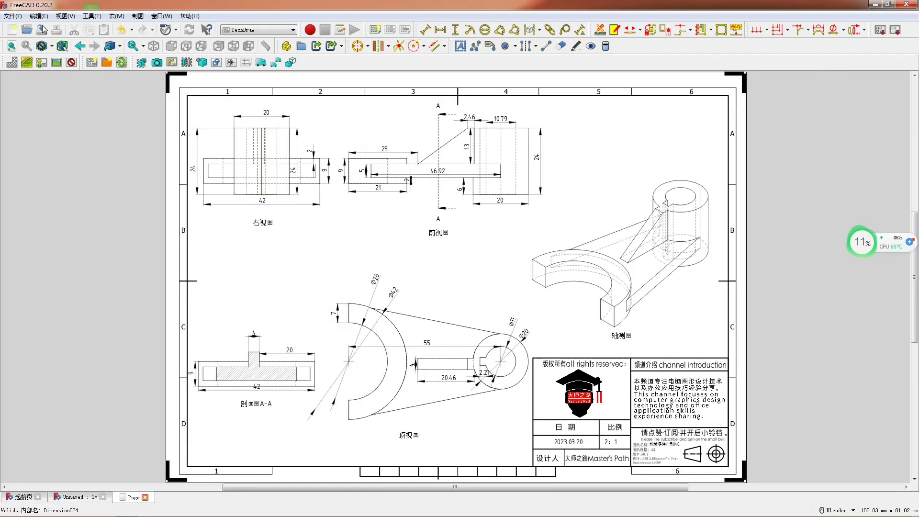
- Inspect the finished 3D model from an oblique angle, and return to the drawing page
{"action": "left_click", "coordinate": [91, 497]}
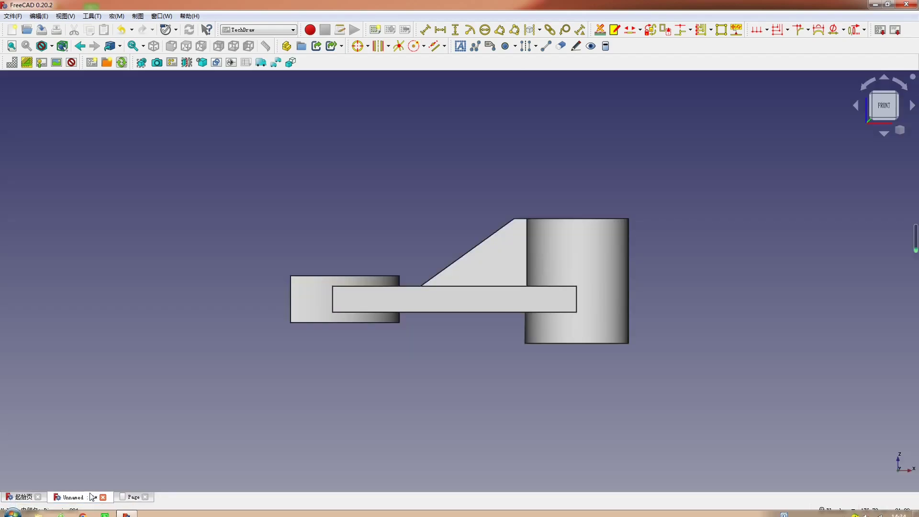
{"action": "middle_click_drag", "start_coordinate": [615, 338], "coordinate": [525, 360]}
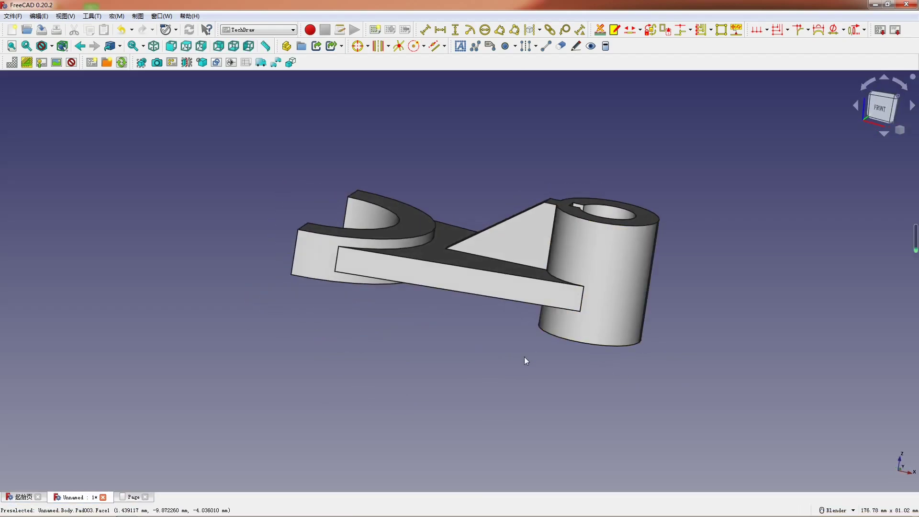
{"action": "left_click", "coordinate": [134, 497]}
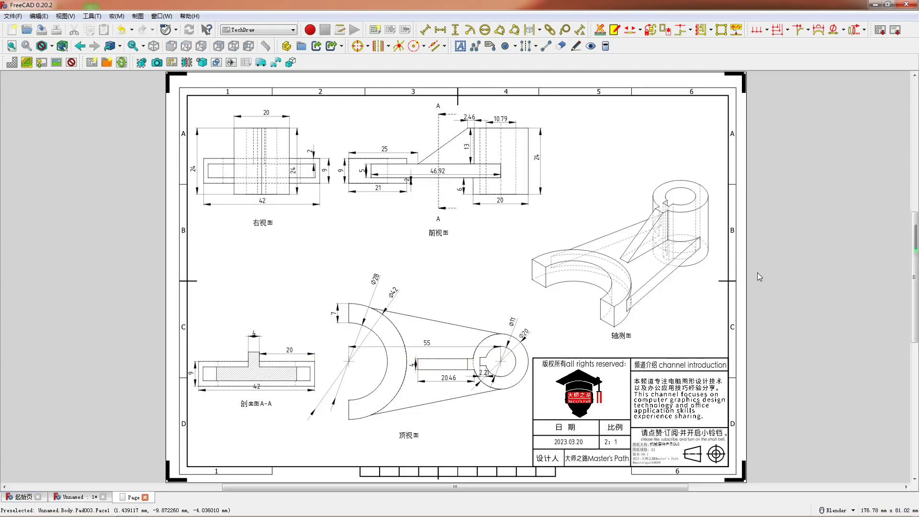